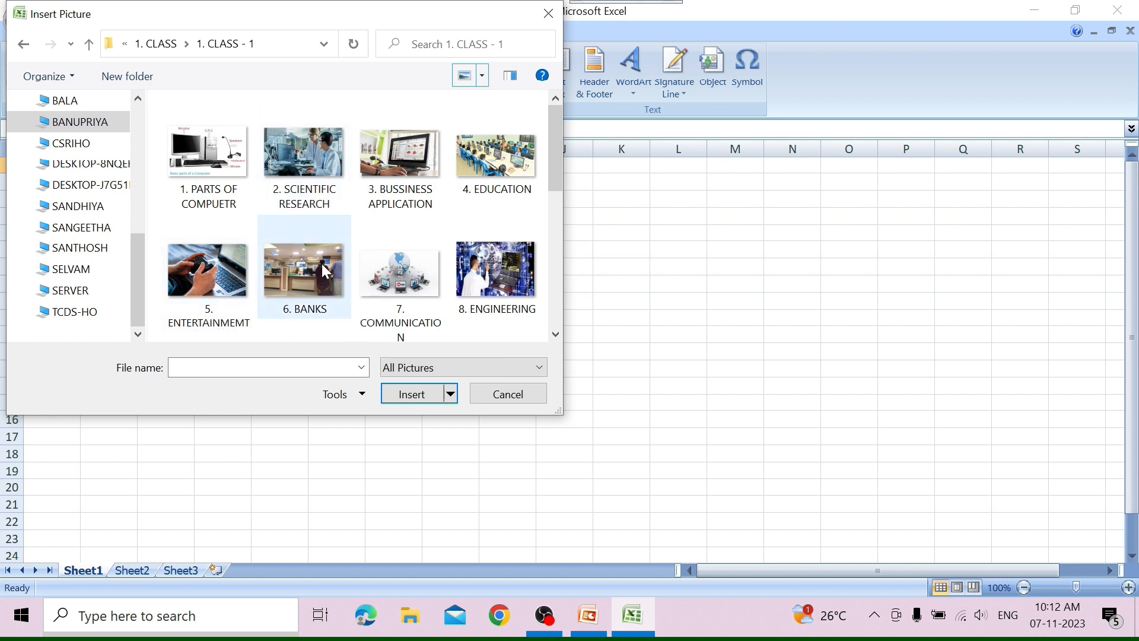
# Insert the picture "7. COMMUNICATION" into Sheet1 and move it slightly up and to the right
pyautogui.click(376, 275)
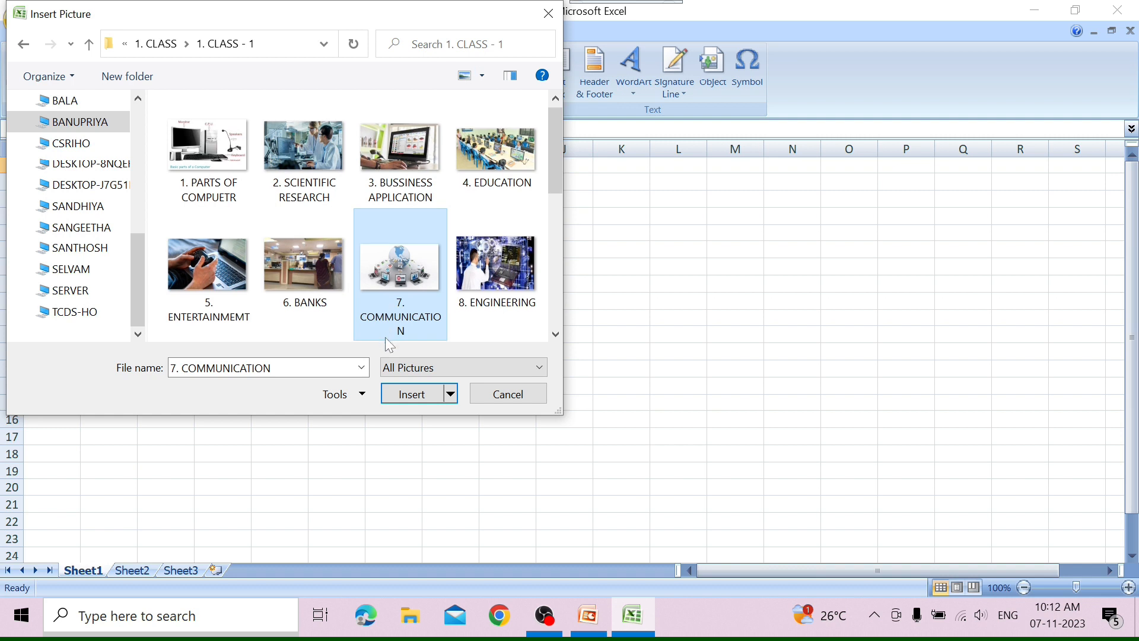
pyautogui.click(401, 395)
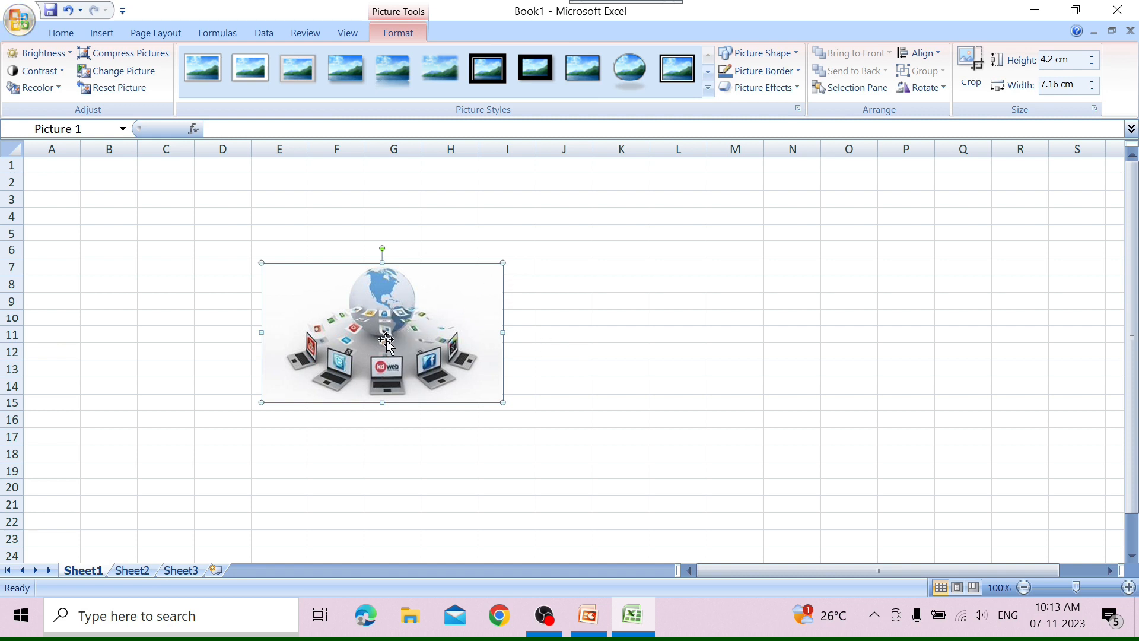
pyautogui.moveTo(379, 331); pyautogui.dragTo(404, 323)
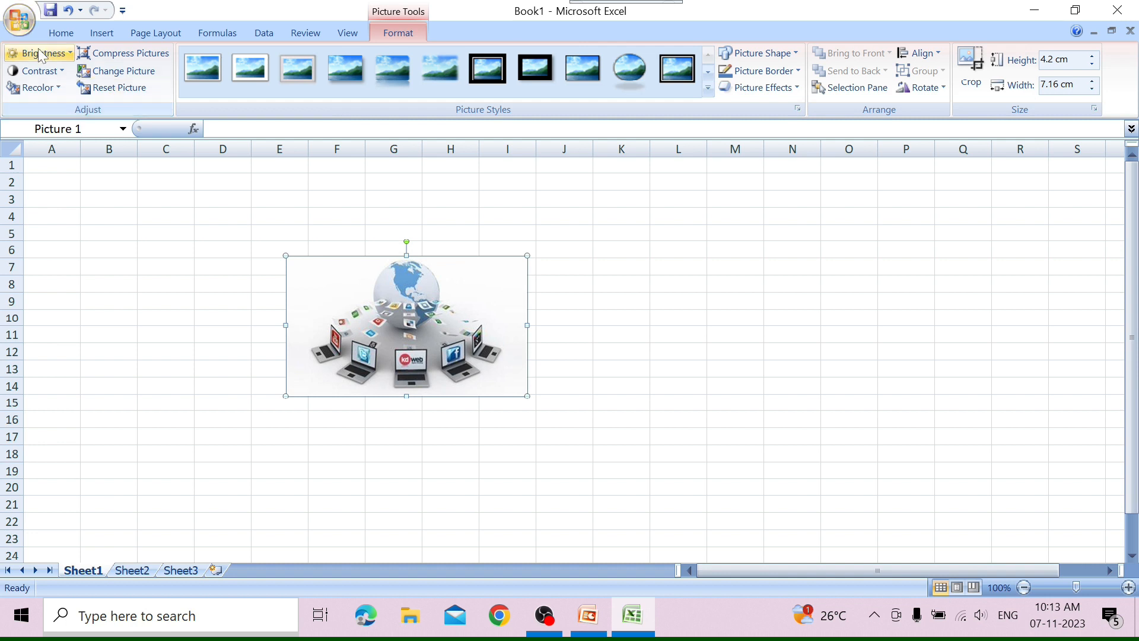
# Lower the communication picture's contrast to -30 % and recolor it with the aqua dark variation
pyautogui.click(73, 54)
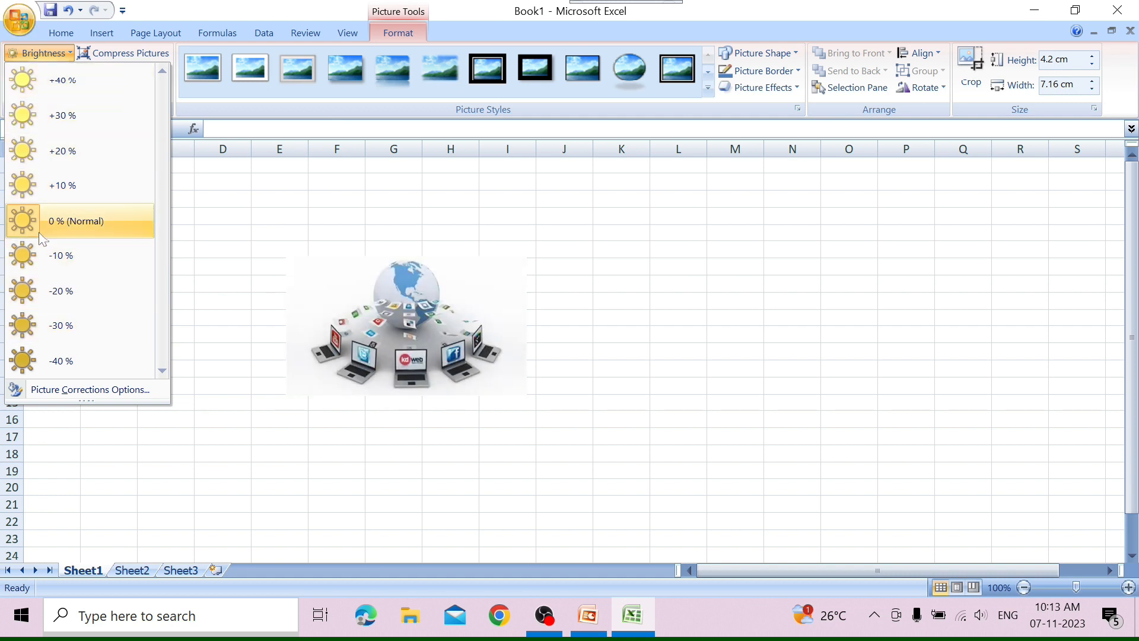
pyautogui.click(220, 226)
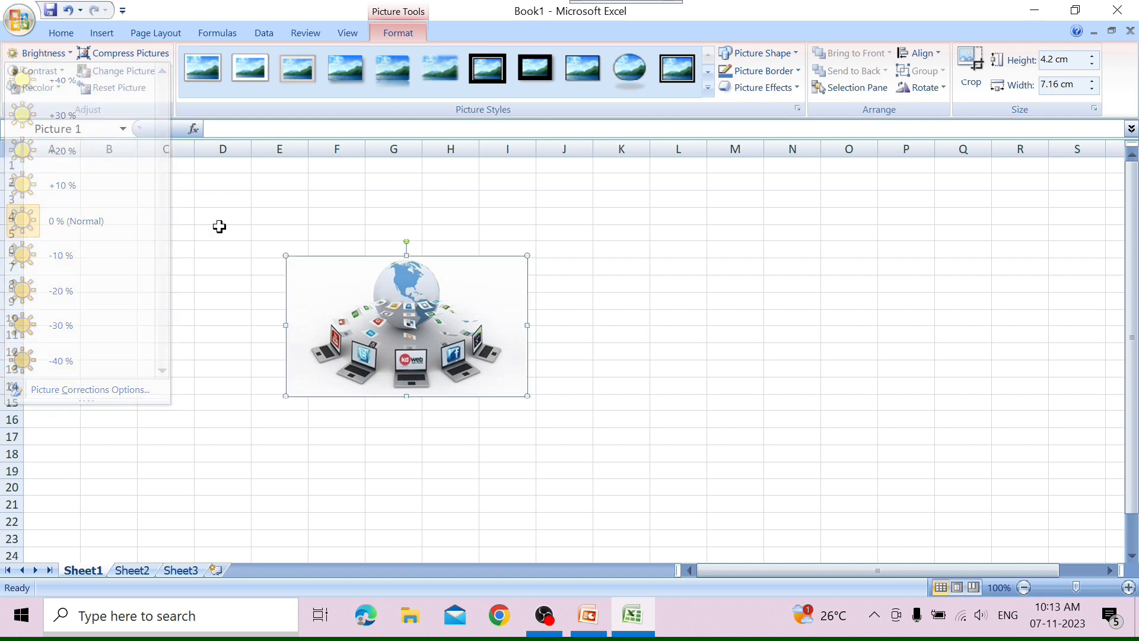
pyautogui.click(58, 71)
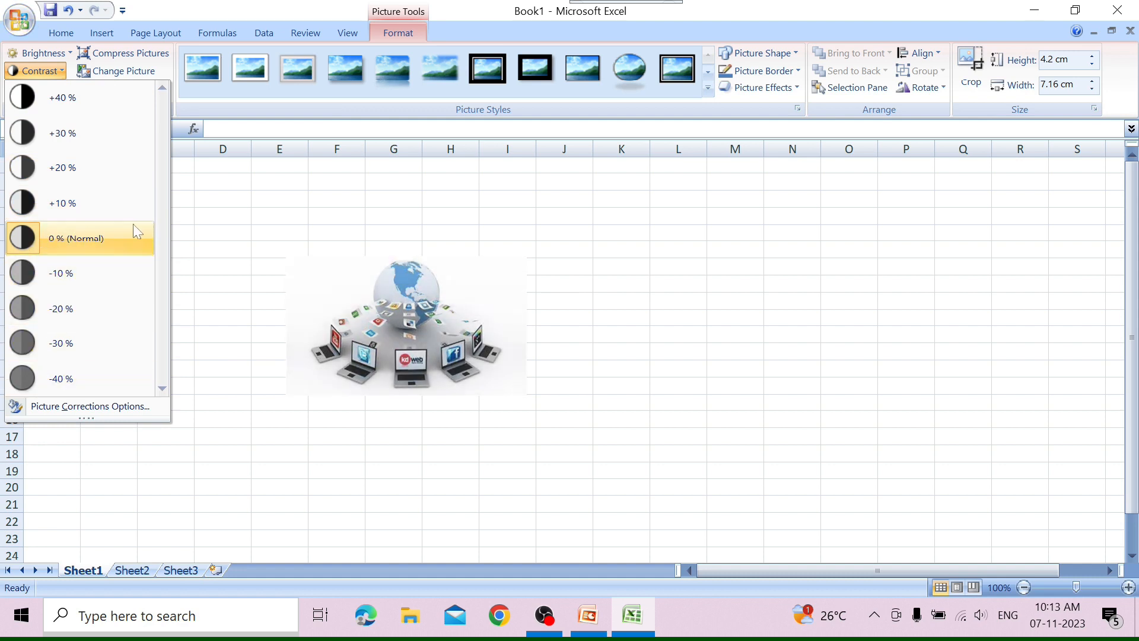
pyautogui.click(100, 348)
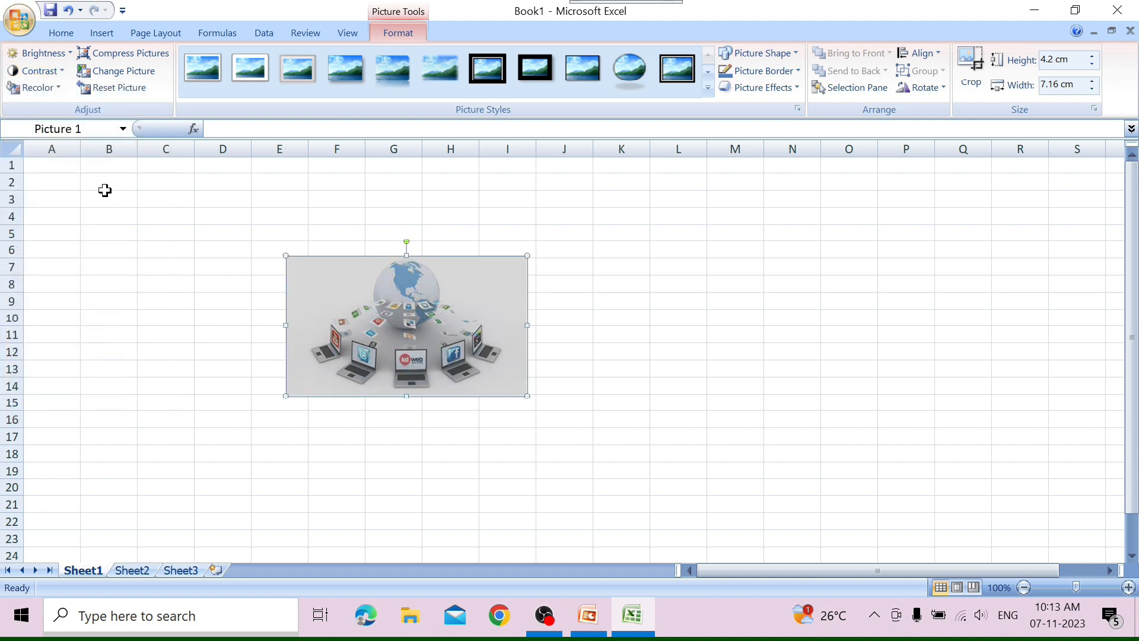
pyautogui.click(59, 90)
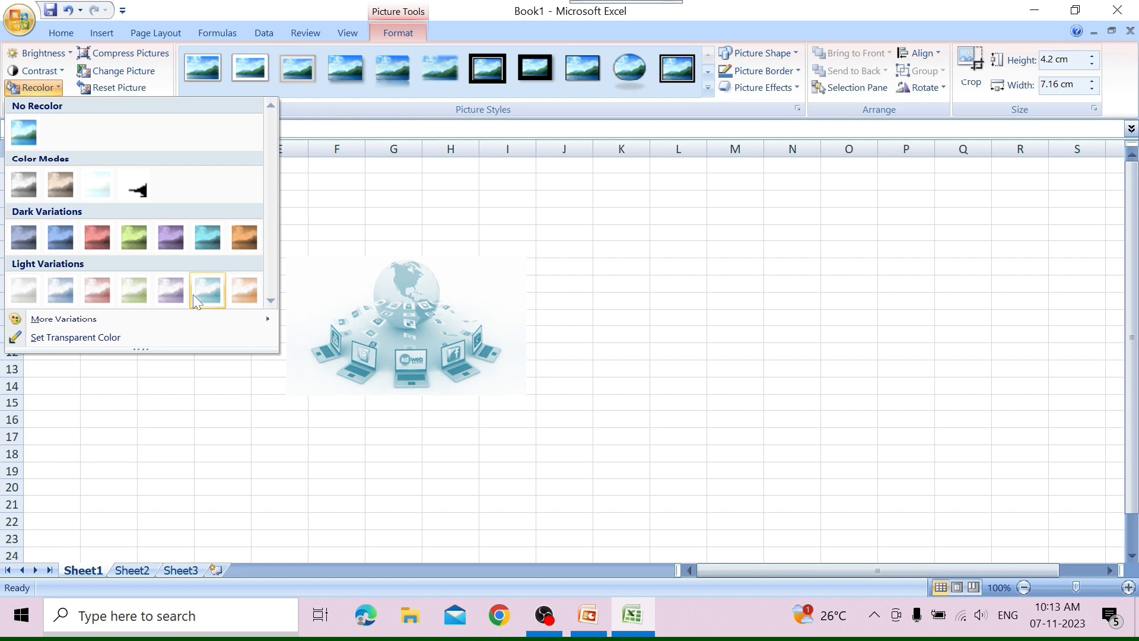
pyautogui.click(209, 231)
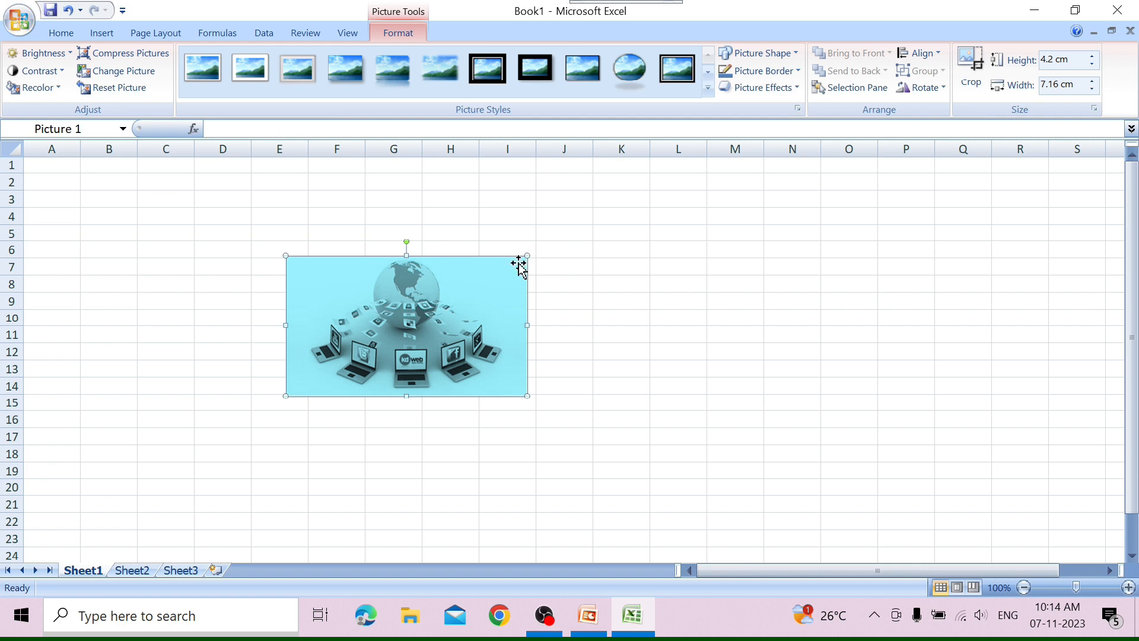
# Resize the picture by its corner and side handles to about 7.03 cm high and 11.48 cm wide
pyautogui.moveTo(526, 256); pyautogui.dragTo(593, 297)
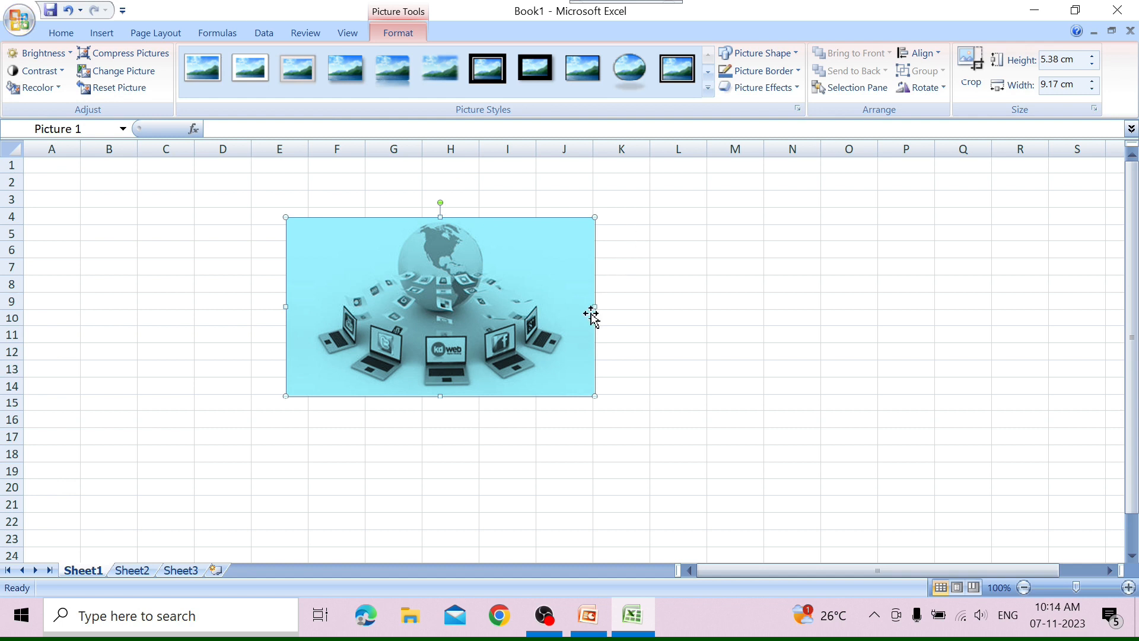
pyautogui.moveTo(596, 308); pyautogui.dragTo(564, 316)
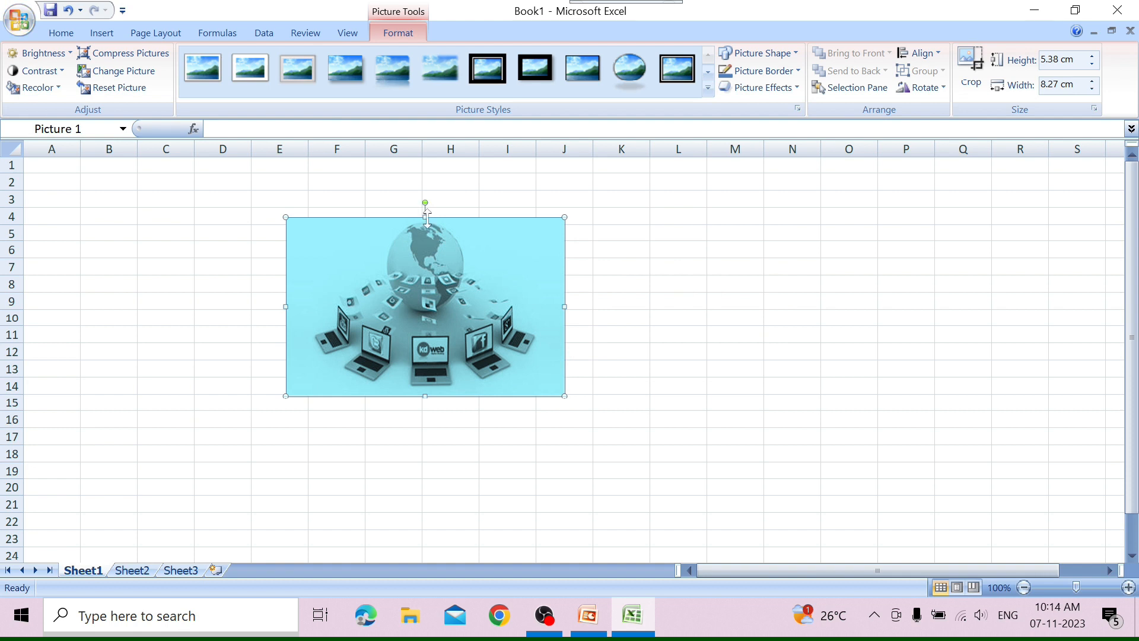
pyautogui.moveTo(422, 188); pyautogui.dragTo(425, 228)
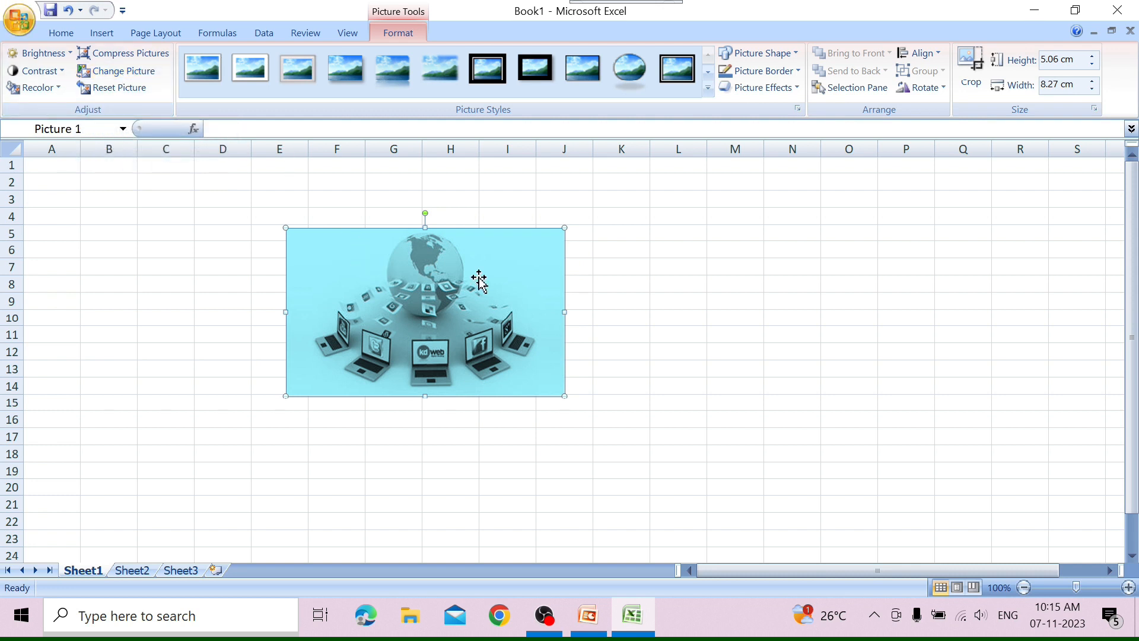
pyautogui.moveTo(566, 229); pyautogui.dragTo(673, 198)
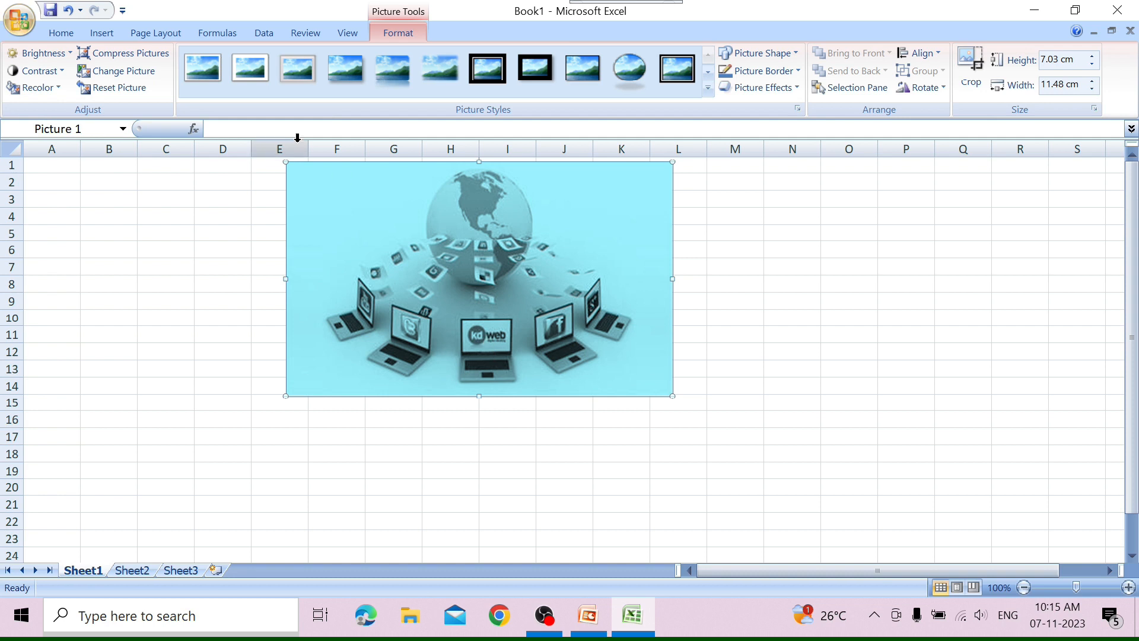
# Replace the communication picture with the image "5. ENTERTAINMEMT"
pyautogui.click(142, 77)
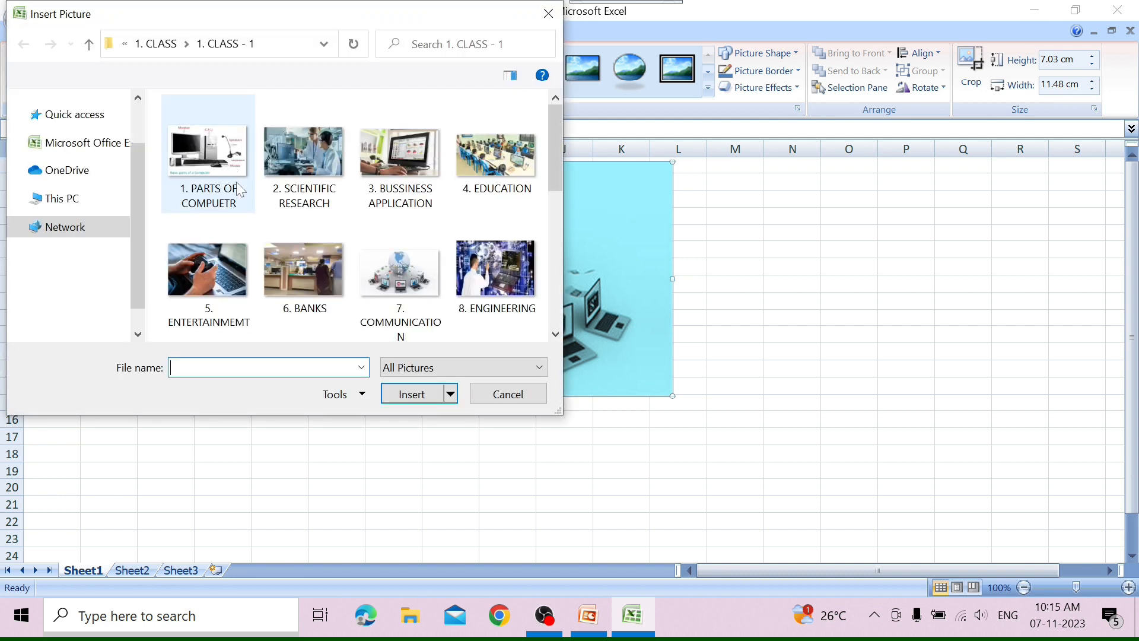
pyautogui.click(237, 265)
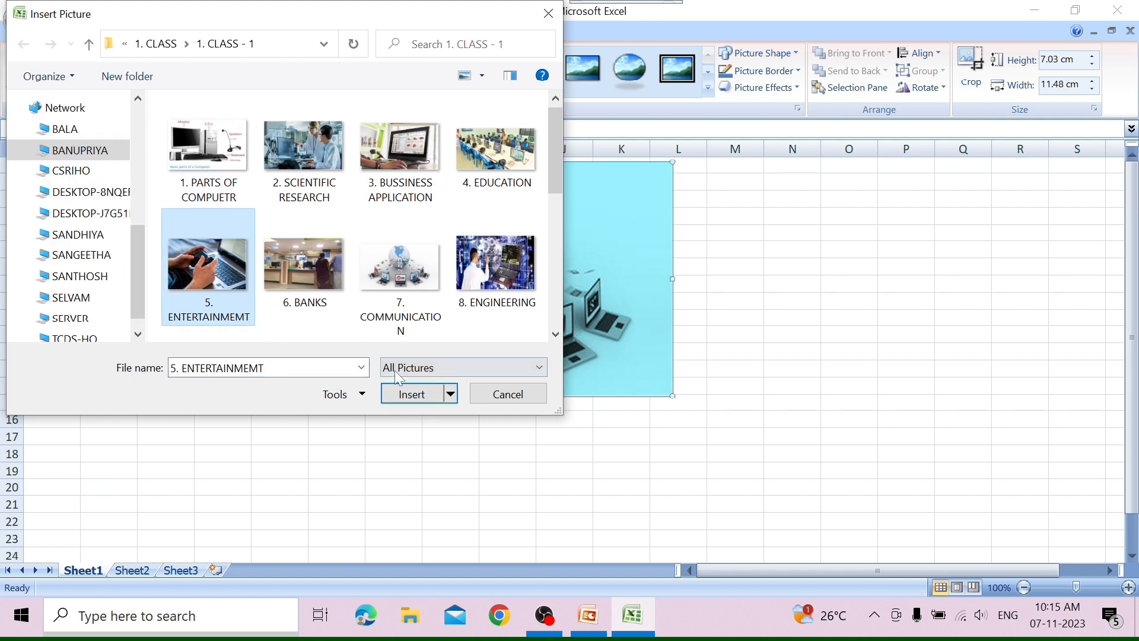
pyautogui.click(404, 397)
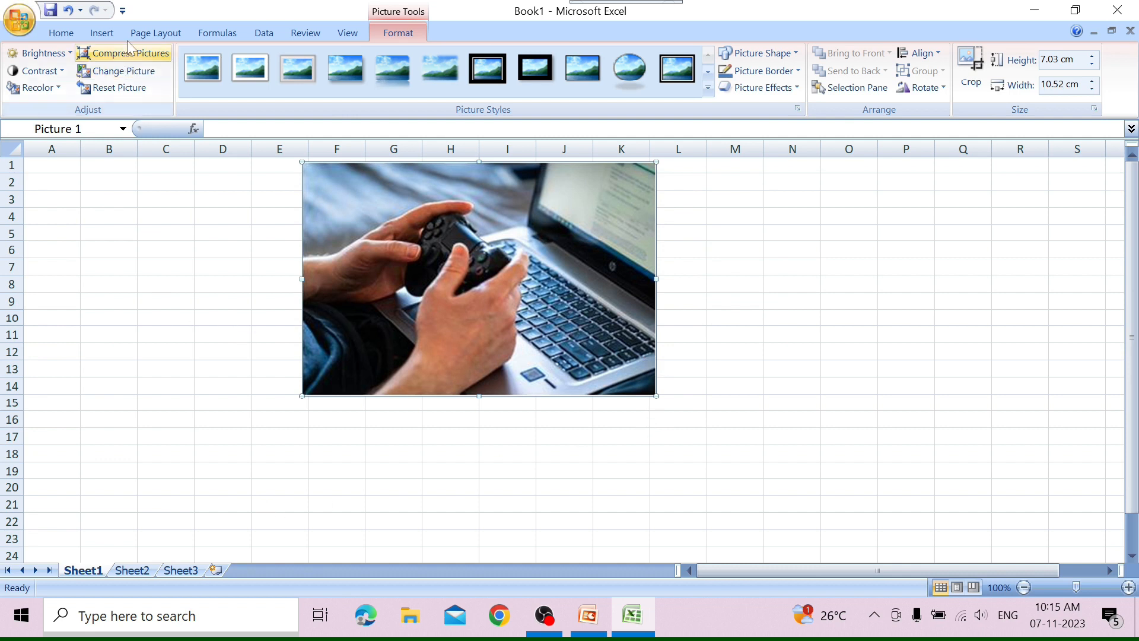
# Insert a second copy of "5. ENTERTAINMEMT" and reset the larger picture to its original formatting and size
pyautogui.click(99, 33)
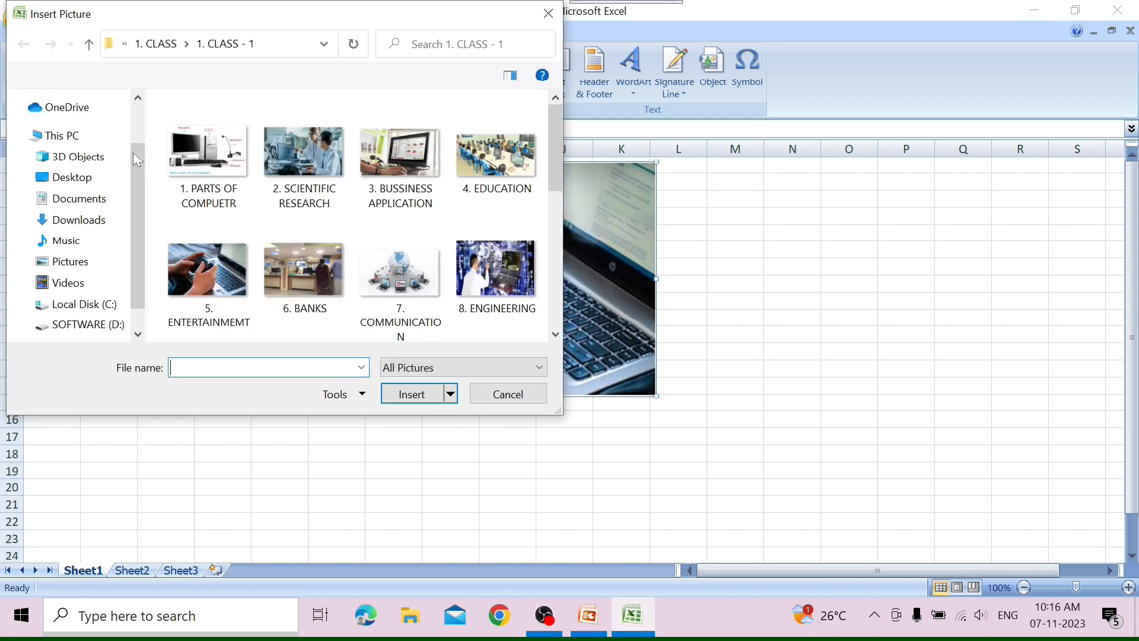
pyautogui.click(187, 268)
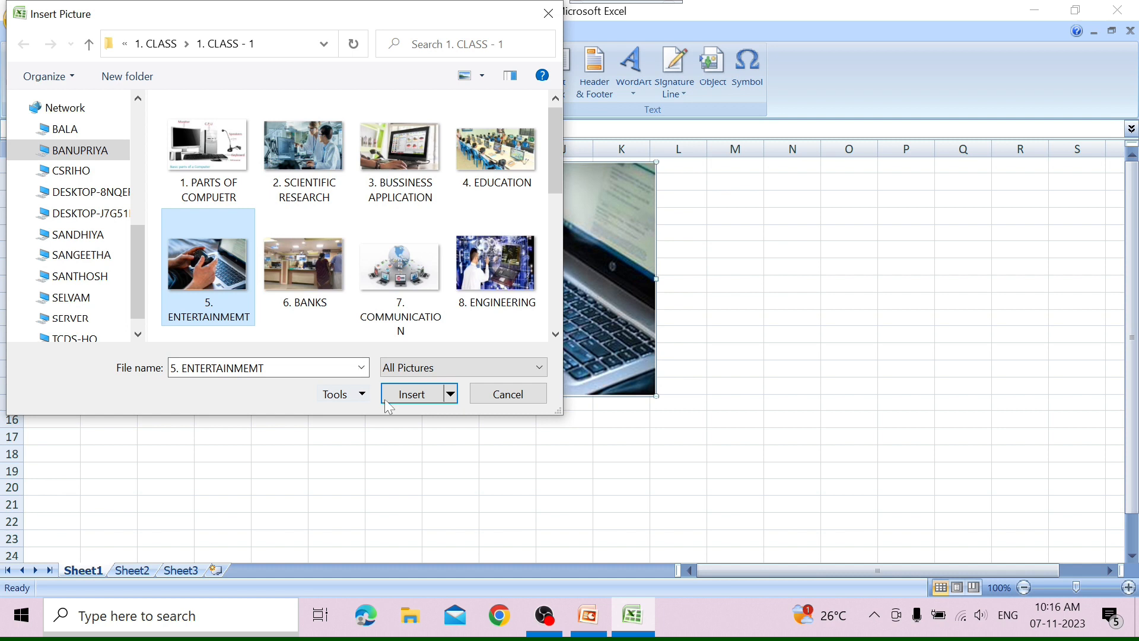
pyautogui.click(420, 395)
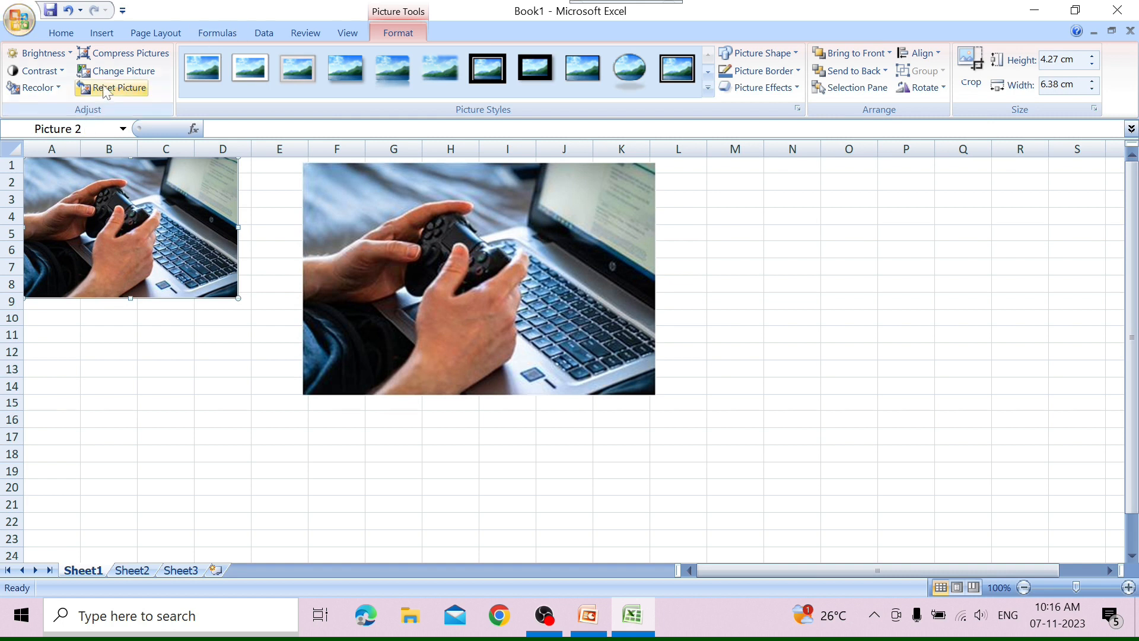
pyautogui.click(386, 274)
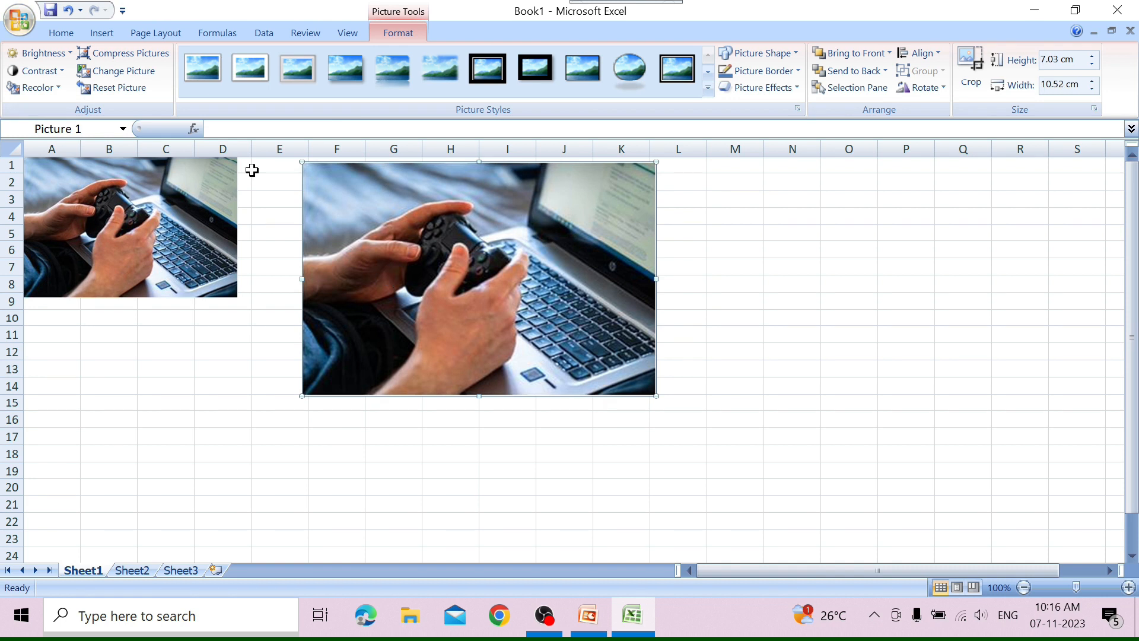
pyautogui.click(126, 87)
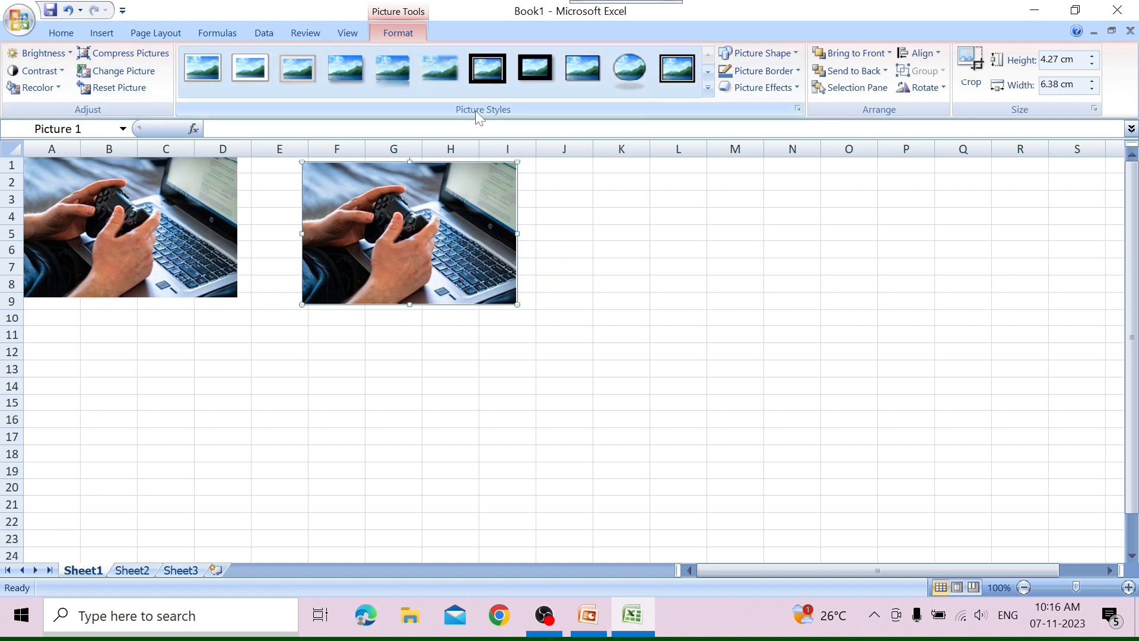
# Apply the white rounded bevel picture style with a reflection to the picture that was reset
pyautogui.click(709, 88)
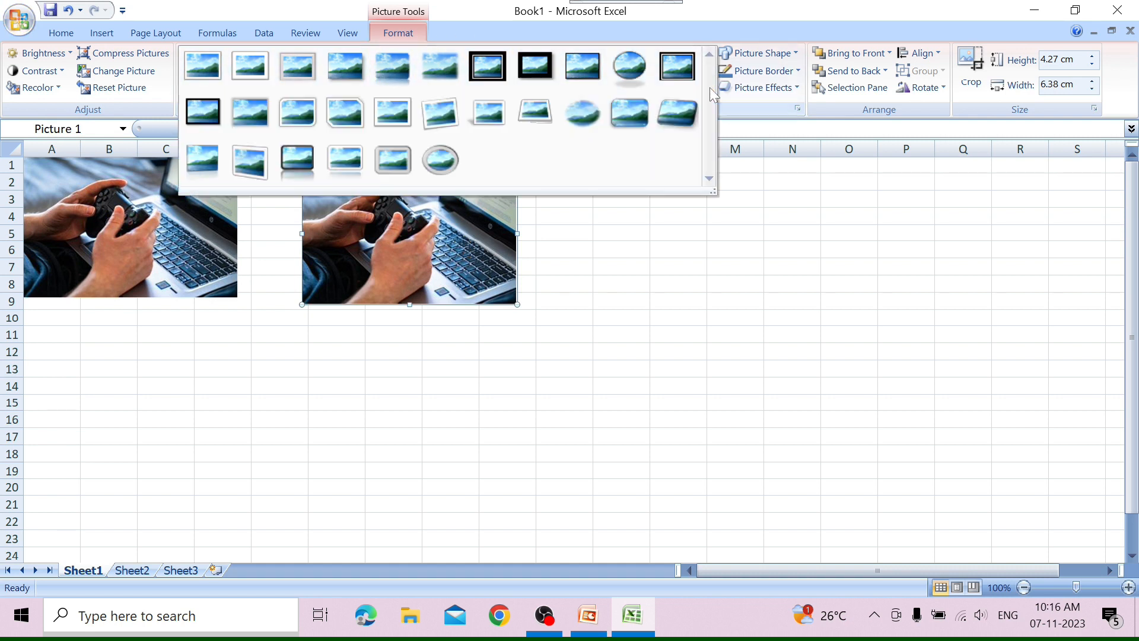
pyautogui.click(293, 67)
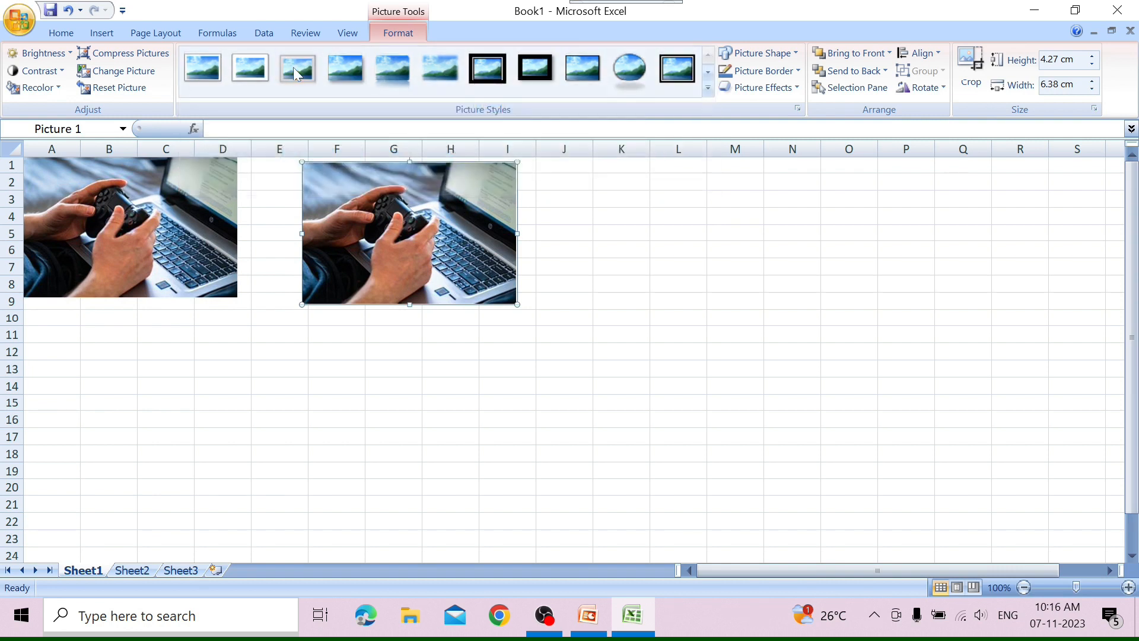
pyautogui.click(709, 89)
pyautogui.click(393, 159)
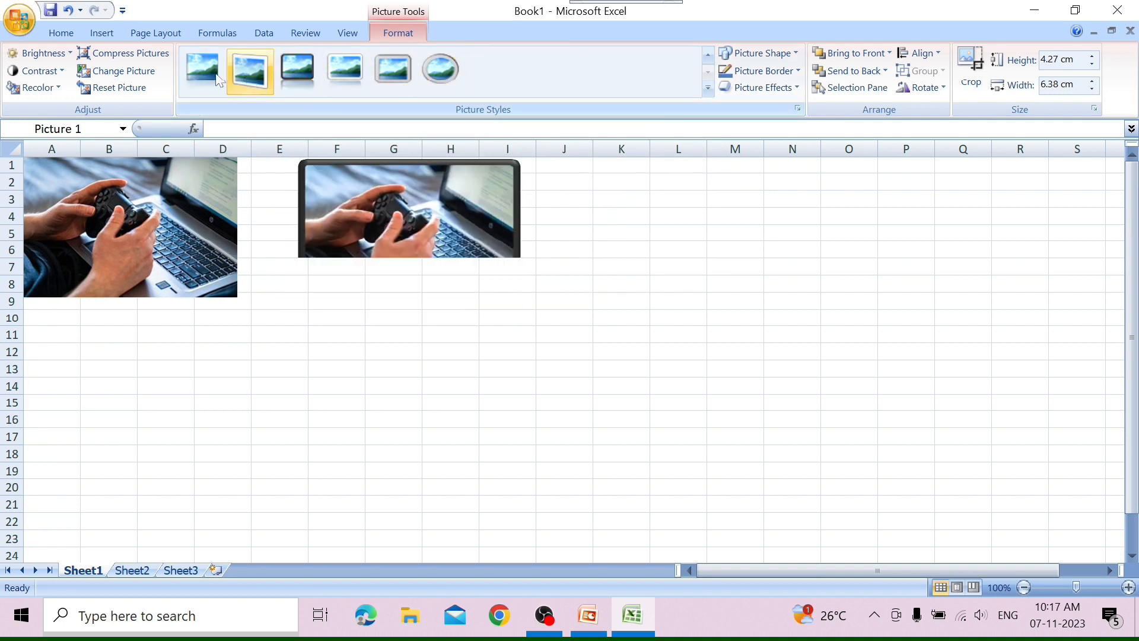
pyautogui.click(350, 68)
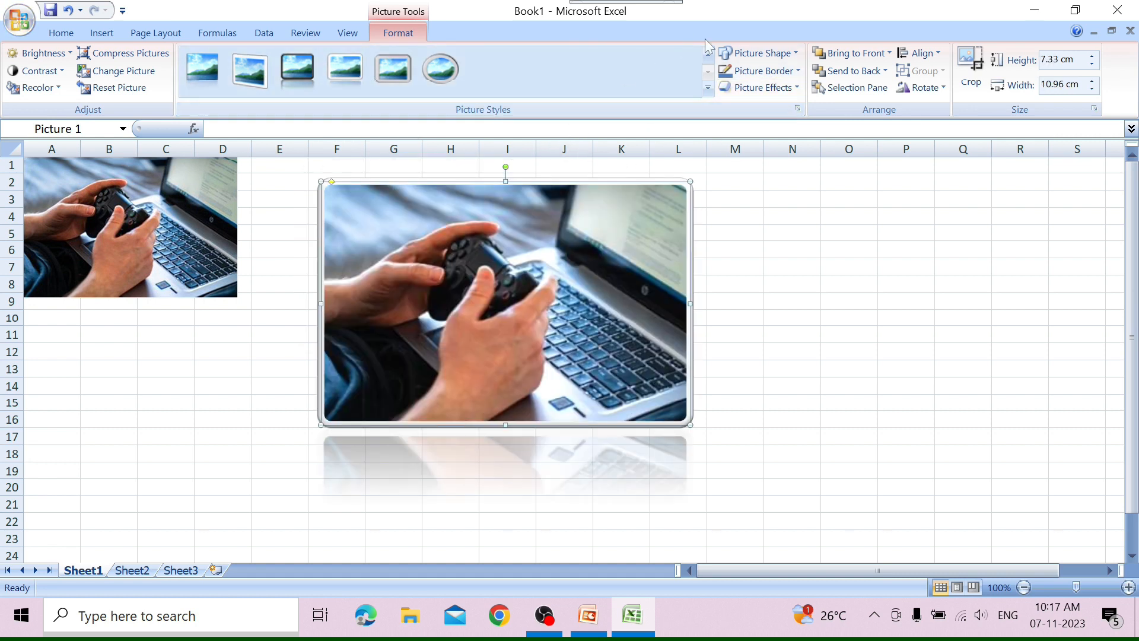
pyautogui.click(709, 53)
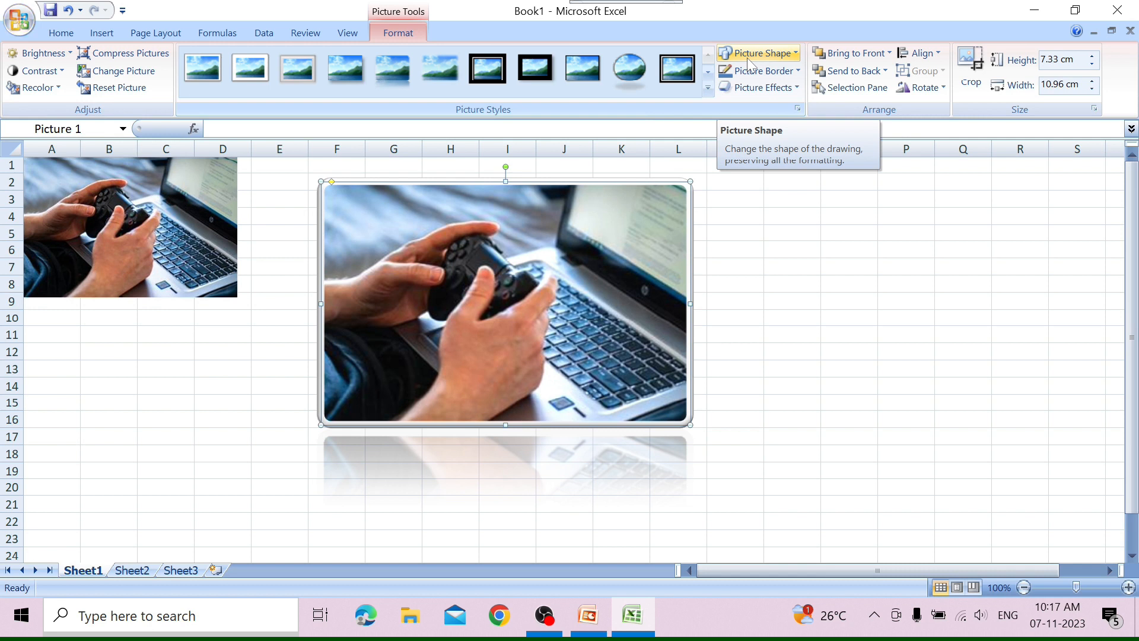
# Try a triangle as the styled picture's shape, and change the shape to a teardrop
pyautogui.click(796, 53)
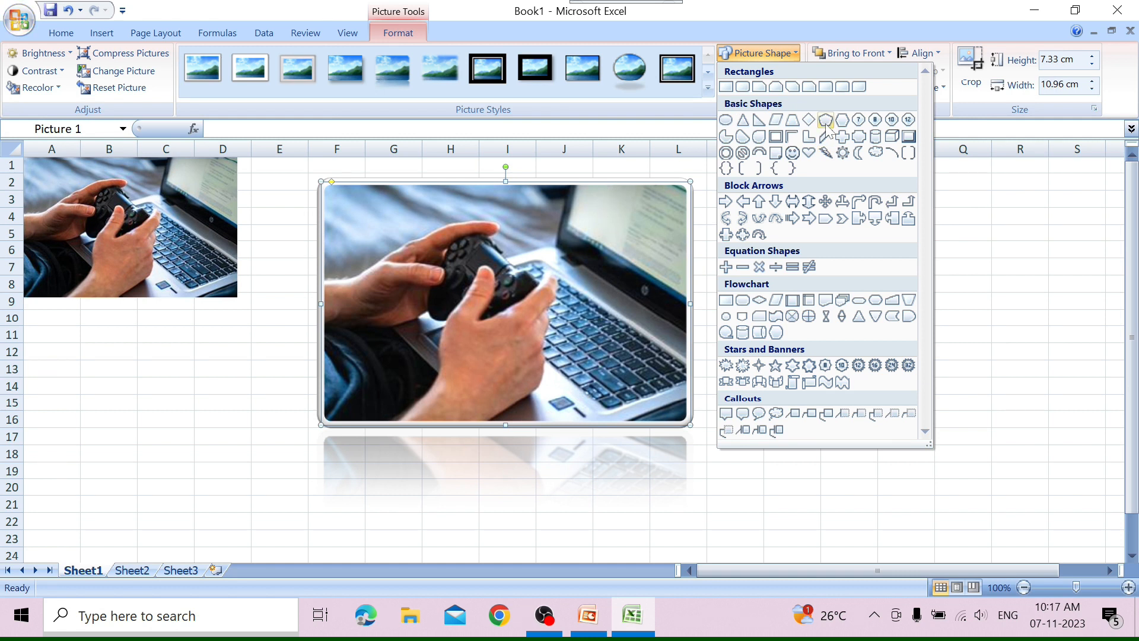
pyautogui.click(742, 121)
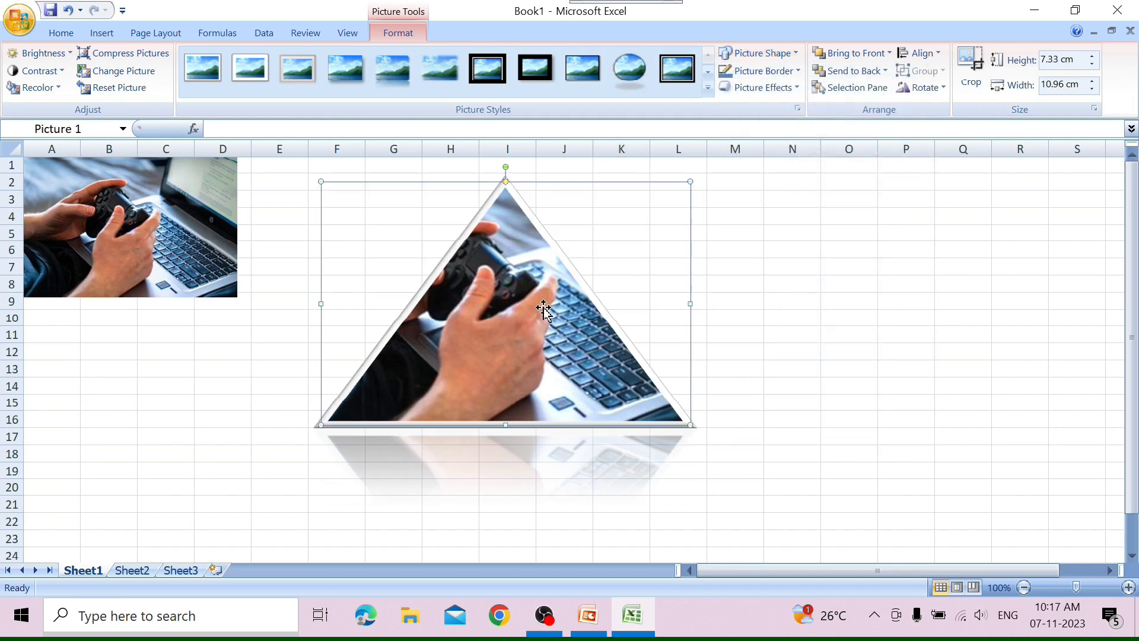
pyautogui.click(794, 54)
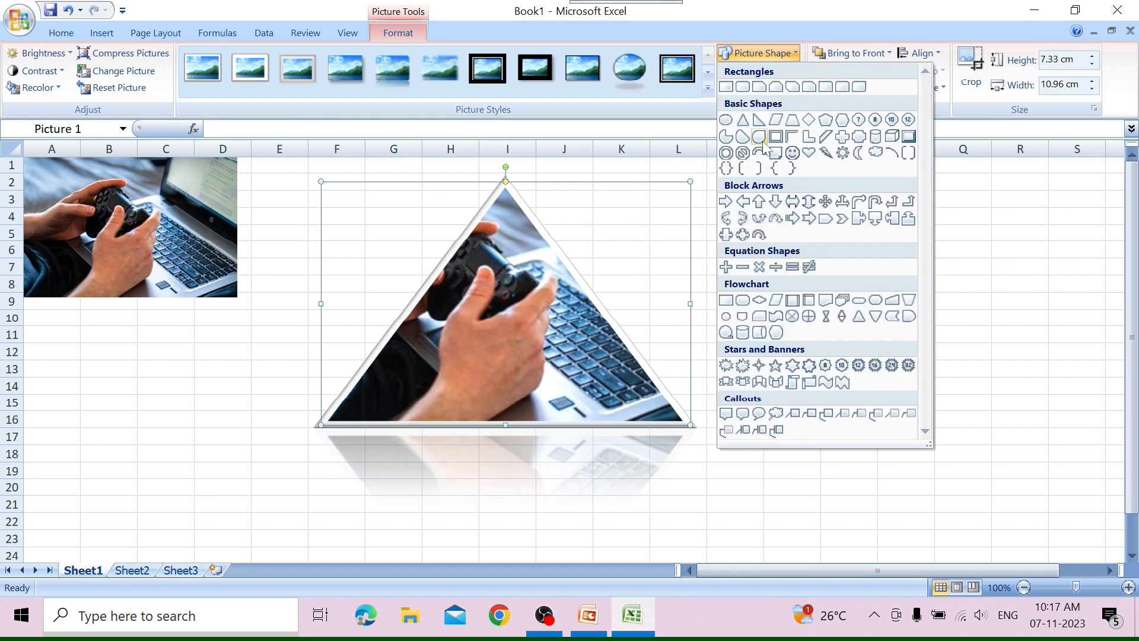
pyautogui.click(763, 140)
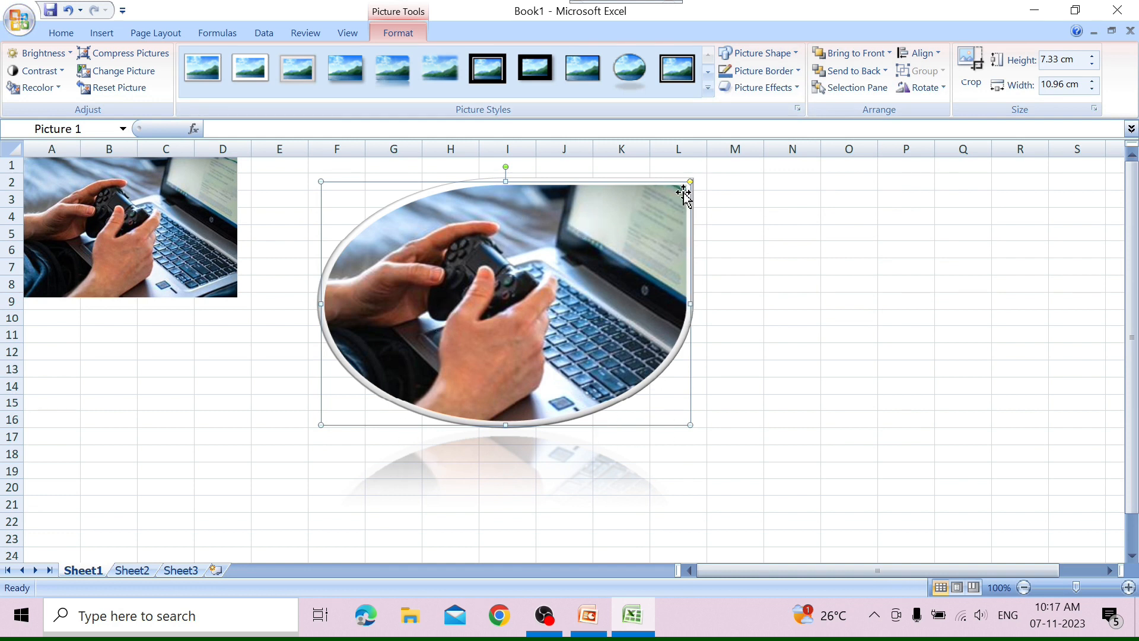
# Set the teardrop picture's border color to the standard Orange
pyautogui.click(799, 71)
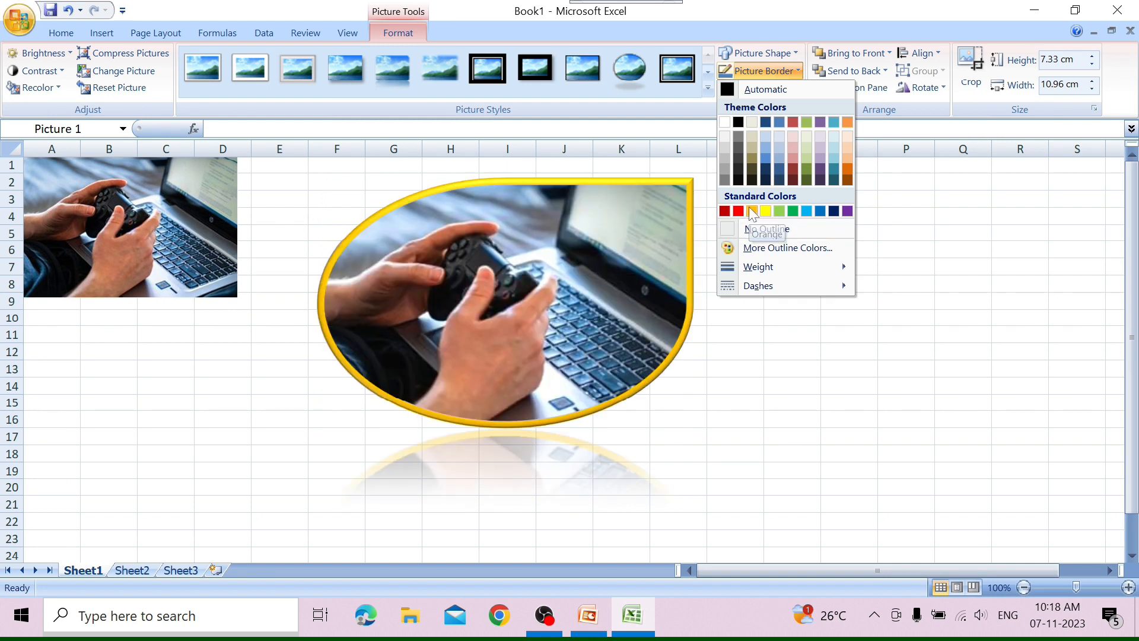
pyautogui.click(752, 211)
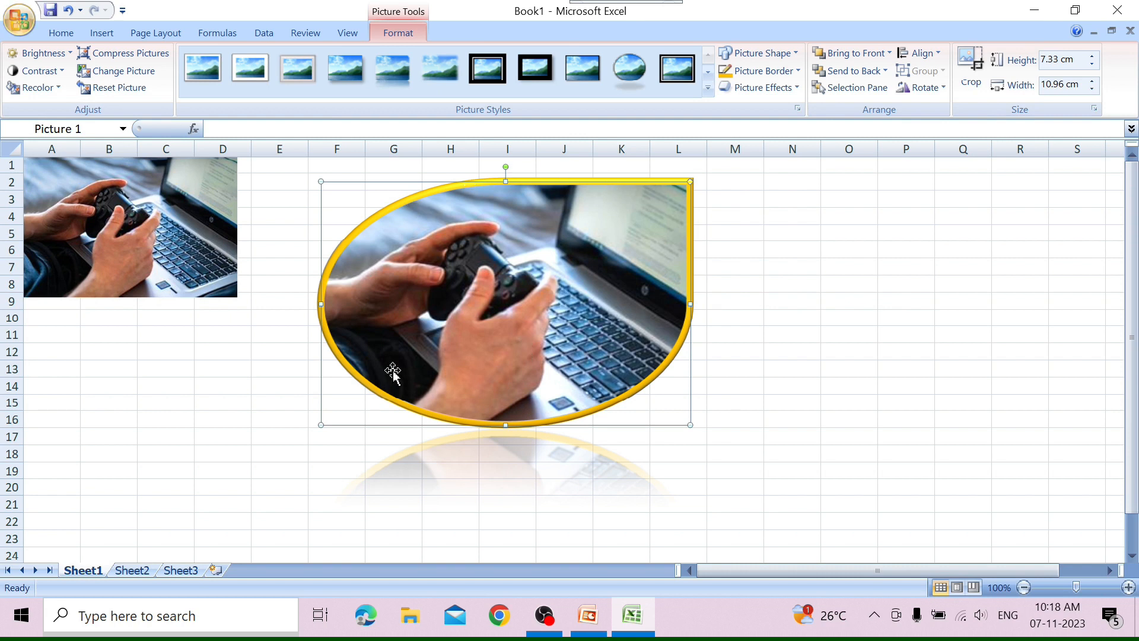
# Review the picture effect categories and apply the Half Reflection, 4 pt offset variation to the teardrop picture
pyautogui.click(786, 93)
pyautogui.moveTo(789, 117)
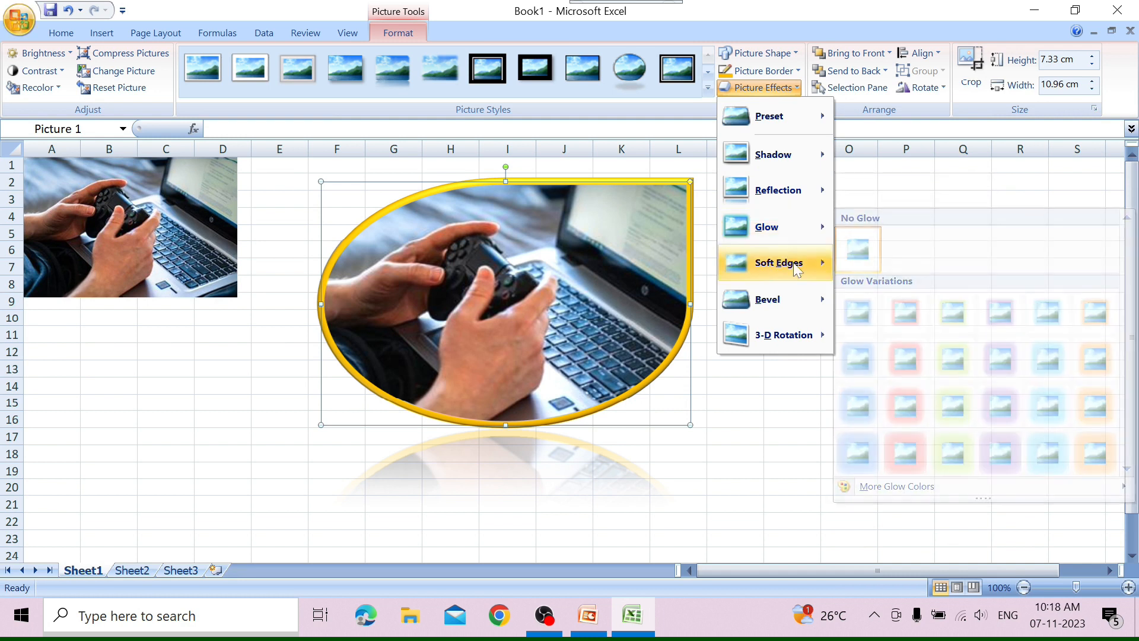
pyautogui.moveTo(810, 341)
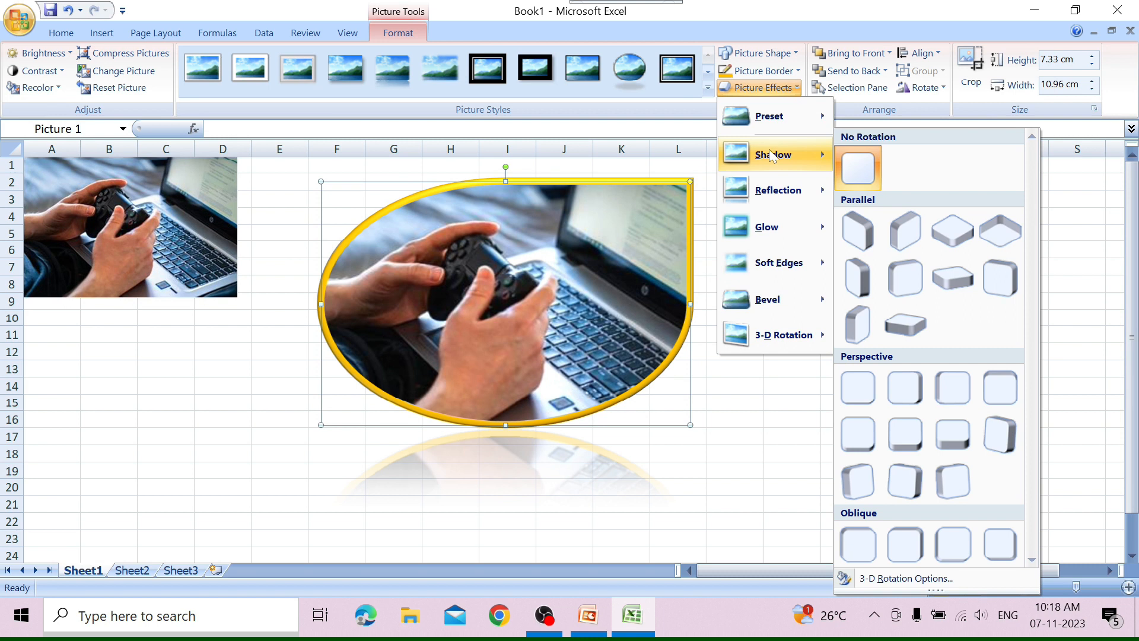
pyautogui.moveTo(771, 155)
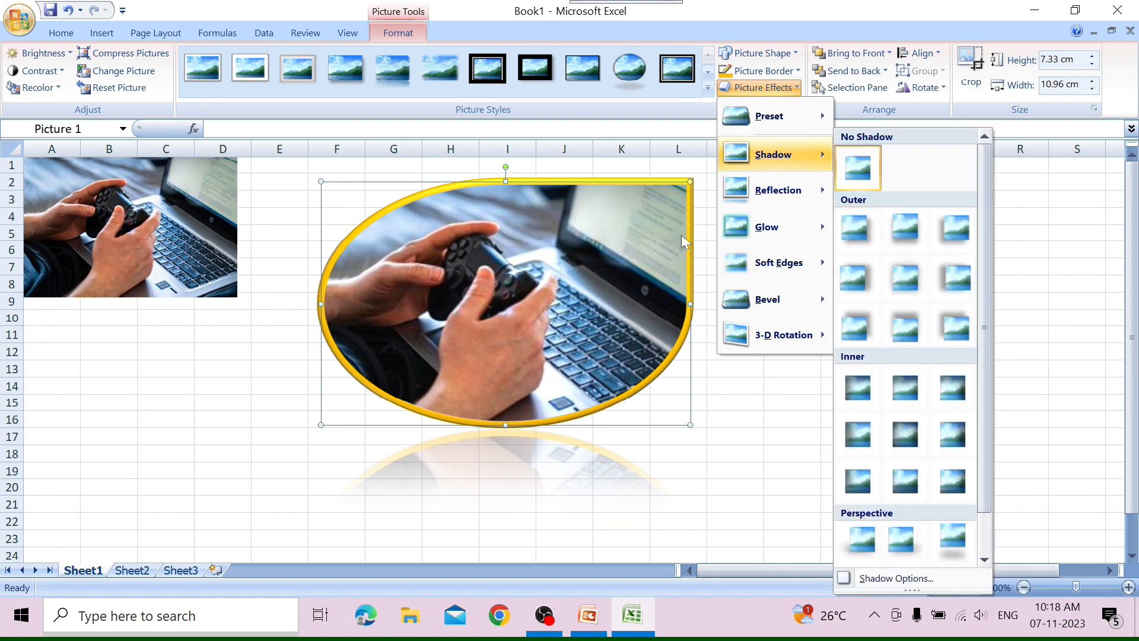
pyautogui.moveTo(803, 268)
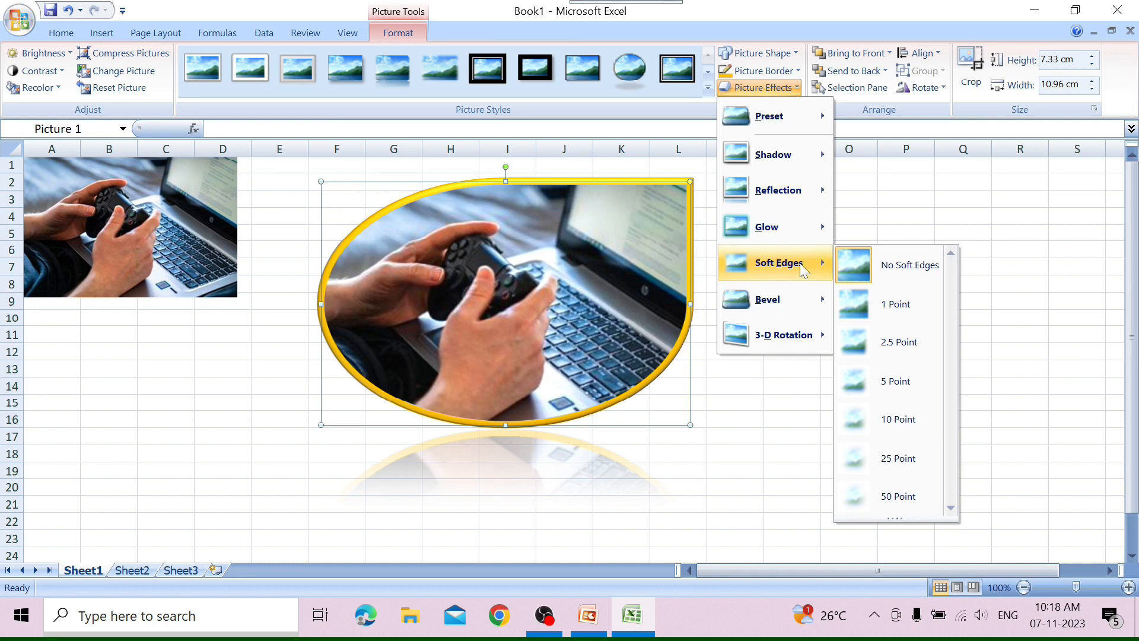
pyautogui.moveTo(782, 187)
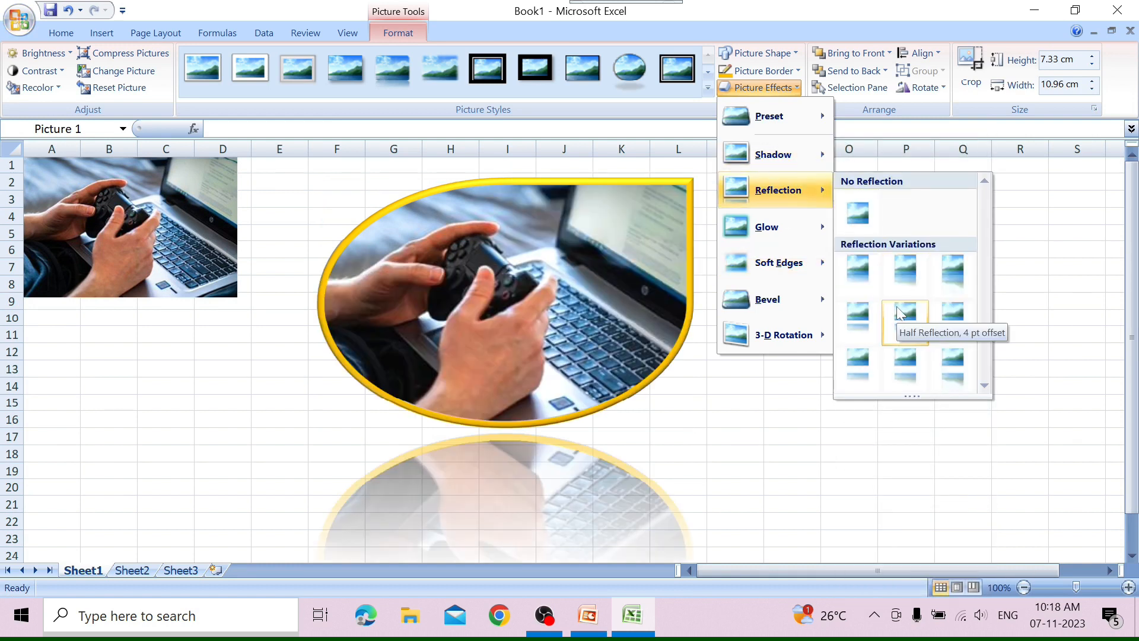
pyautogui.click(896, 308)
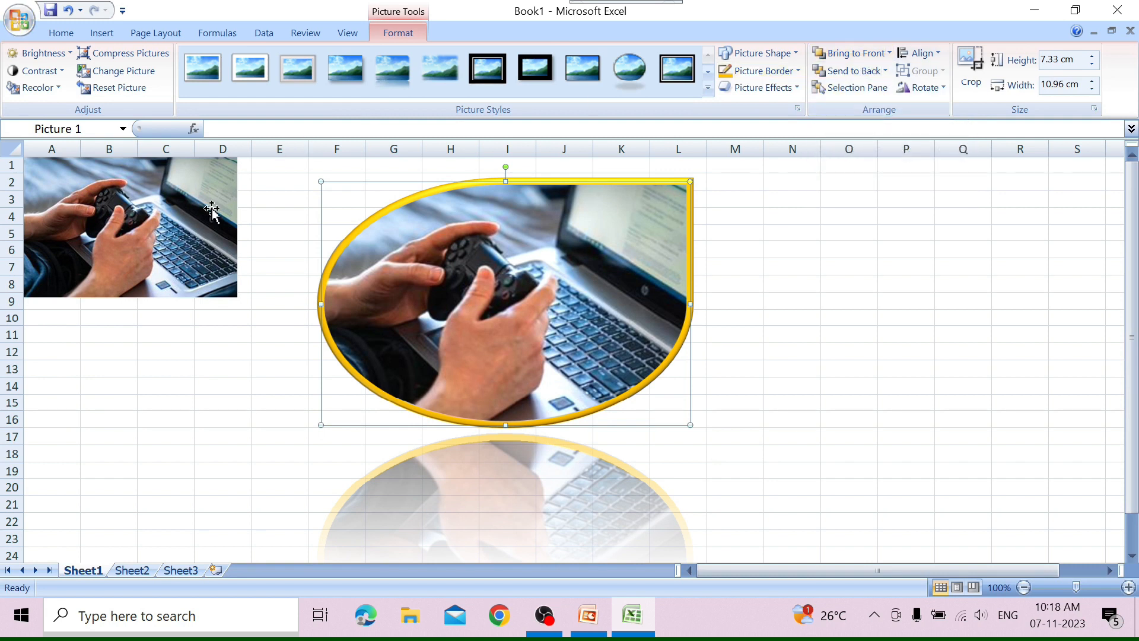
# Move the plain rectangular picture over the teardrop picture and bring the teardrop picture to the front
pyautogui.moveTo(212, 214); pyautogui.dragTo(557, 276)
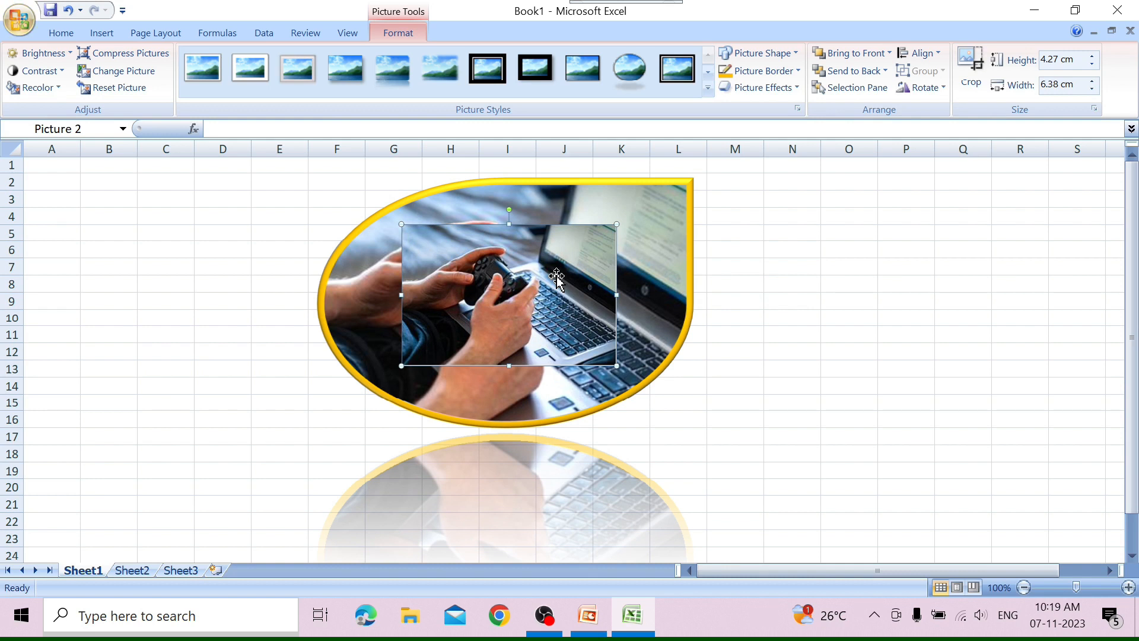
pyautogui.click(610, 200)
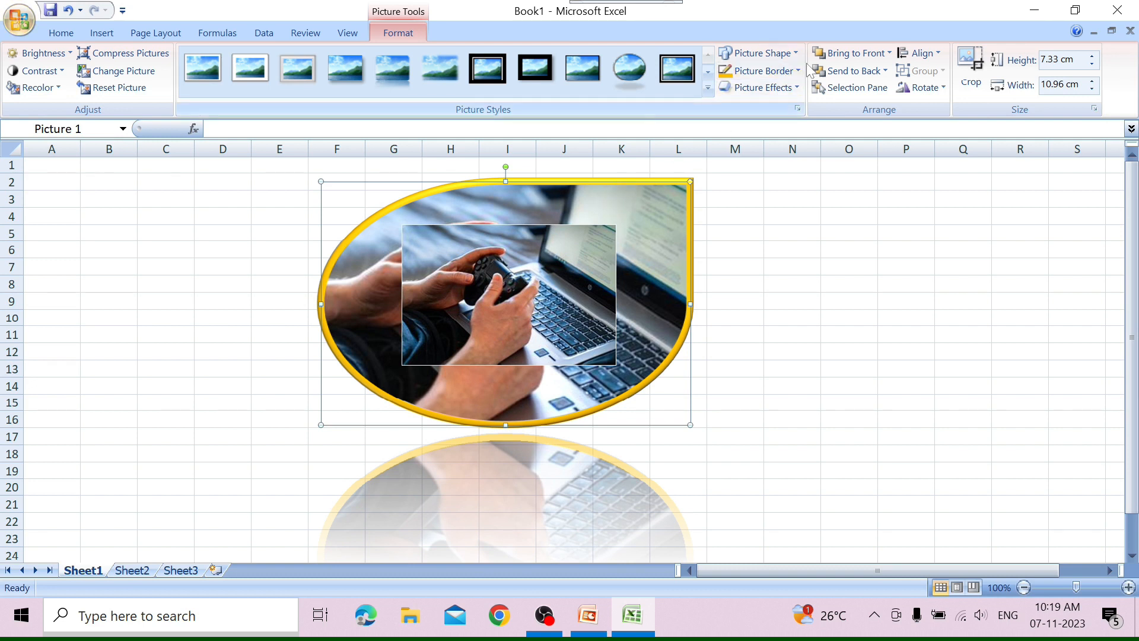
pyautogui.click(875, 57)
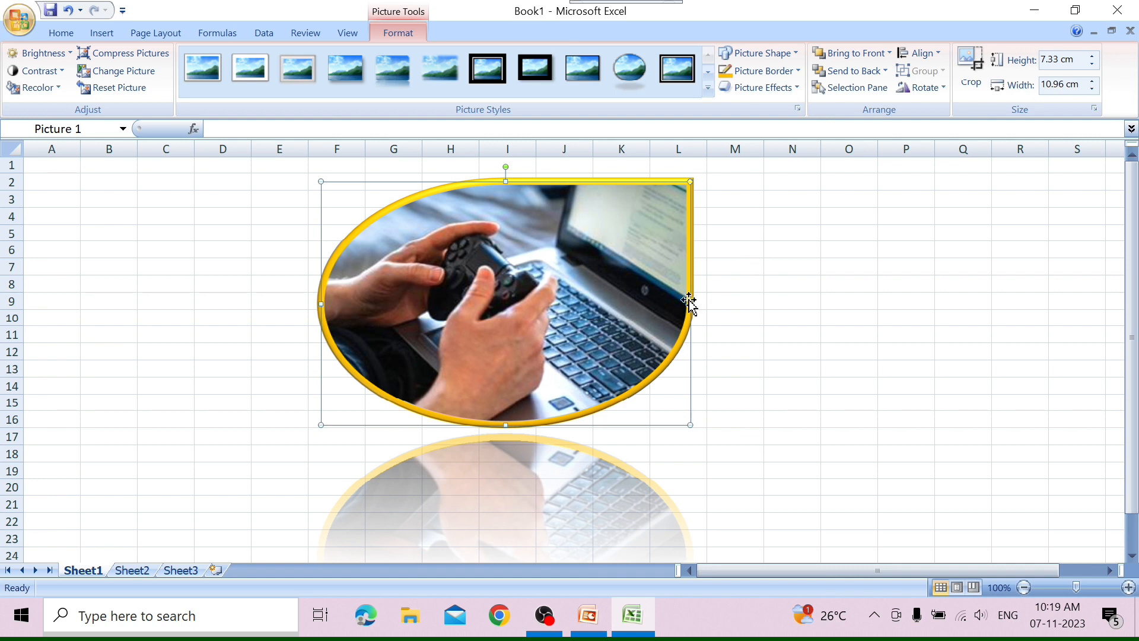
# Shift the teardrop picture to partly uncover the plain picture, then bring the plain picture forward and send it back behind the teardrop
pyautogui.moveTo(610, 315); pyautogui.dragTo(712, 341)
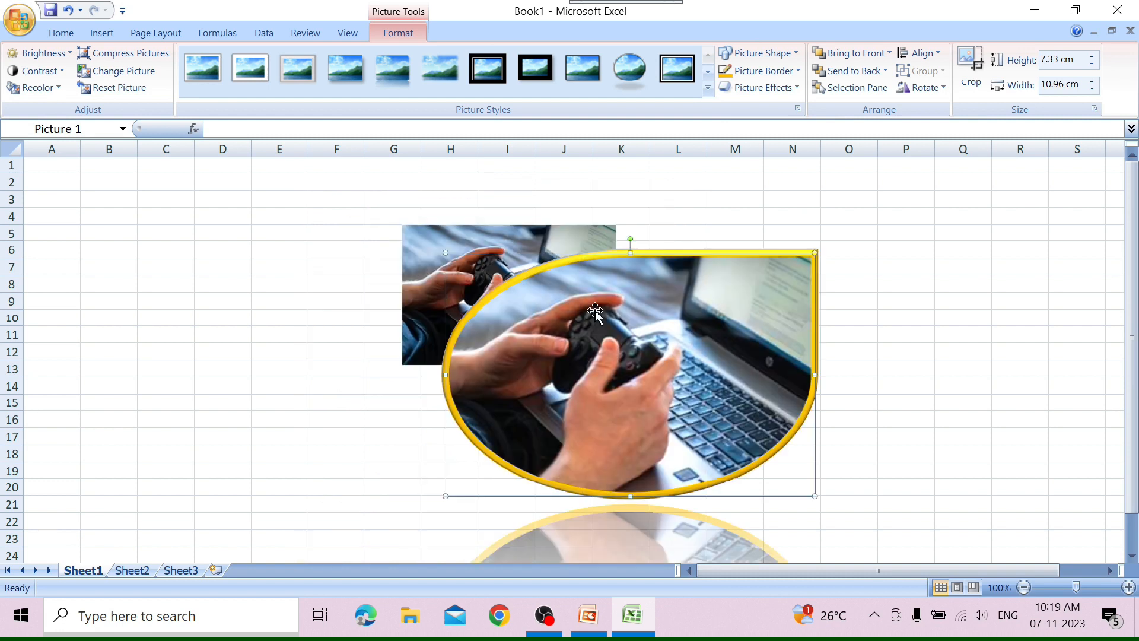
pyautogui.click(418, 290)
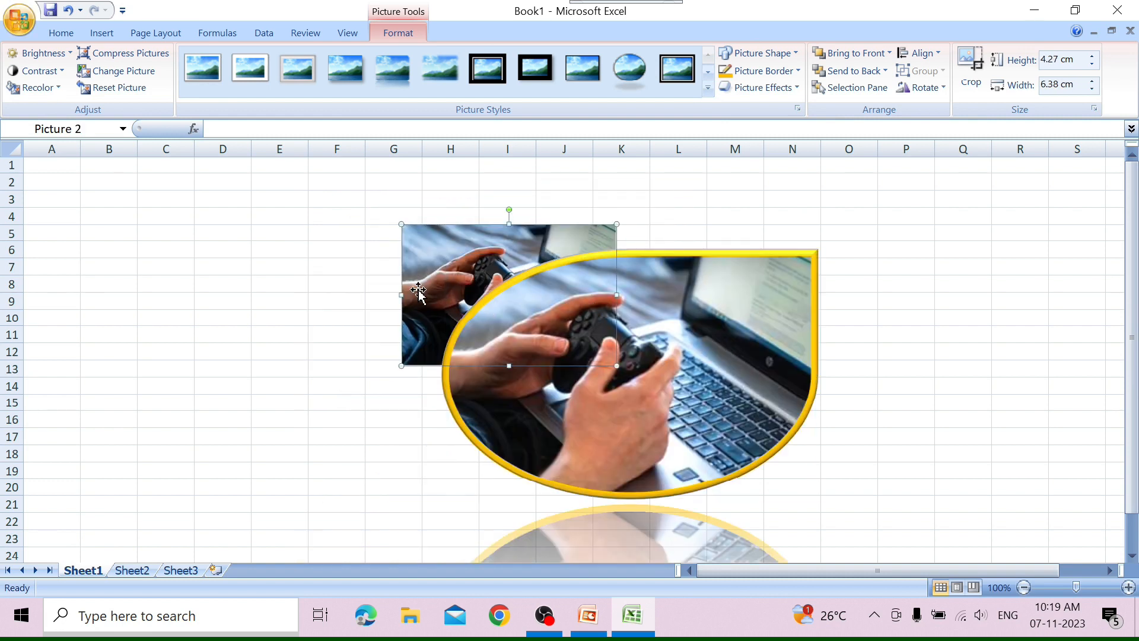
pyautogui.click(853, 57)
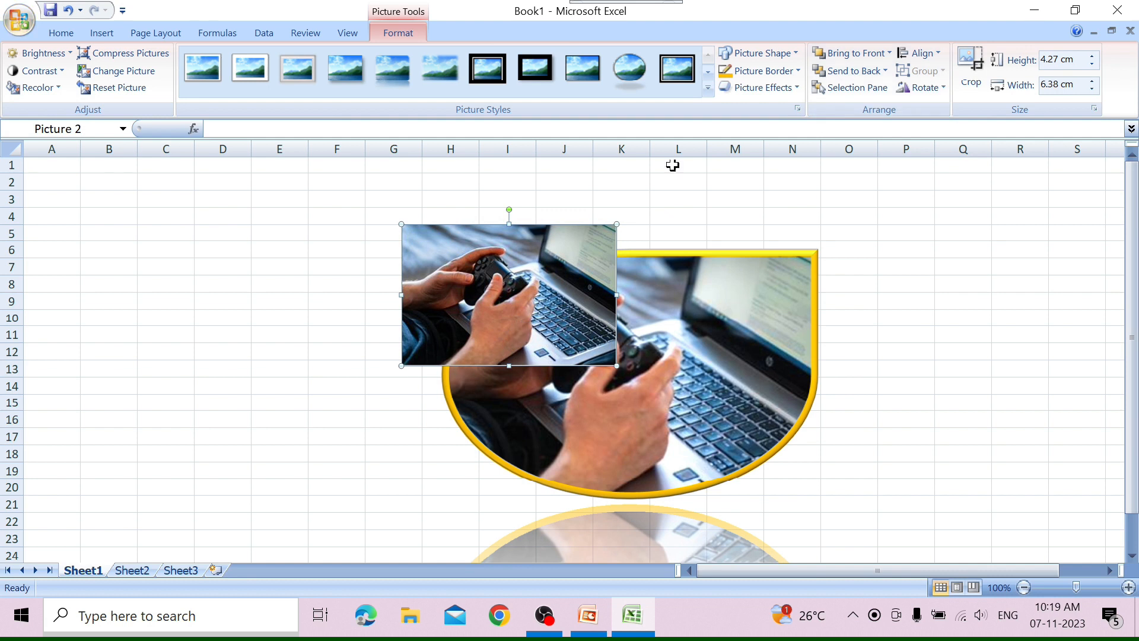
pyautogui.click(868, 72)
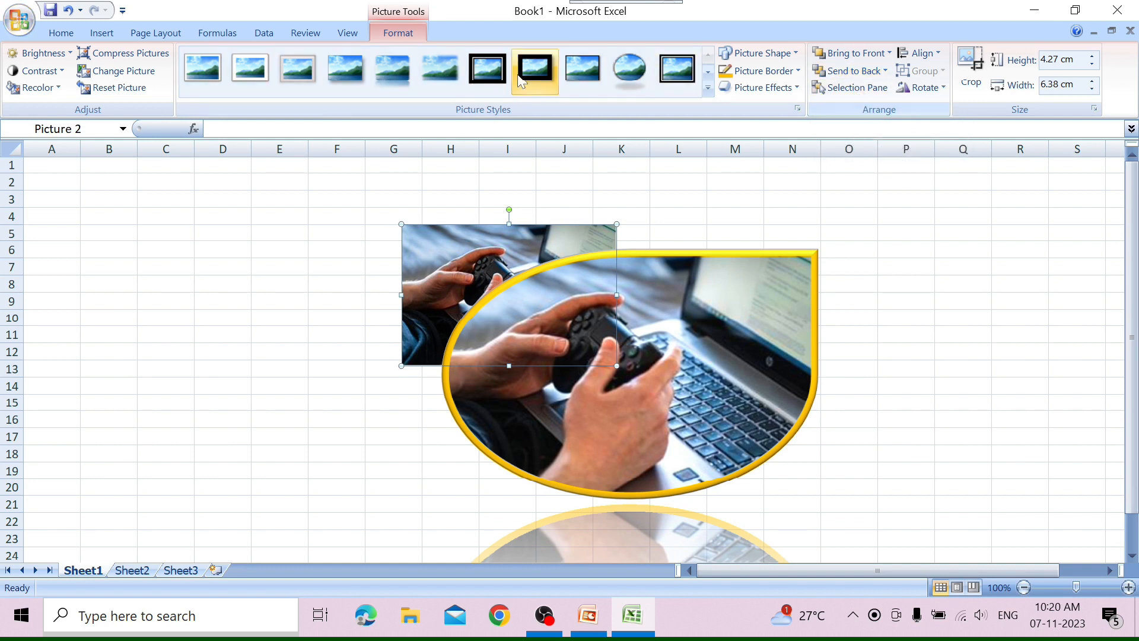
pyautogui.click(61, 33)
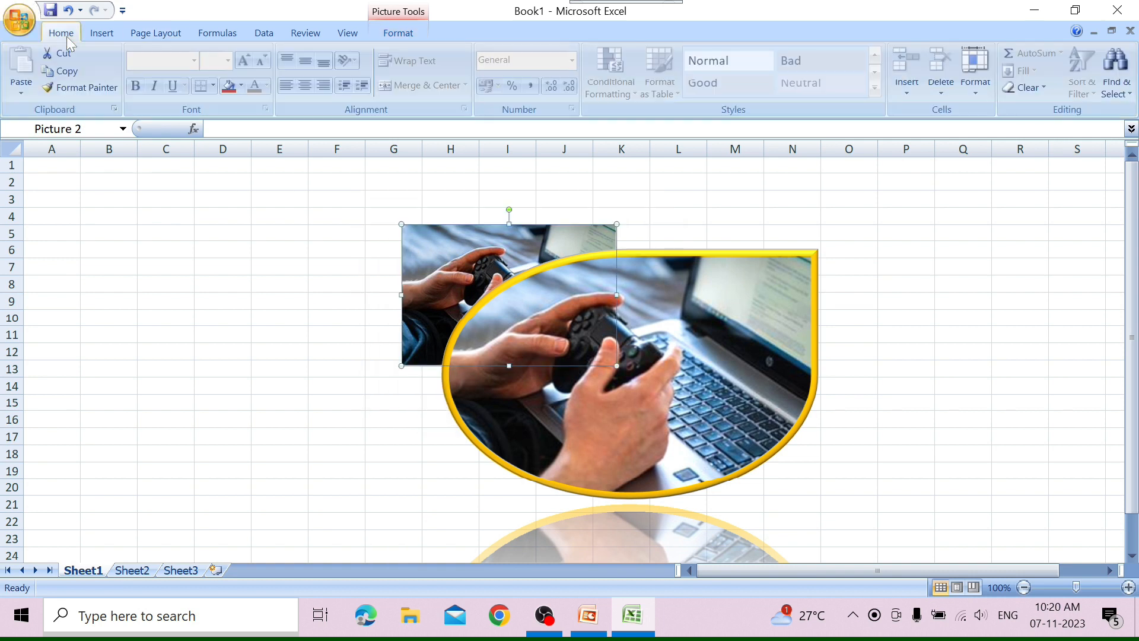
pyautogui.click(1123, 90)
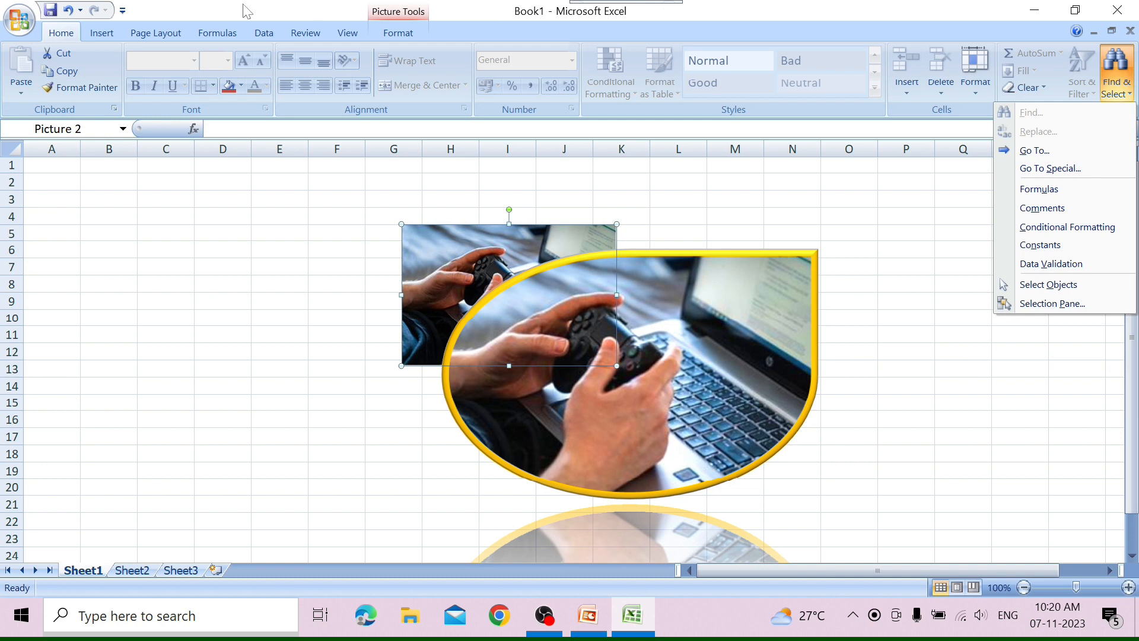
pyautogui.click(102, 33)
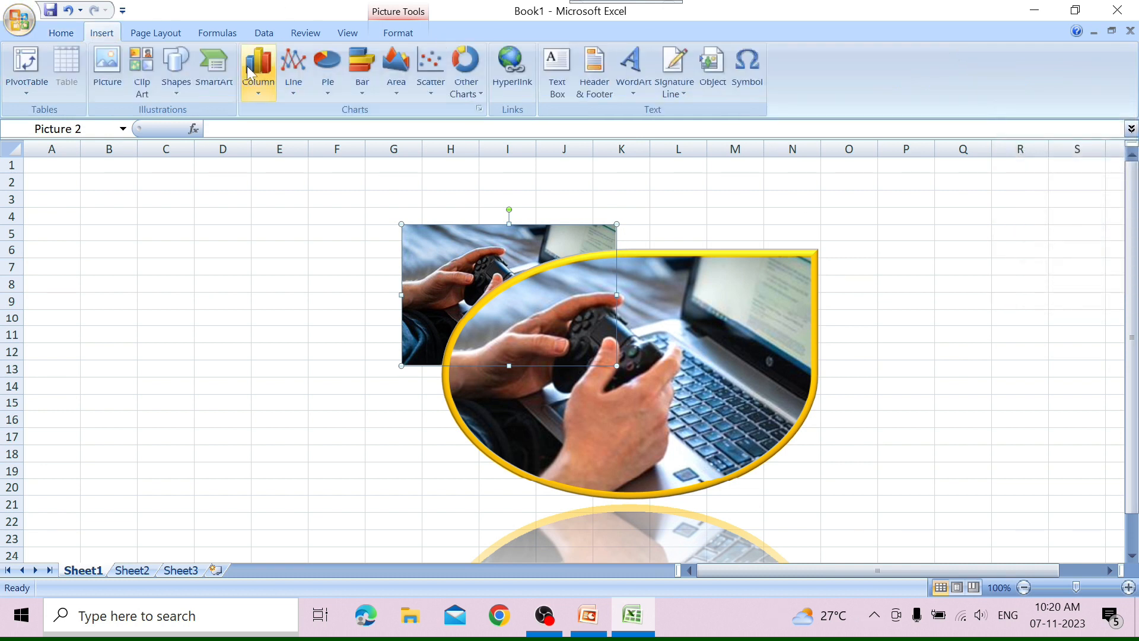
pyautogui.click(403, 38)
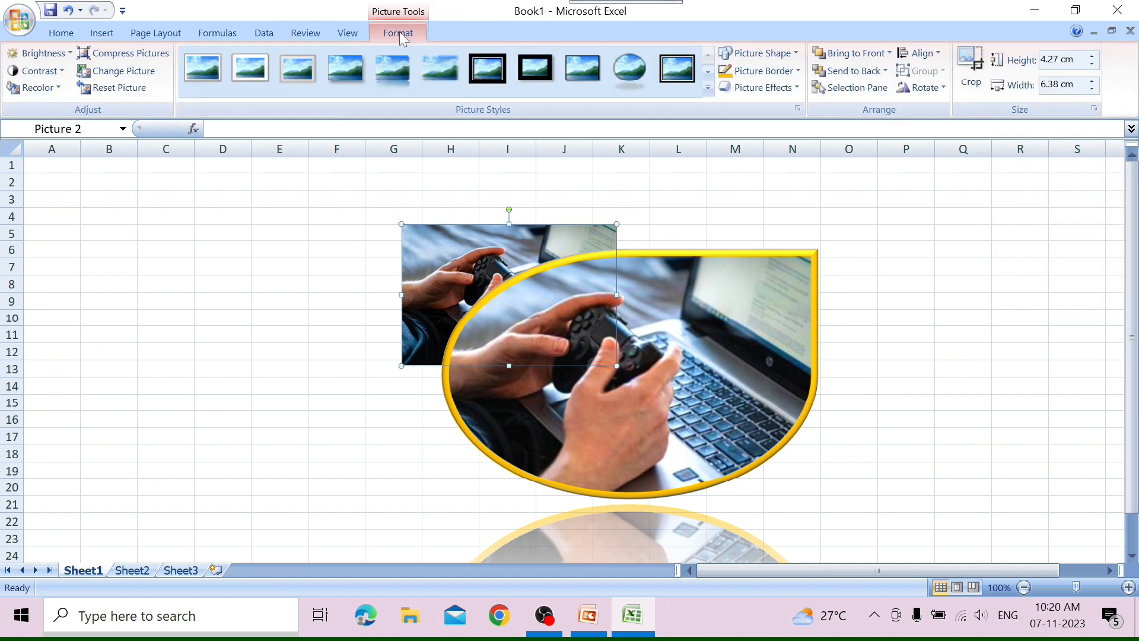
# Show the list of shapes on the sheet, select Picture 1 in it and close the list
pyautogui.click(847, 89)
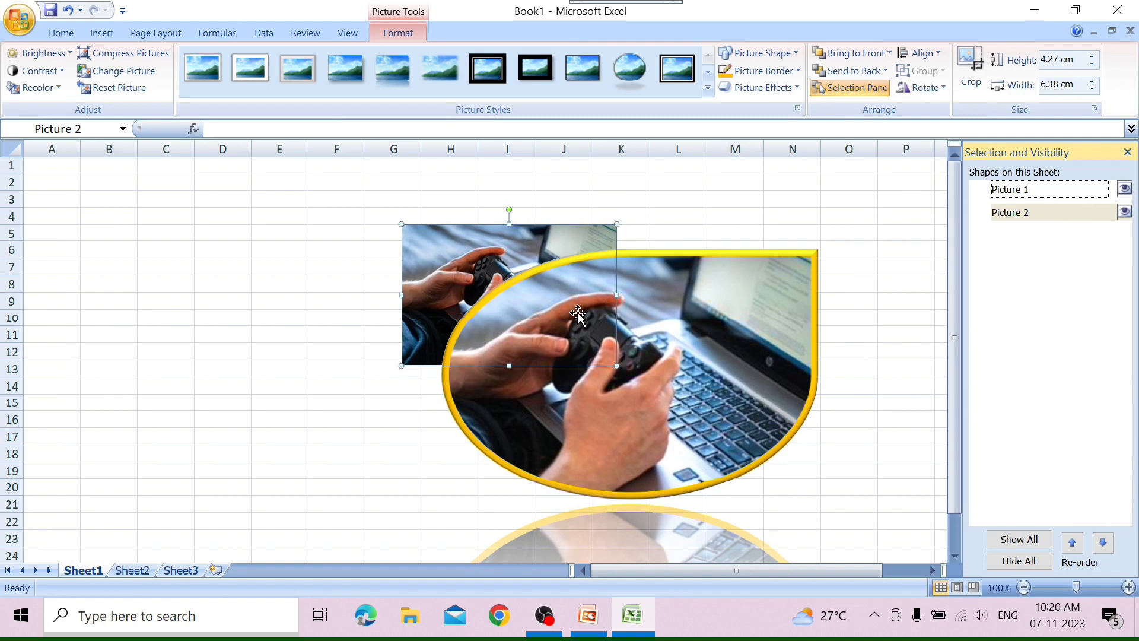
pyautogui.click(1006, 190)
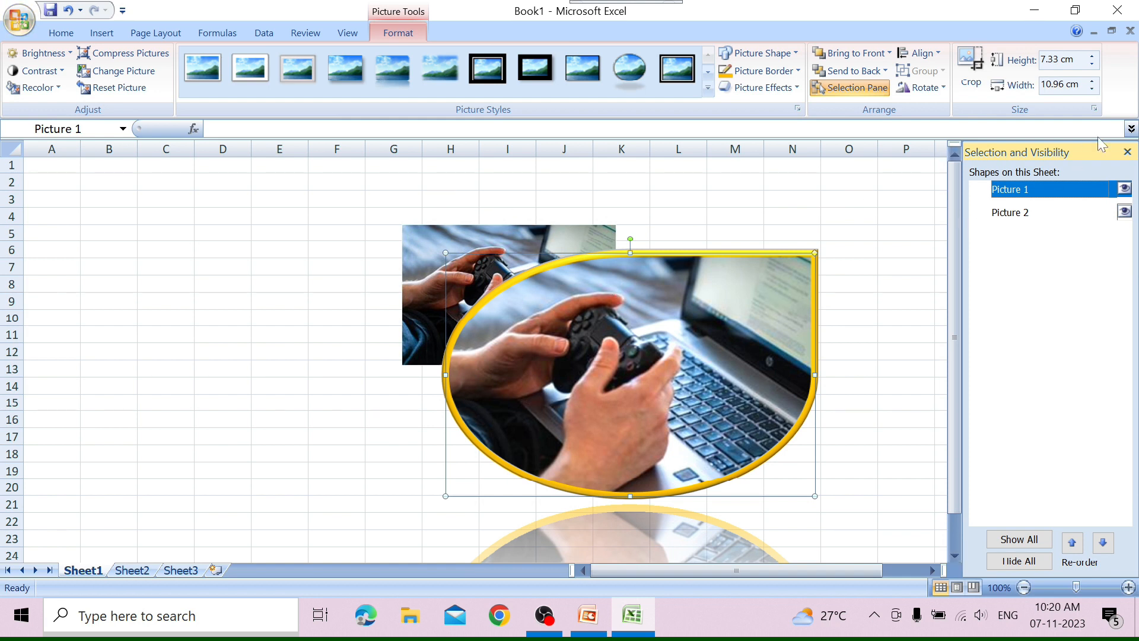
pyautogui.click(1127, 152)
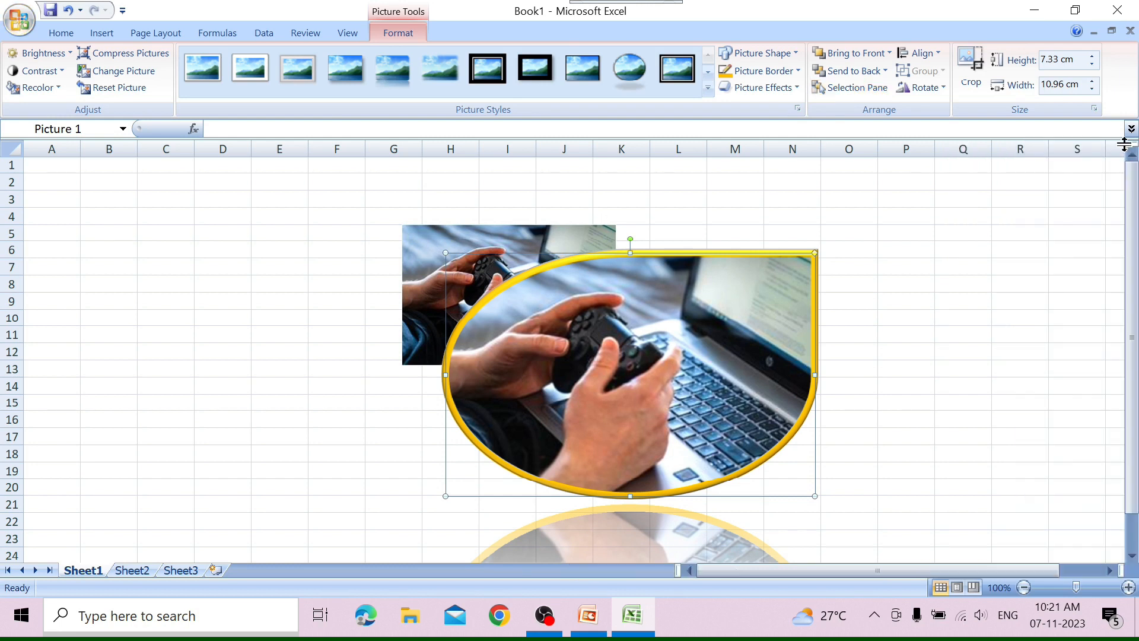
# Hide the worksheet gridlines and show them again
pyautogui.click(919, 54)
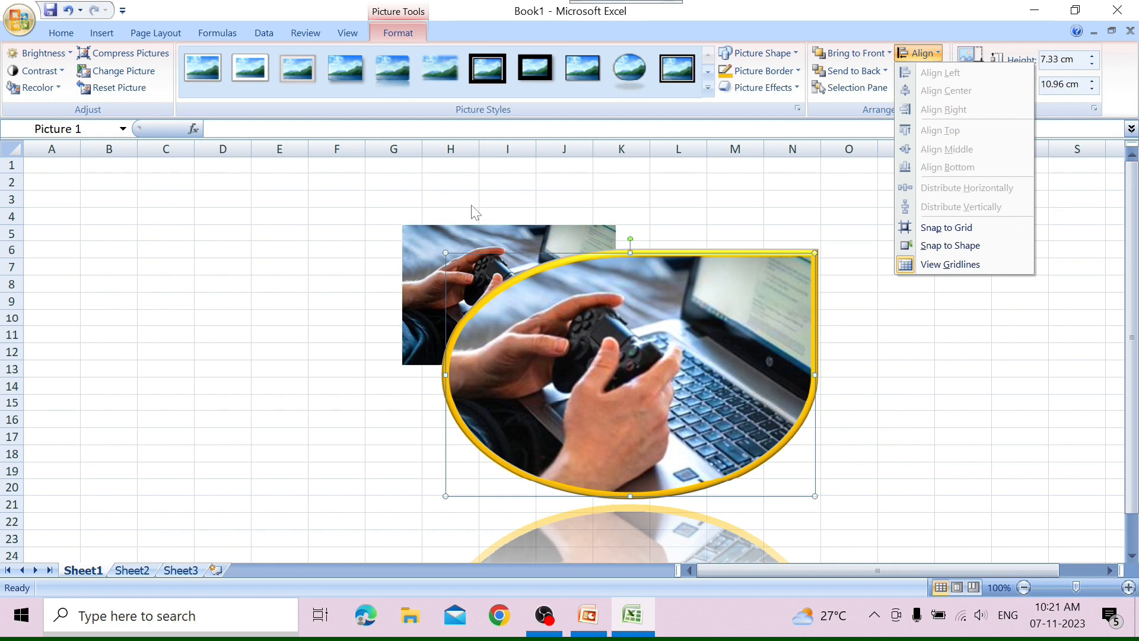
pyautogui.click(950, 264)
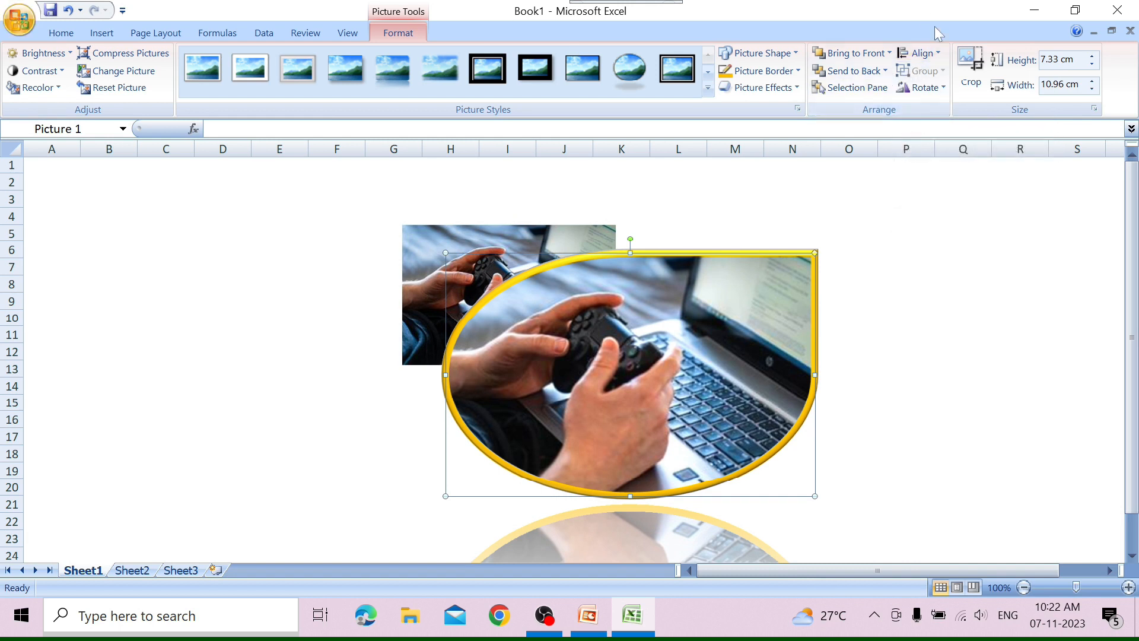
pyautogui.click(921, 54)
pyautogui.click(927, 266)
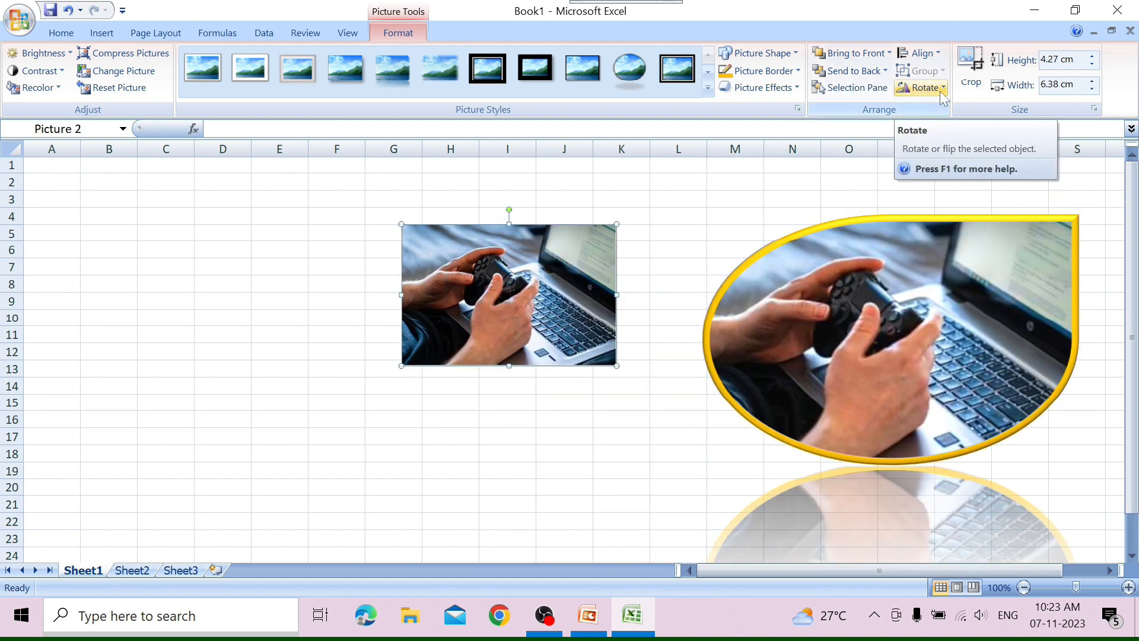
# Preview the rotate and flip choices on the plain picture and examine its detailed size and rotation settings
pyautogui.click(940, 91)
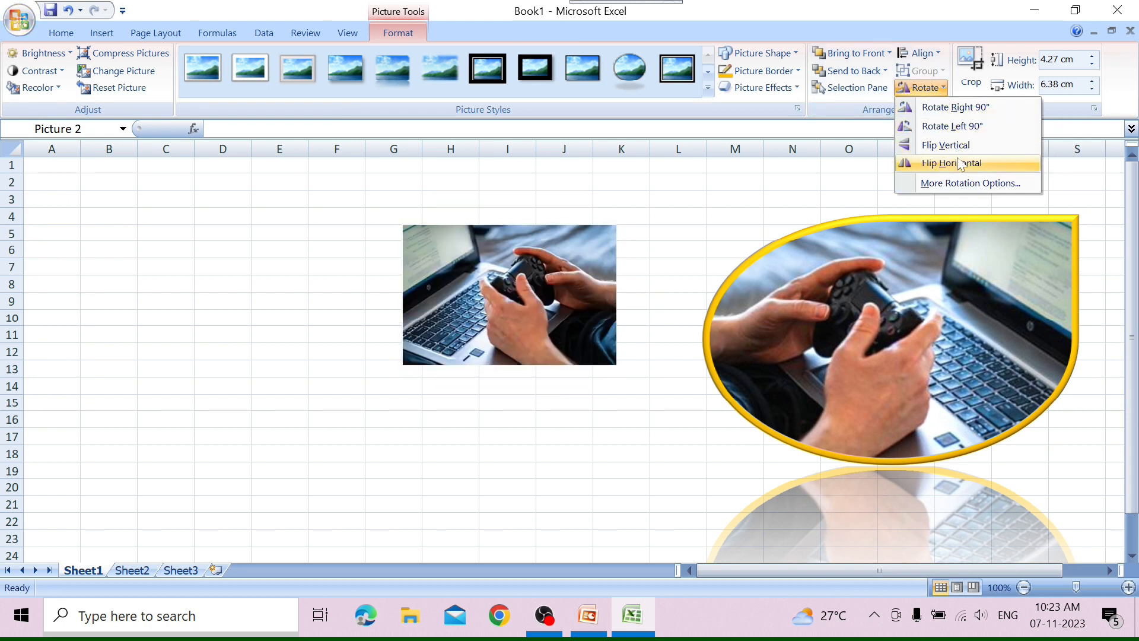
pyautogui.click(969, 187)
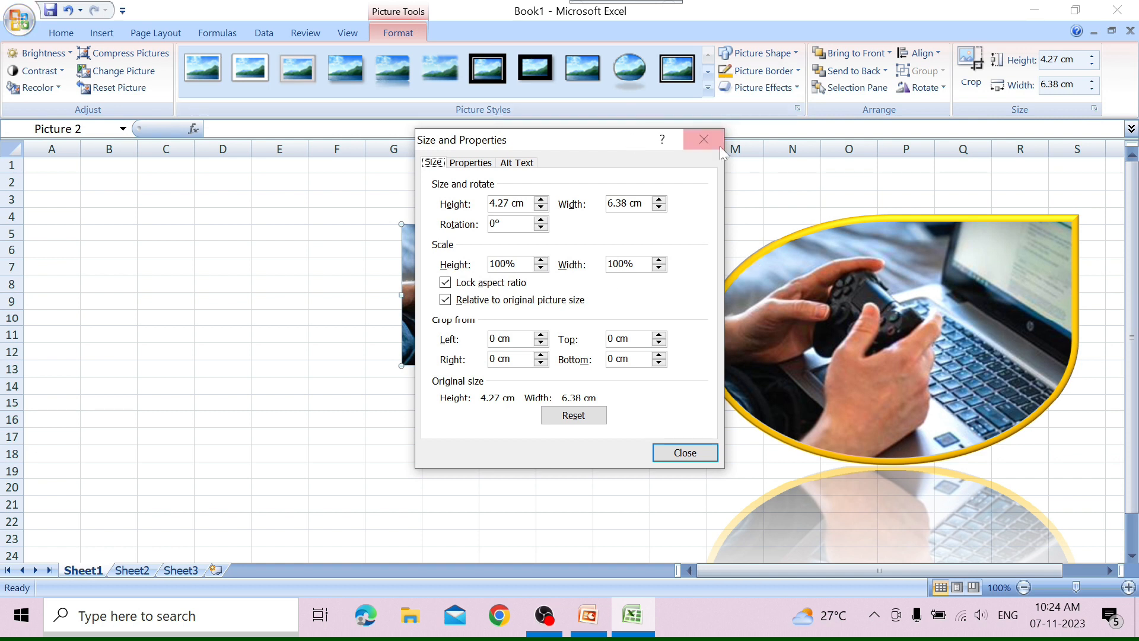
pyautogui.click(703, 139)
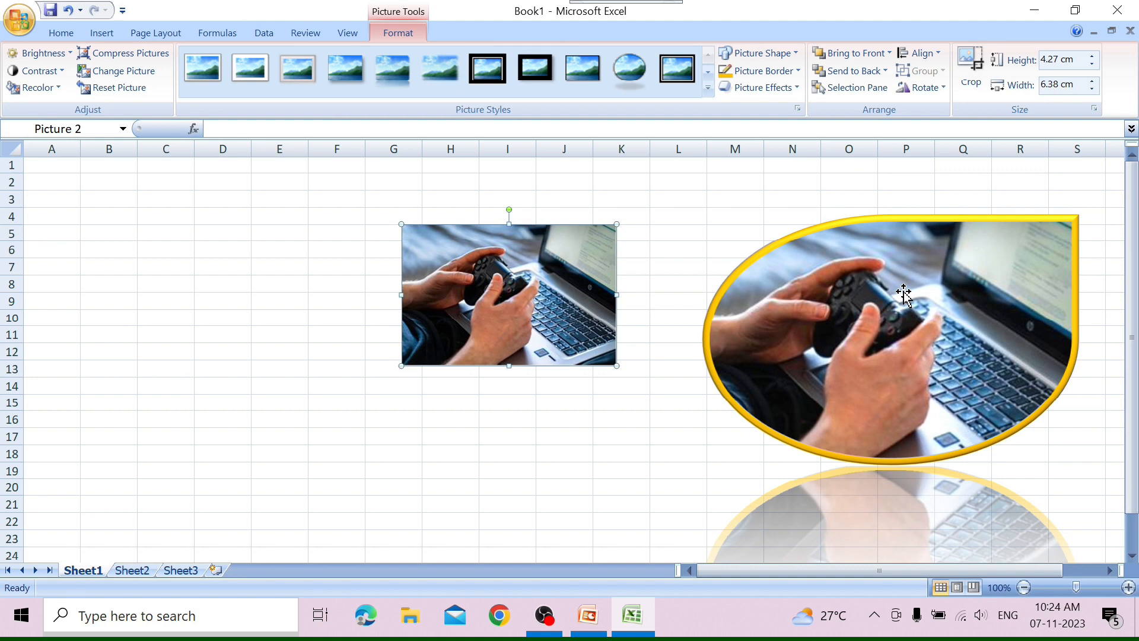
# Select both the teardrop picture and the plain picture and group them into one object
pyautogui.click(796, 321)
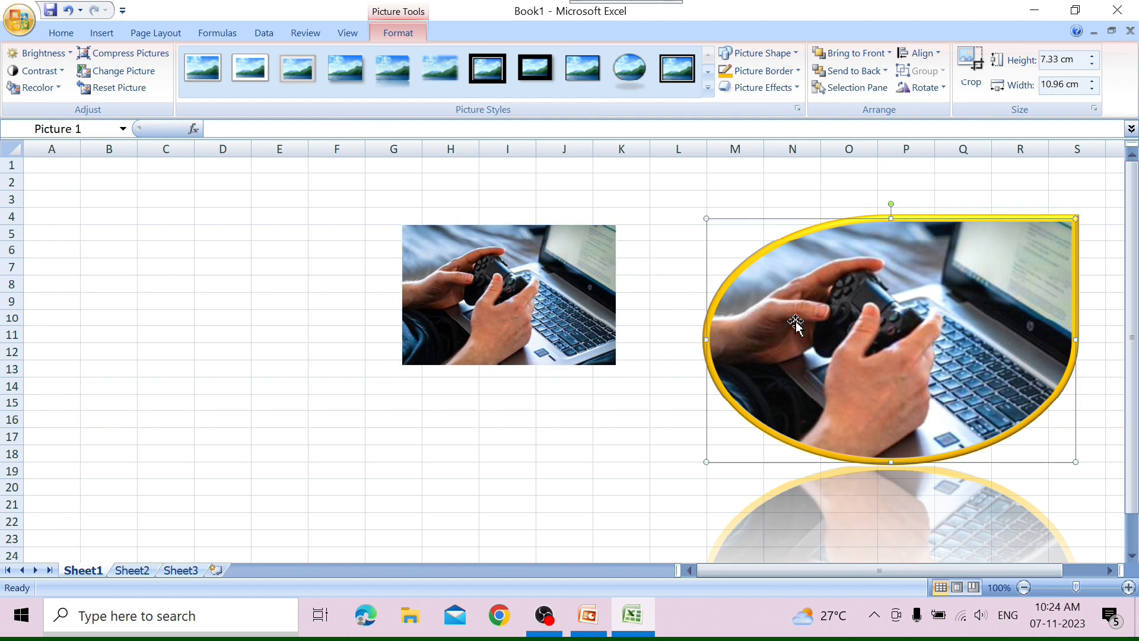
pyautogui.keyDown('ctrl'); pyautogui.click(518, 309); pyautogui.keyUp('ctrl')
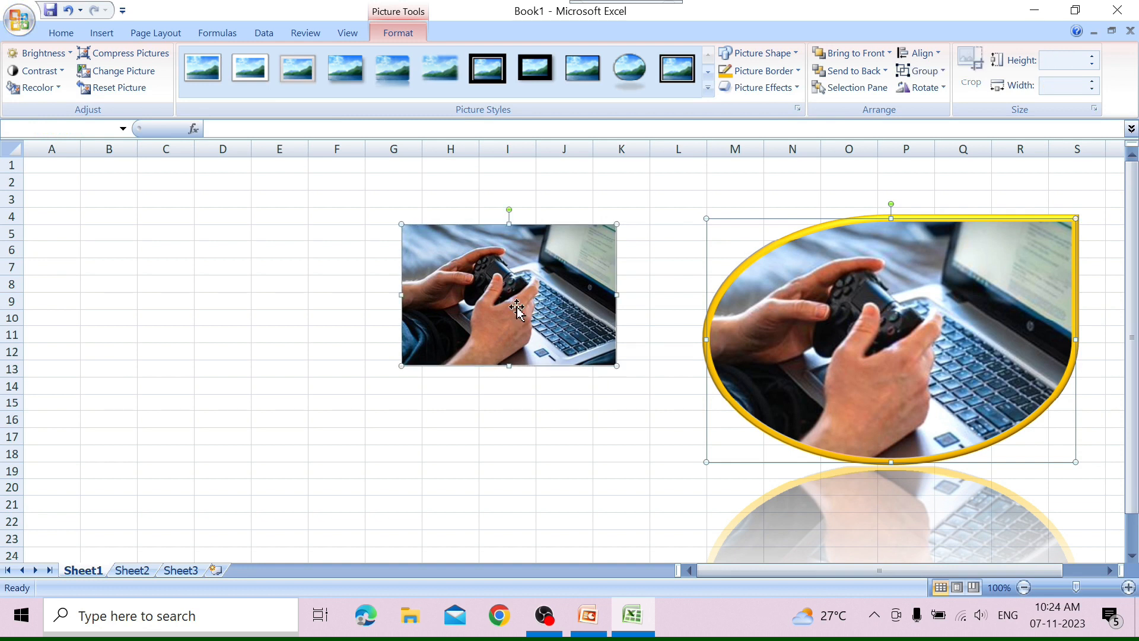
pyautogui.click(942, 71)
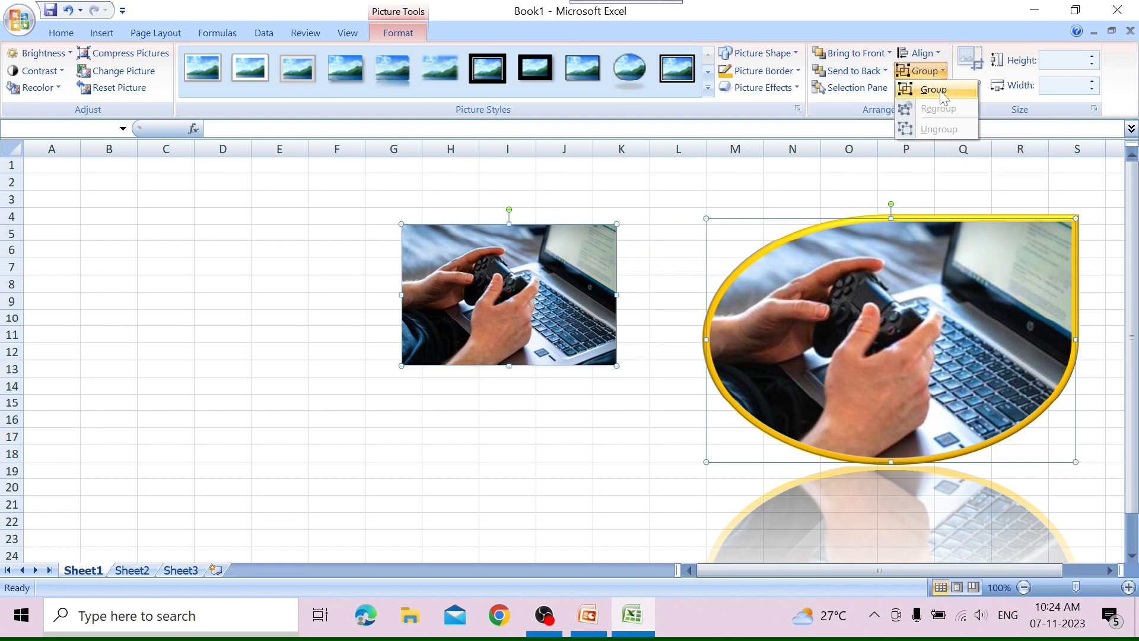
pyautogui.click(940, 91)
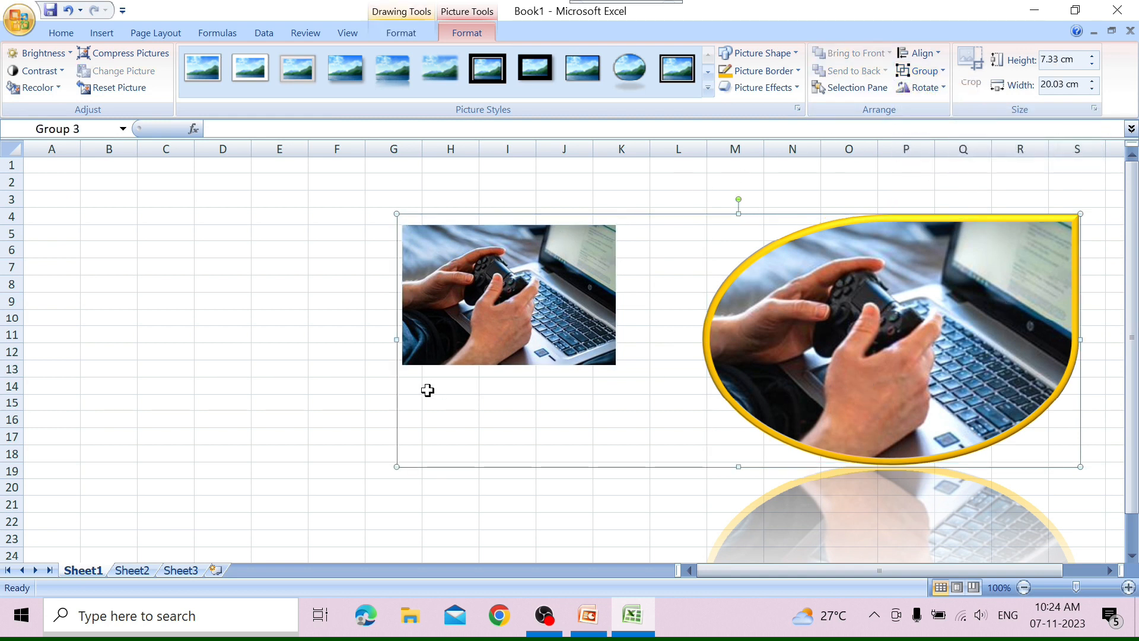
# Try selecting the whole group and the teardrop picture inside it, and ungroup the two pictures
pyautogui.click(433, 368)
pyautogui.click(451, 340)
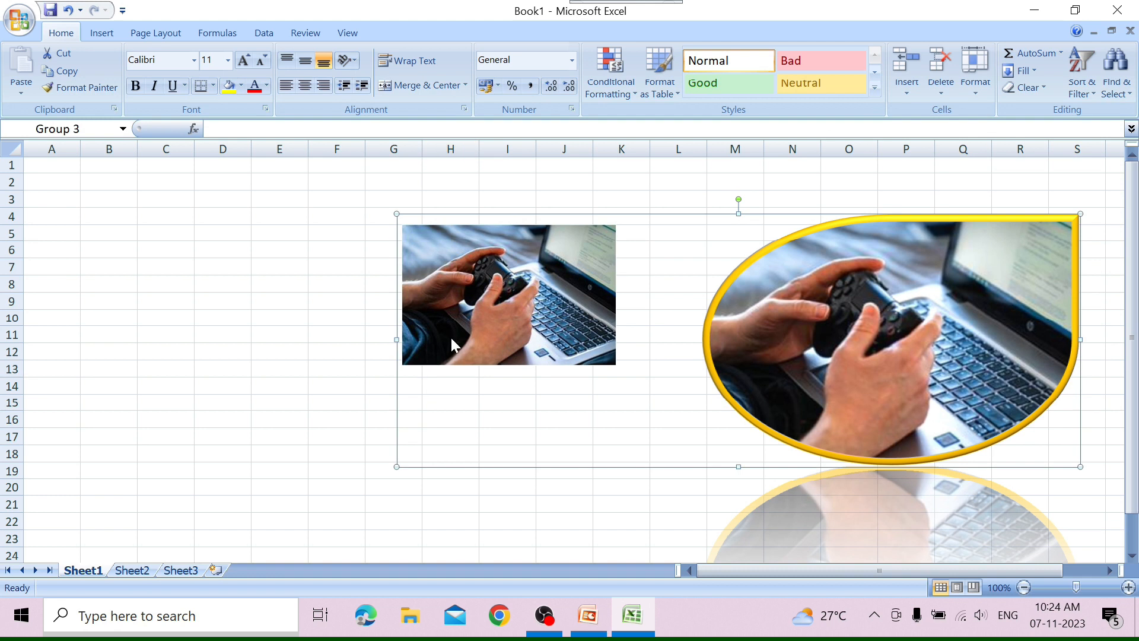
pyautogui.click(777, 340)
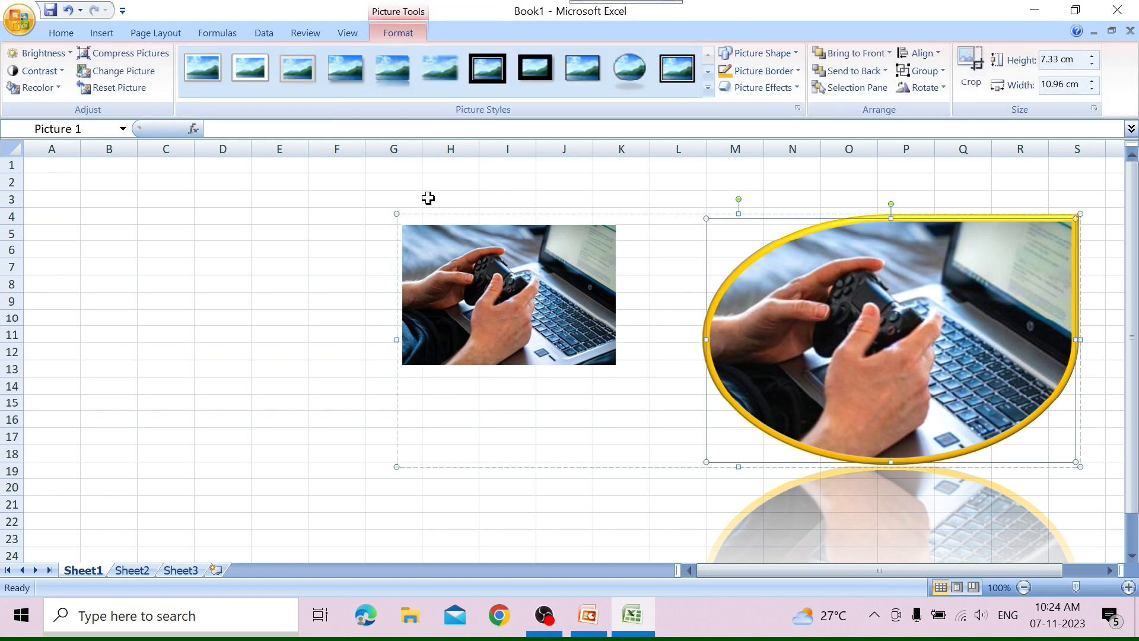
pyautogui.click(365, 361)
pyautogui.click(505, 366)
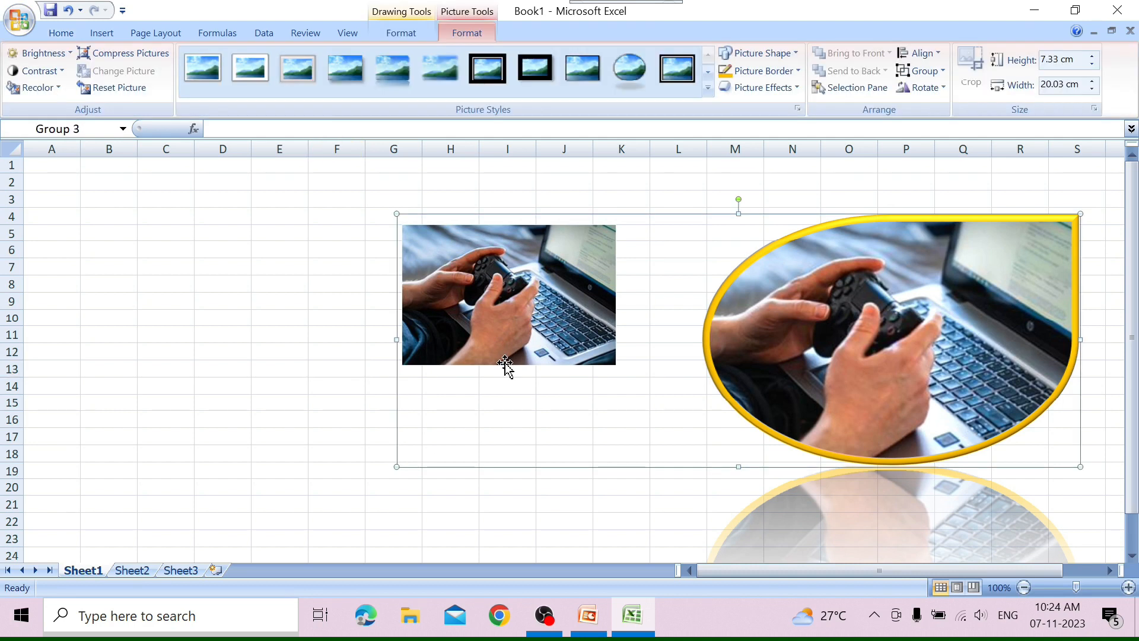
pyautogui.click(942, 71)
pyautogui.click(949, 128)
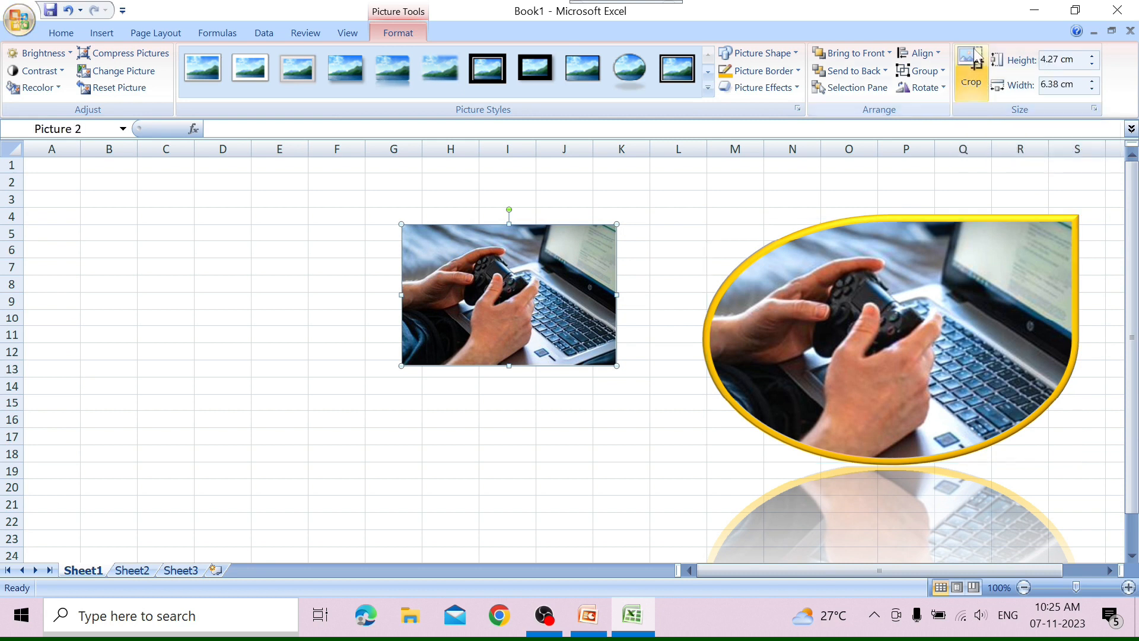
# Crop the plain picture from its lower-right corner to about 2.56 cm high and 3.99 cm wide
pyautogui.click(969, 61)
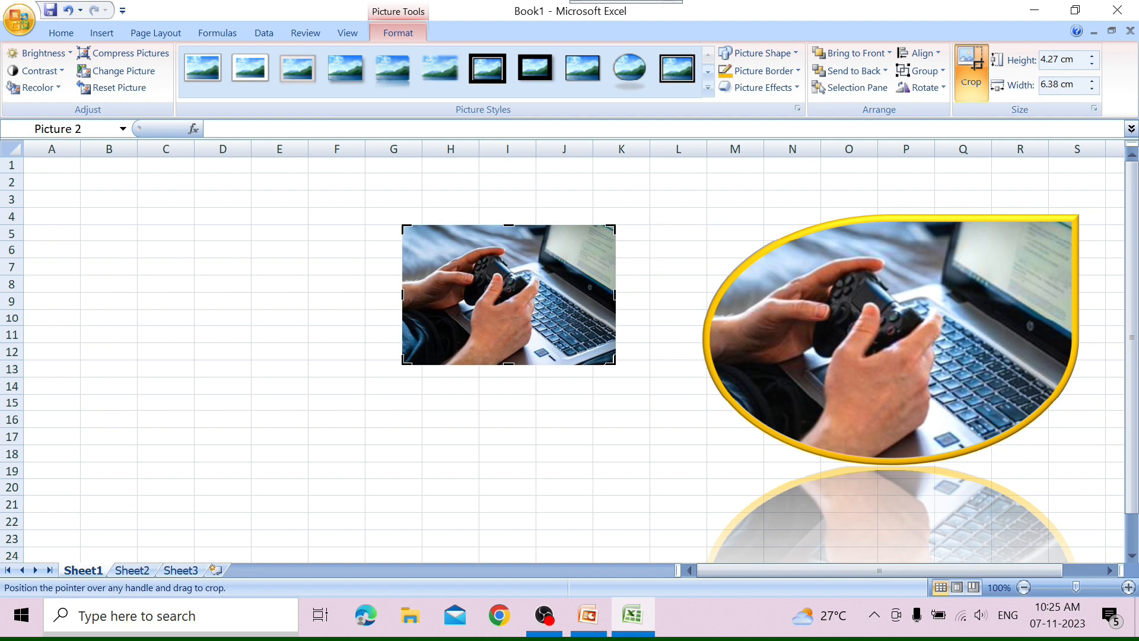
pyautogui.moveTo(615, 367); pyautogui.dragTo(534, 309)
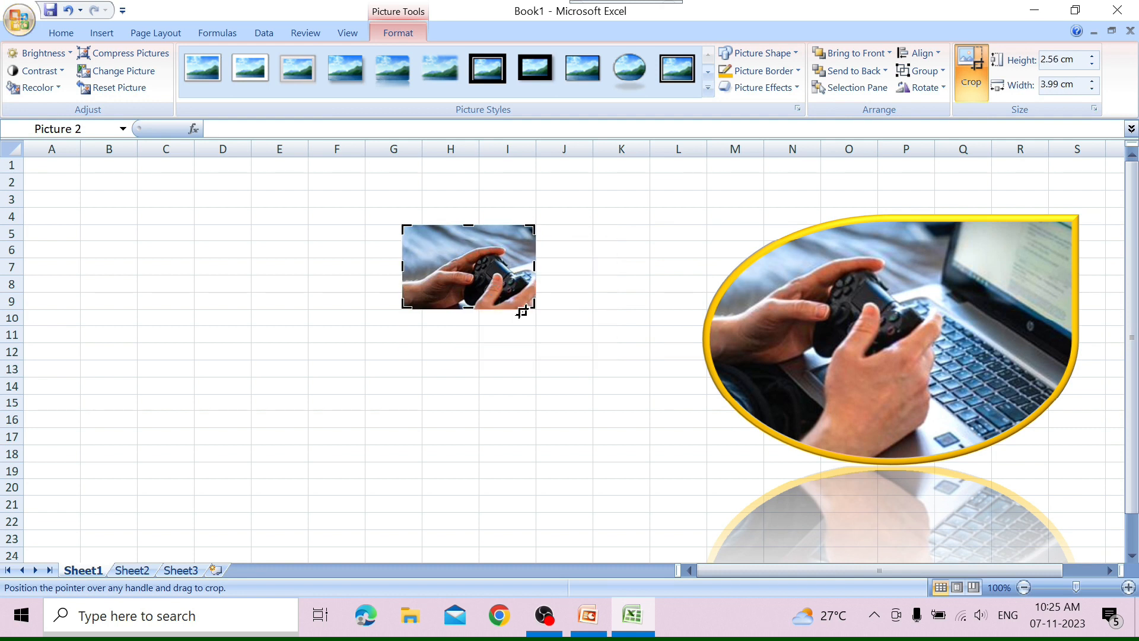
pyautogui.click(534, 365)
pyautogui.doubleClick(488, 267)
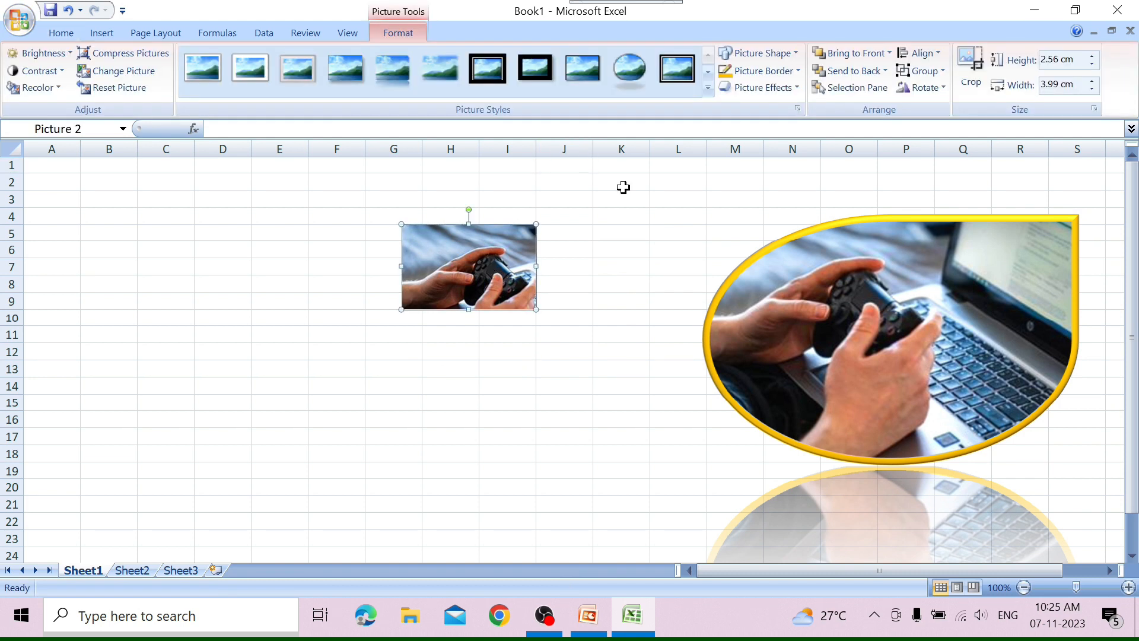
# Enlarge the cropped picture by increasing its height to 4.2 cm
pyautogui.click(1092, 56)
pyautogui.click(1092, 55)
pyautogui.click(1092, 56)
pyautogui.click(1092, 56)
pyautogui.click(1092, 56)
pyautogui.click(1091, 55)
pyautogui.click(1091, 55)
pyautogui.click(1092, 54)
pyautogui.click(1092, 54)
pyautogui.click(1092, 55)
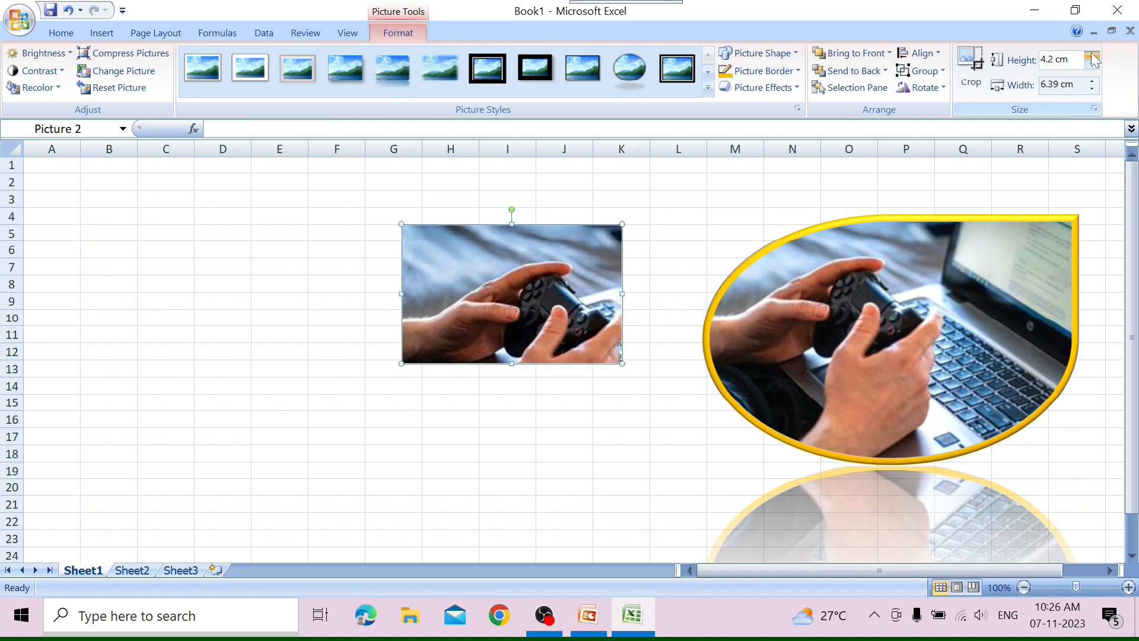
# Enlarge the cropped picture further by increasing its width to 7.4 cm
pyautogui.click(1094, 81)
pyautogui.click(1095, 80)
pyautogui.click(1095, 81)
pyautogui.click(1094, 81)
pyautogui.click(1095, 80)
pyautogui.click(1095, 81)
pyautogui.click(1094, 81)
pyautogui.click(1095, 81)
pyautogui.click(1095, 81)
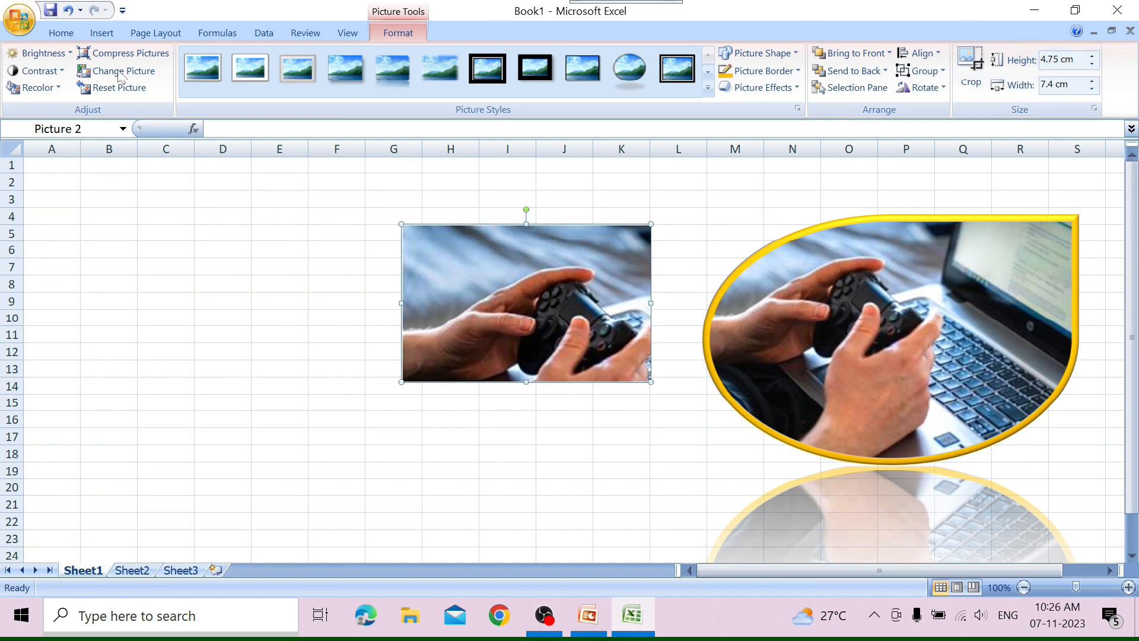
# Select cell B7 and search the clip art for "animal", including the additional images from Microsoft Office Online
pyautogui.click(102, 35)
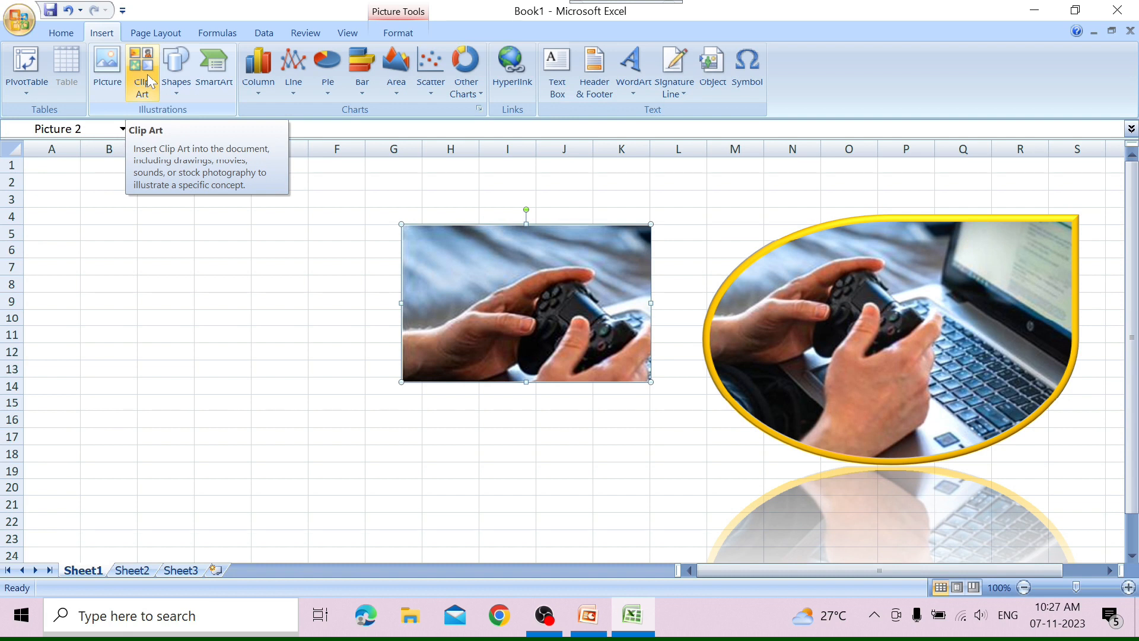
pyautogui.click(84, 268)
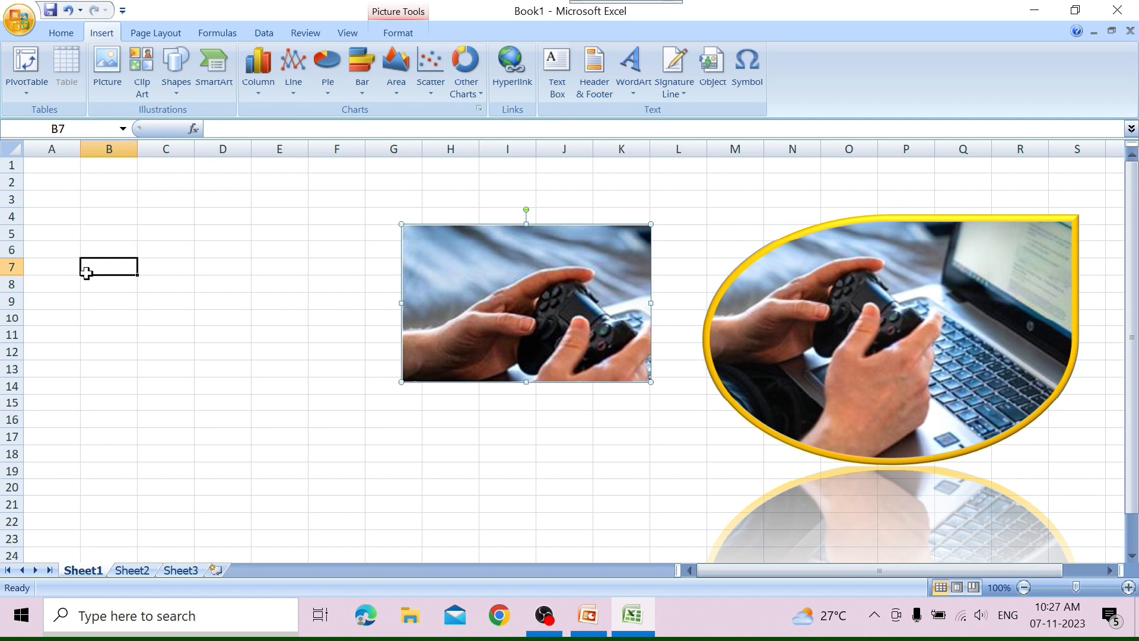
pyautogui.click(148, 71)
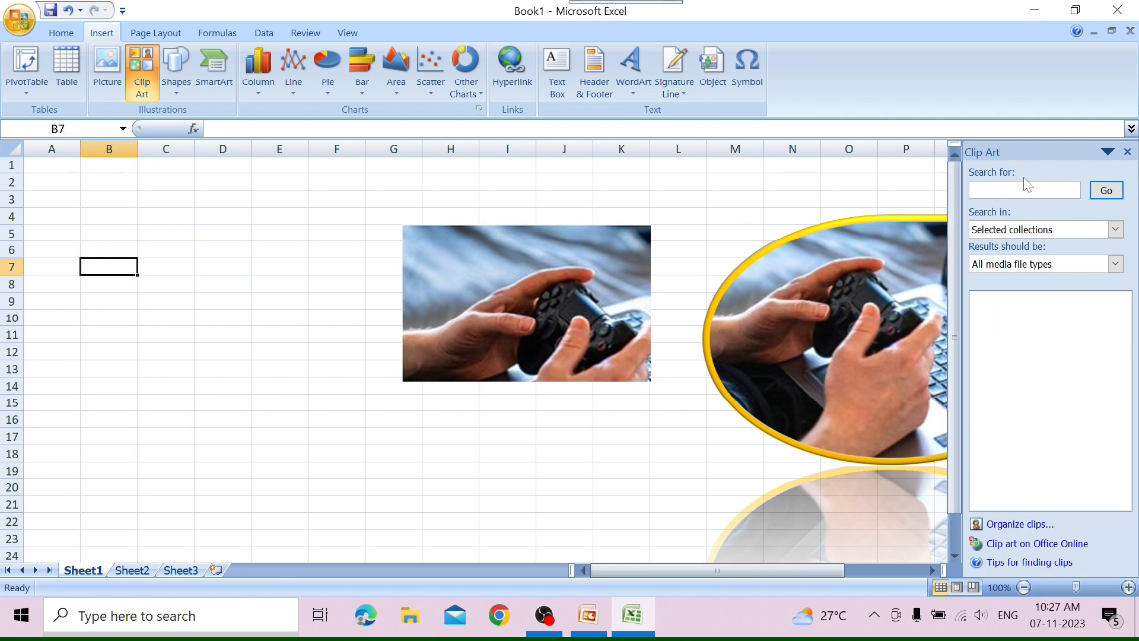
pyautogui.click(1010, 190)
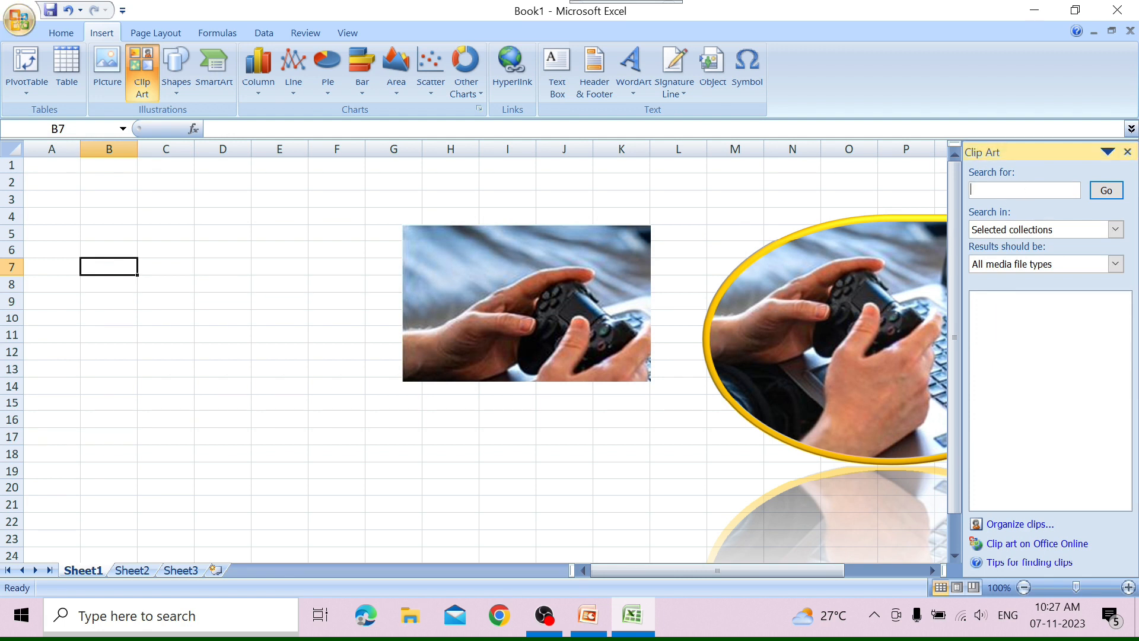
pyautogui.write('animal')
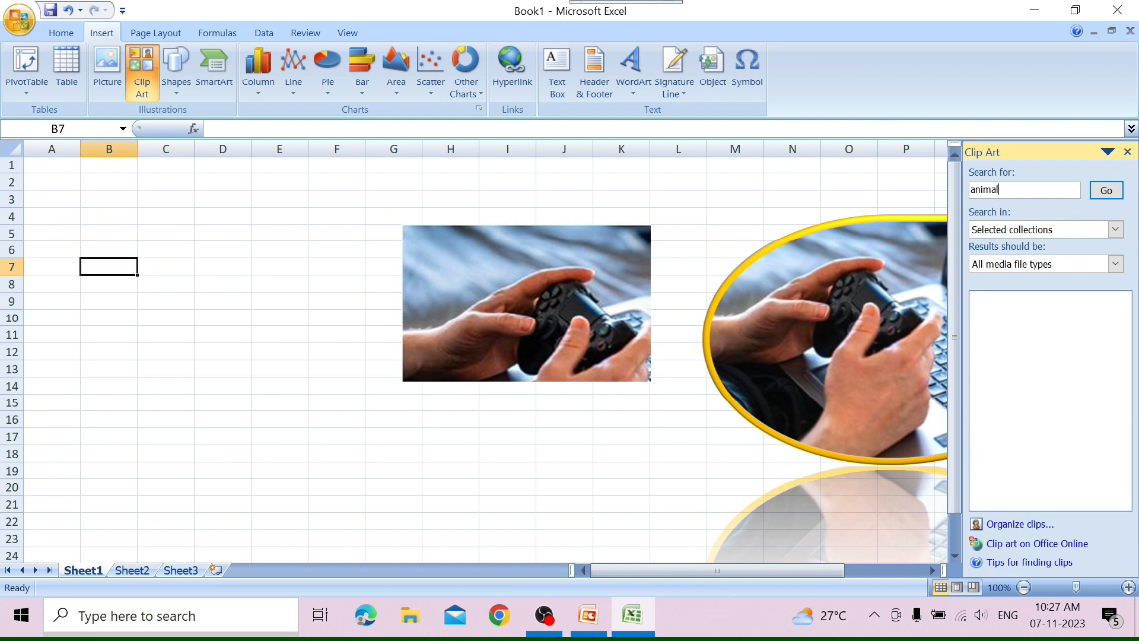
pyautogui.click(1109, 190)
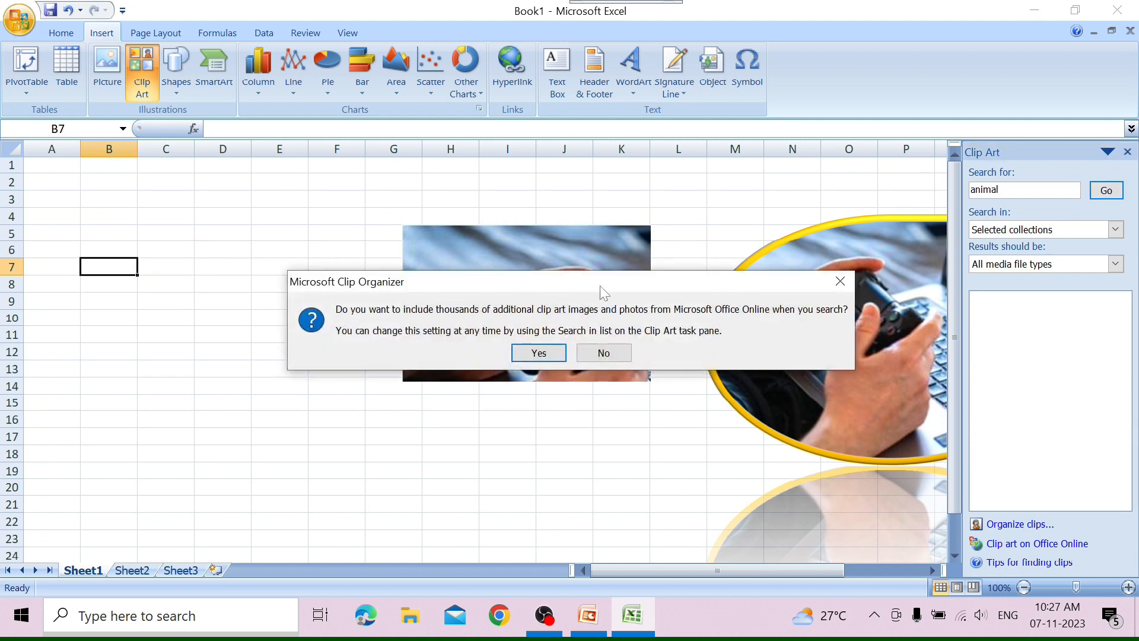
pyautogui.click(555, 360)
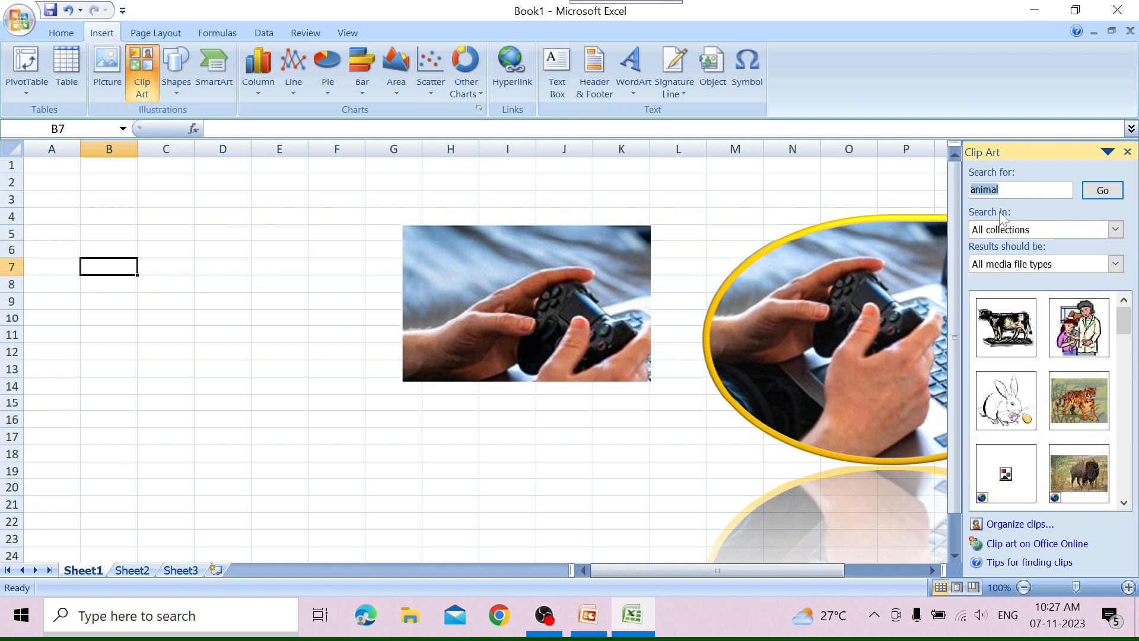
# Search all clip art without a keyword and insert the clip of the woman at a computer at cell B7
pyautogui.click(1014, 191)
pyautogui.press('BackSpace')
pyautogui.press('BackSpace')
pyautogui.press('BackSpace')
pyautogui.press('BackSpace')
pyautogui.press('BackSpace')
pyautogui.press('BackSpace')
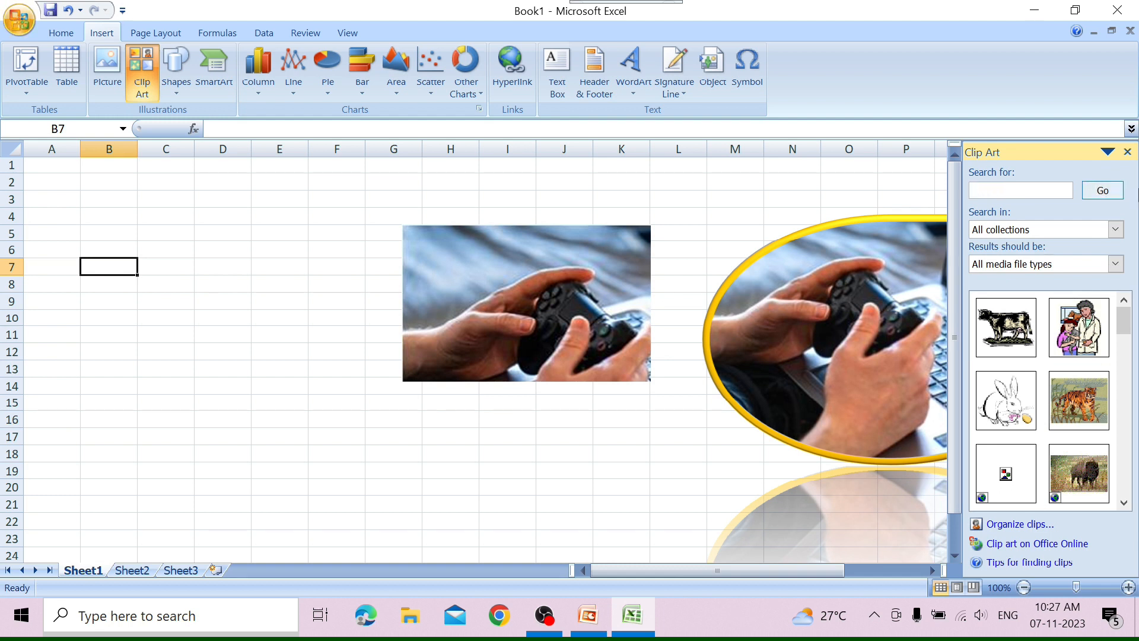
pyautogui.click(1107, 189)
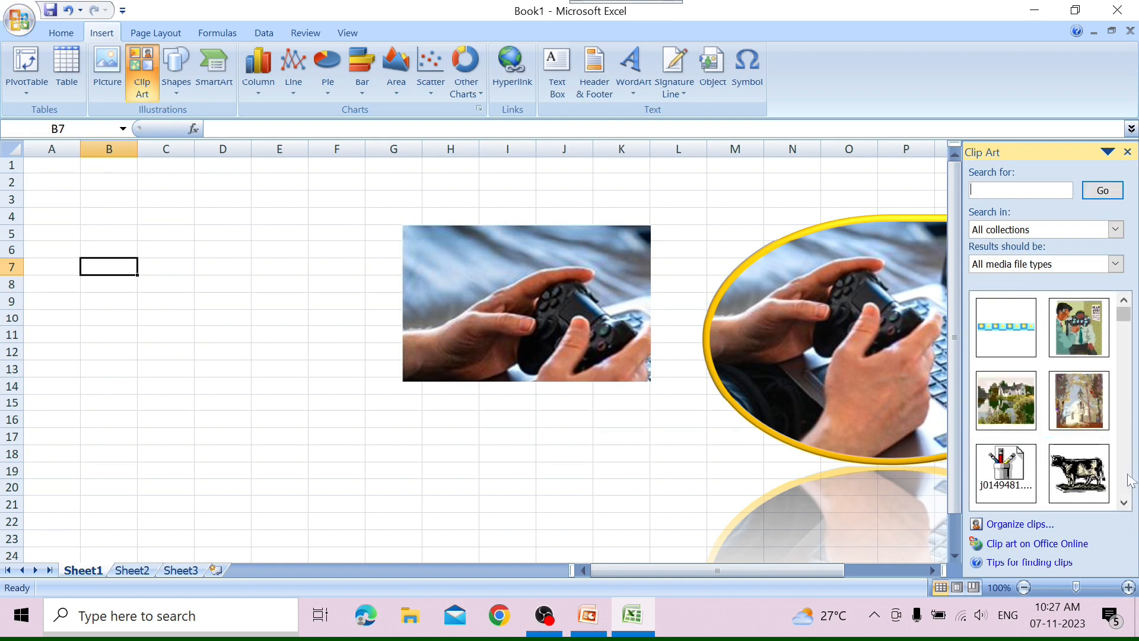
pyautogui.scroll(-6, 1127, 503)
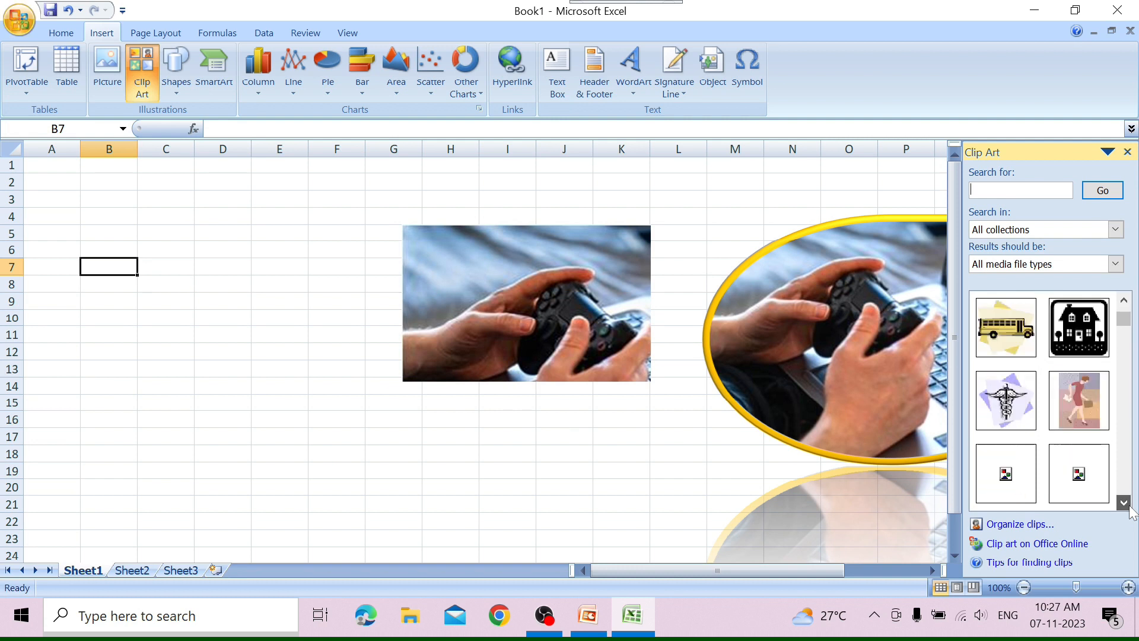
pyautogui.click(1080, 490)
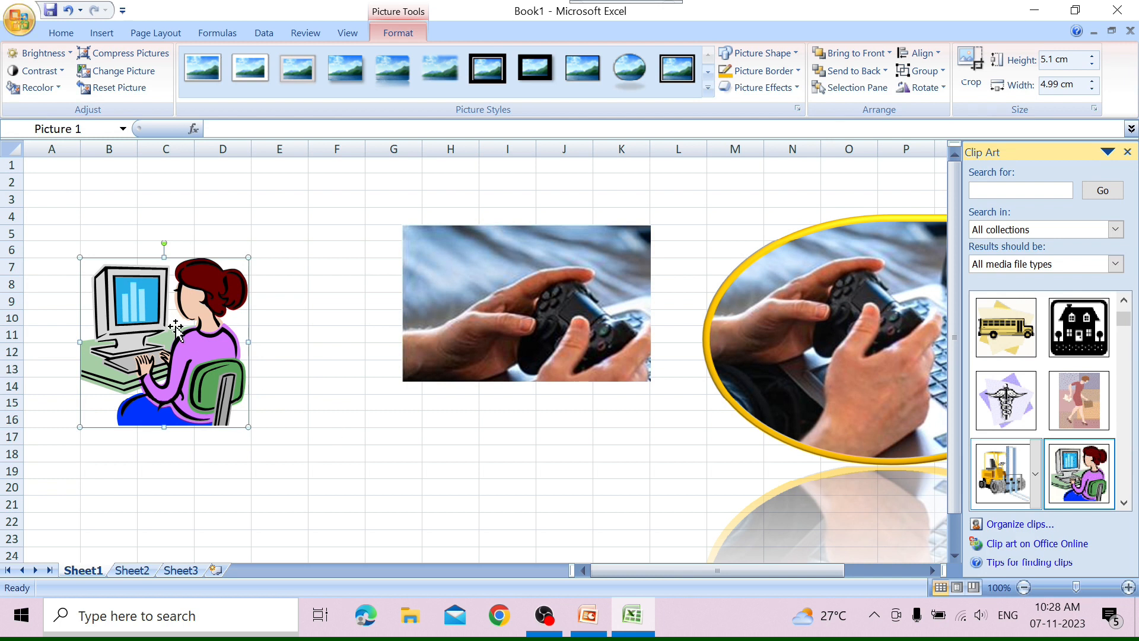
pyautogui.click(1127, 153)
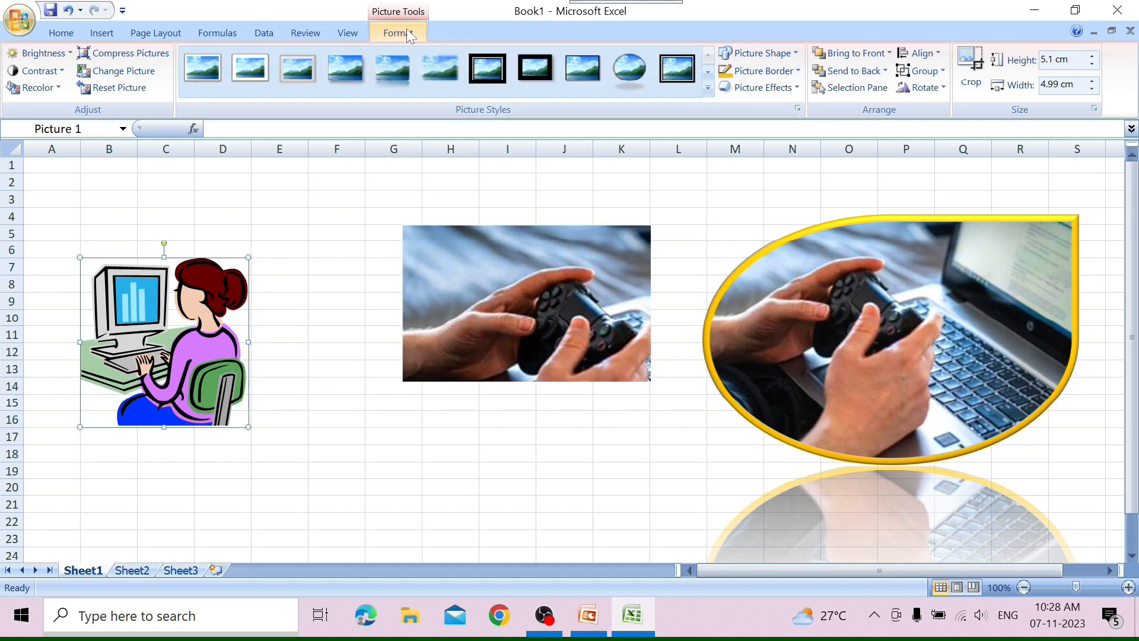
pyautogui.click(309, 189)
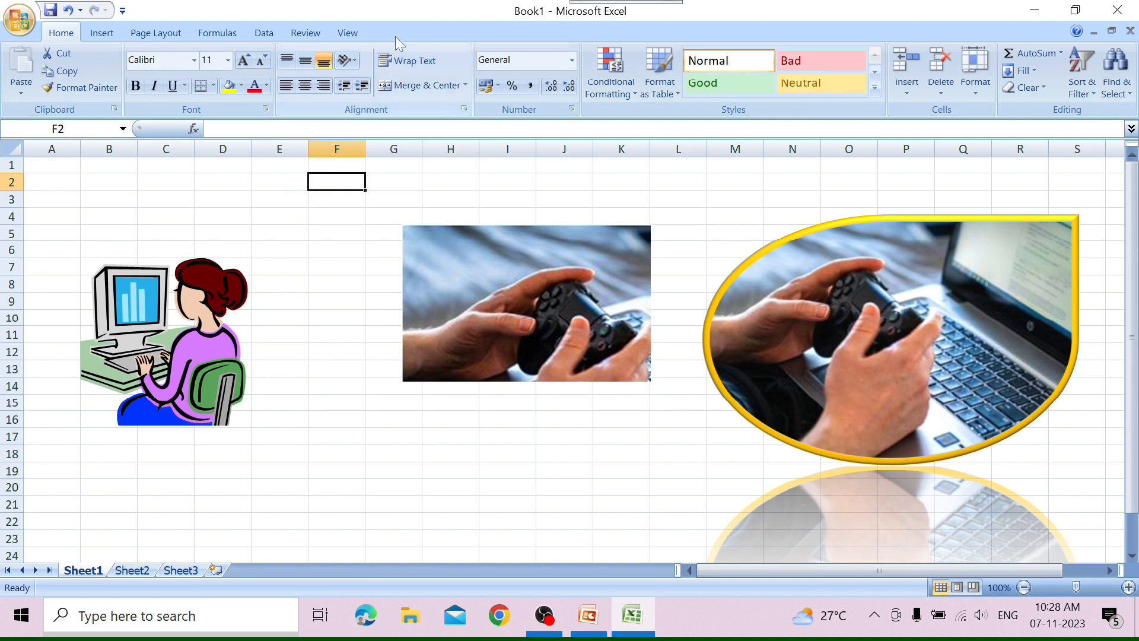
pyautogui.click(166, 369)
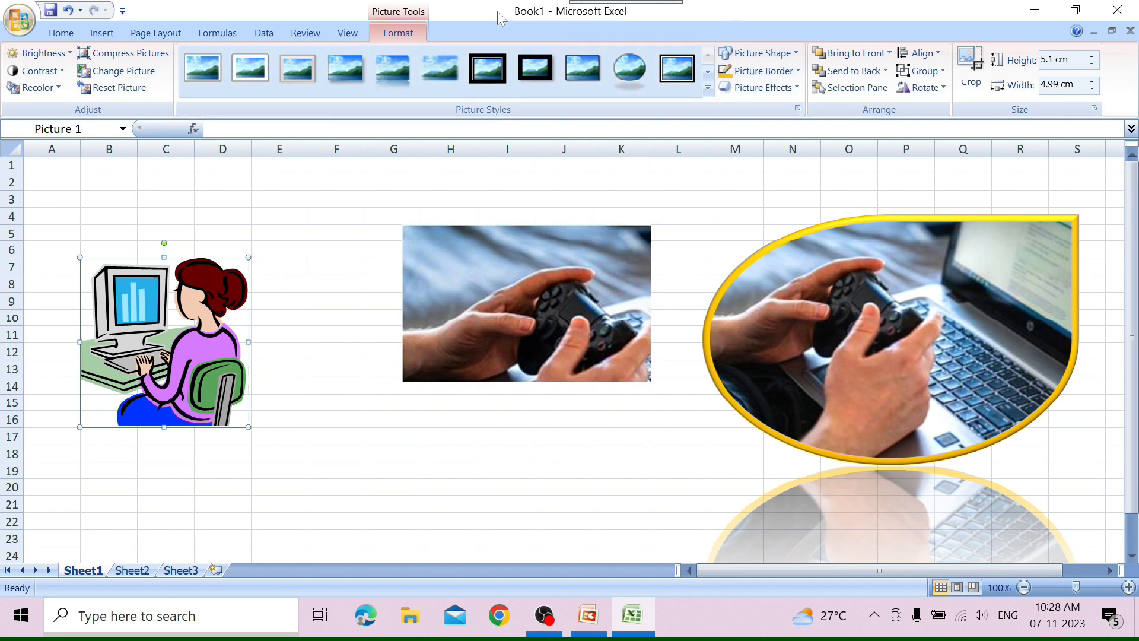
# Draw an open freeform scribble across columns E to H, between the clip art and the cropped picture
pyautogui.click(107, 33)
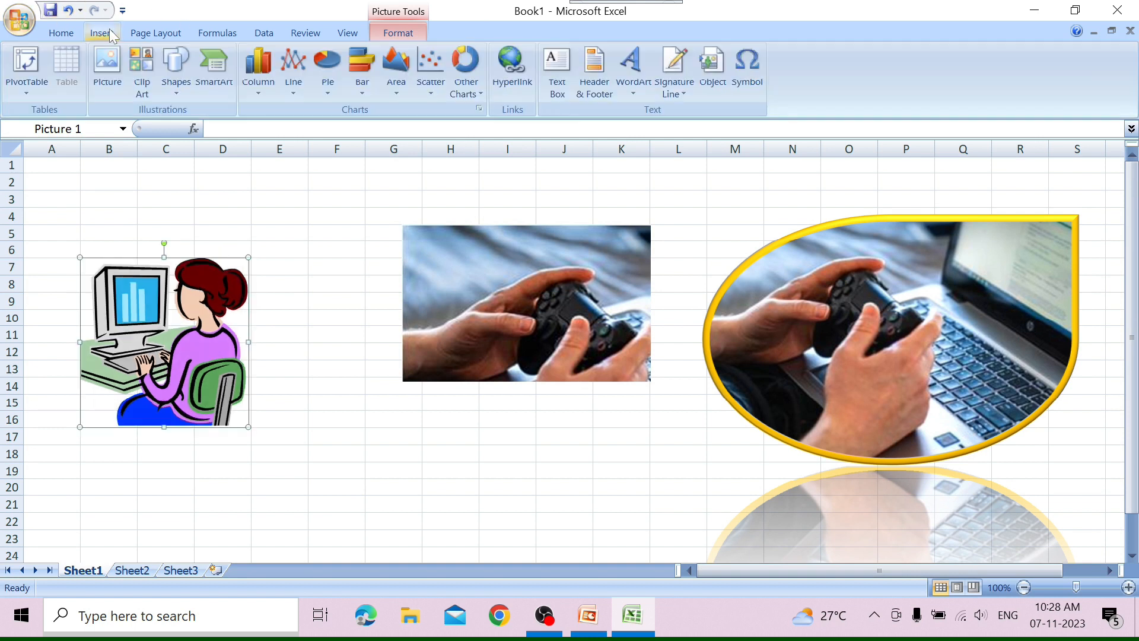
pyautogui.click(170, 90)
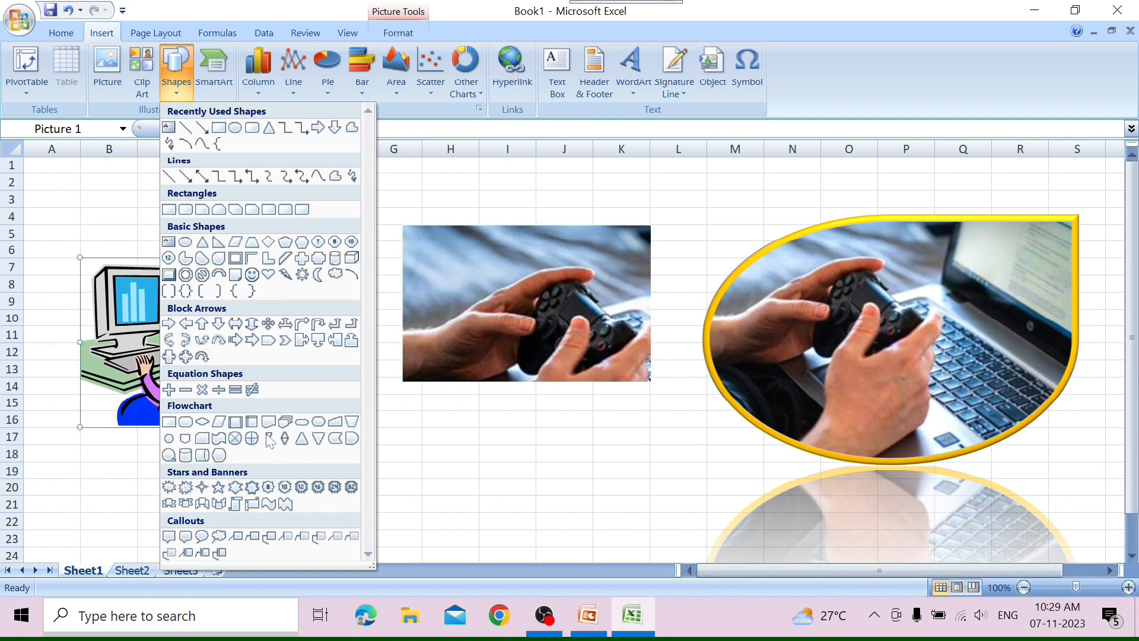
pyautogui.click(337, 175)
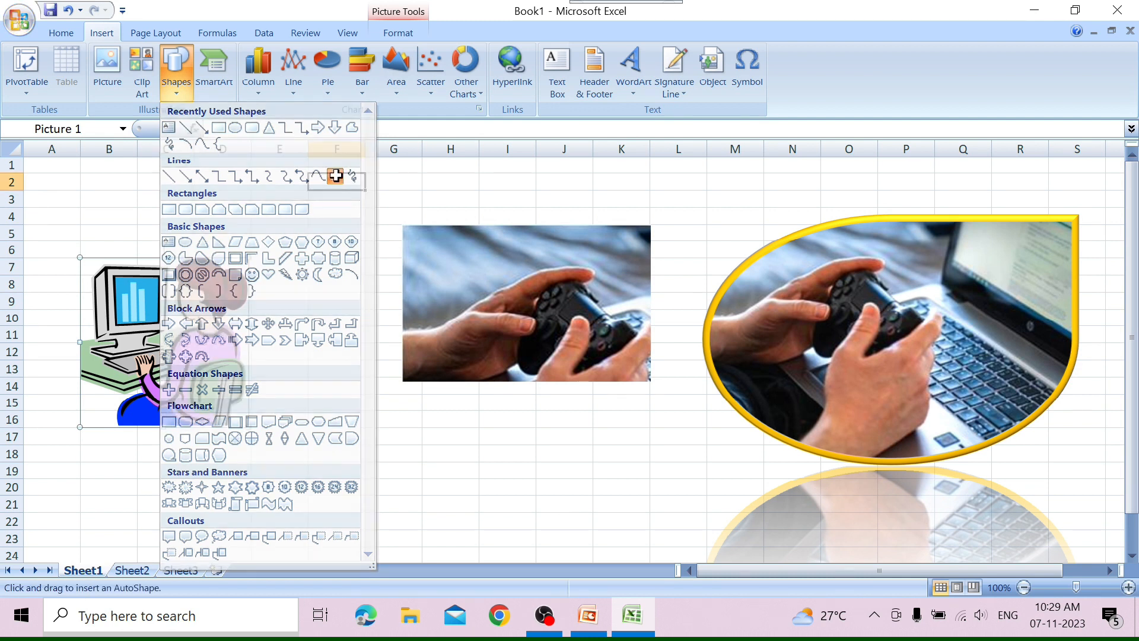
pyautogui.moveTo(329, 393)
pyautogui.mouseDown()
pyautogui.moveTo(378, 416)
pyautogui.moveTo(300, 522)
pyautogui.moveTo(302, 304)
pyautogui.moveTo(348, 381)
pyautogui.moveTo(437, 438)
pyautogui.moveTo(402, 516)
pyautogui.moveTo(313, 384)
pyautogui.moveTo(402, 405)
pyautogui.mouseUp()
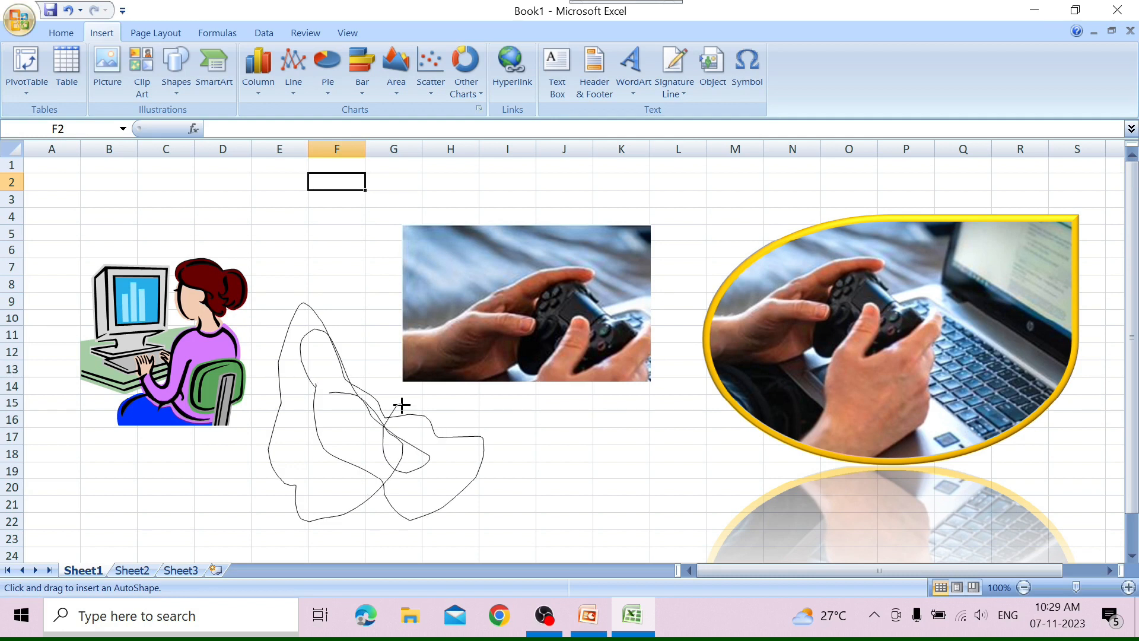
pyautogui.doubleClick(402, 406)
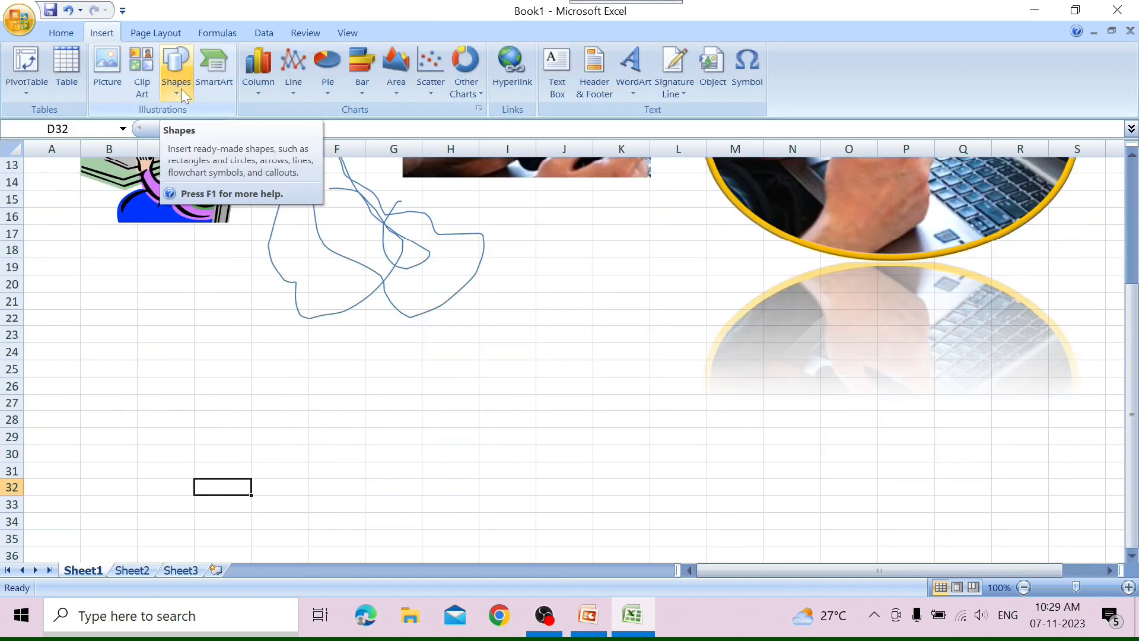
# Draw an isosceles triangle about 5.63 cm high and 11.85 cm wide in the empty area below the freeform scribble
pyautogui.click(181, 88)
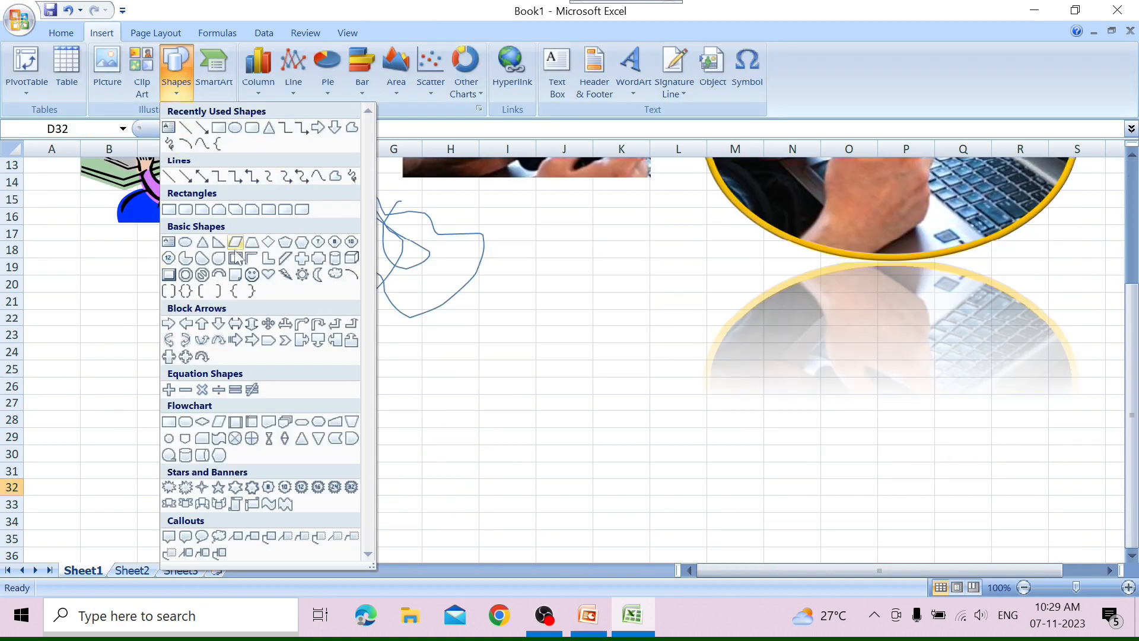
pyautogui.click(200, 243)
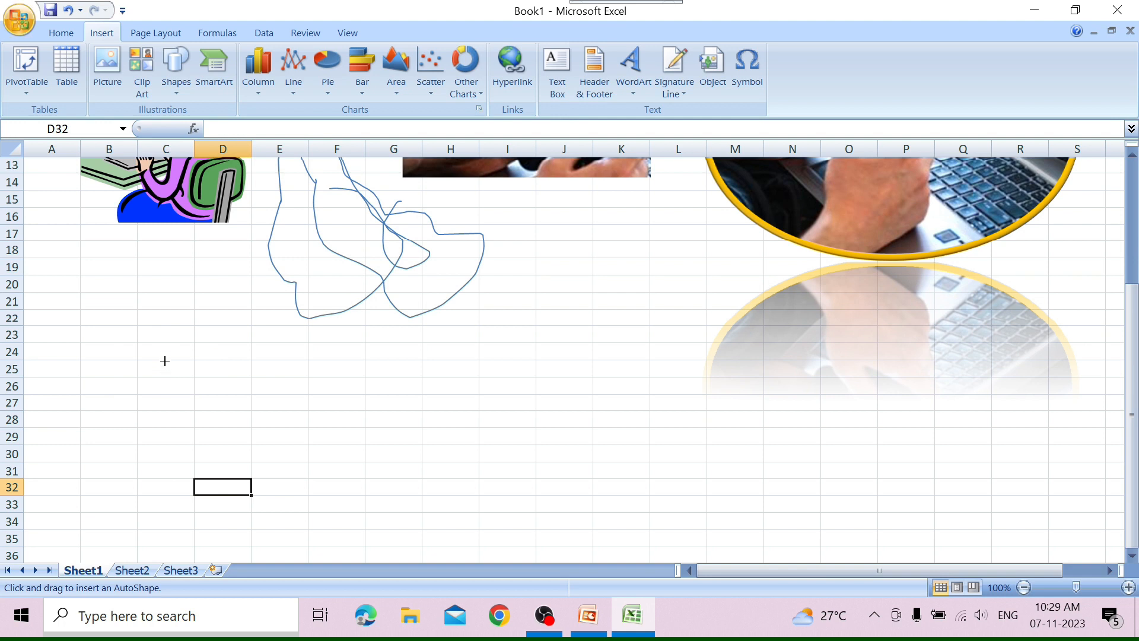
pyautogui.moveTo(193, 375); pyautogui.dragTo(587, 515)
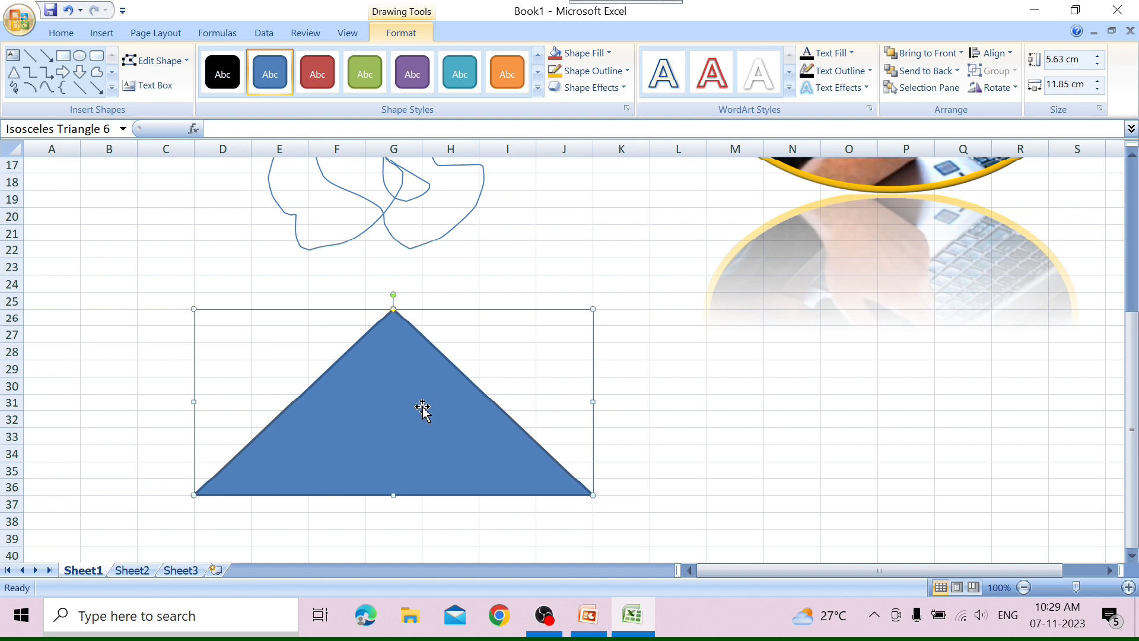
# Draw a horizontal line about 6.75 cm long right of the triangle and a down arrow about 1.91 by 1.69 cm in column B
pyautogui.click(82, 88)
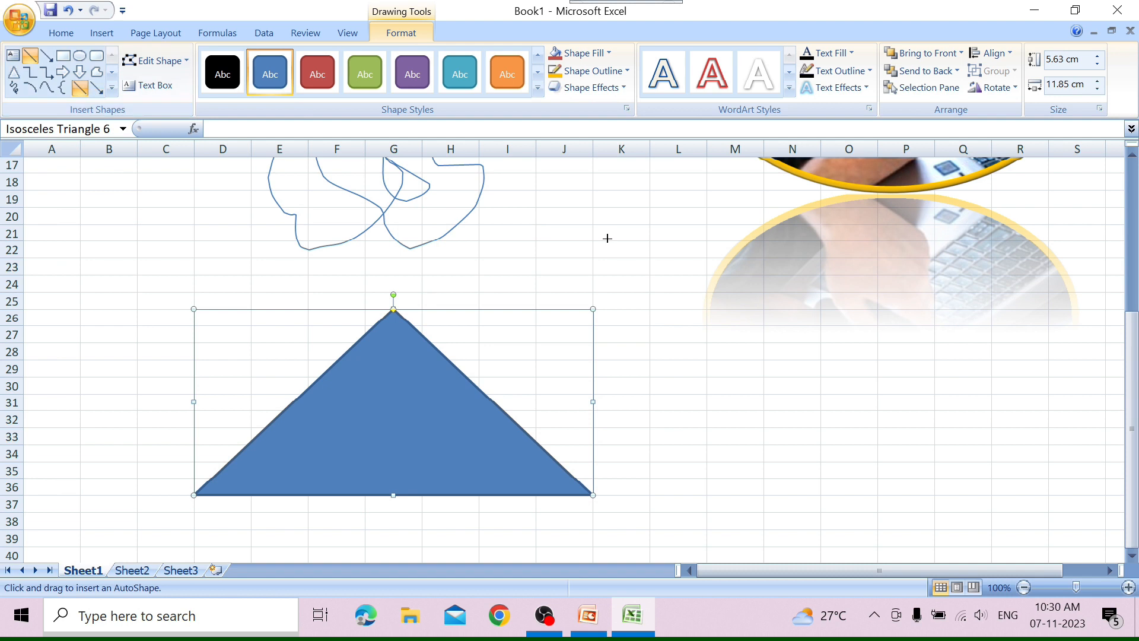
pyautogui.moveTo(651, 359); pyautogui.dragTo(878, 360)
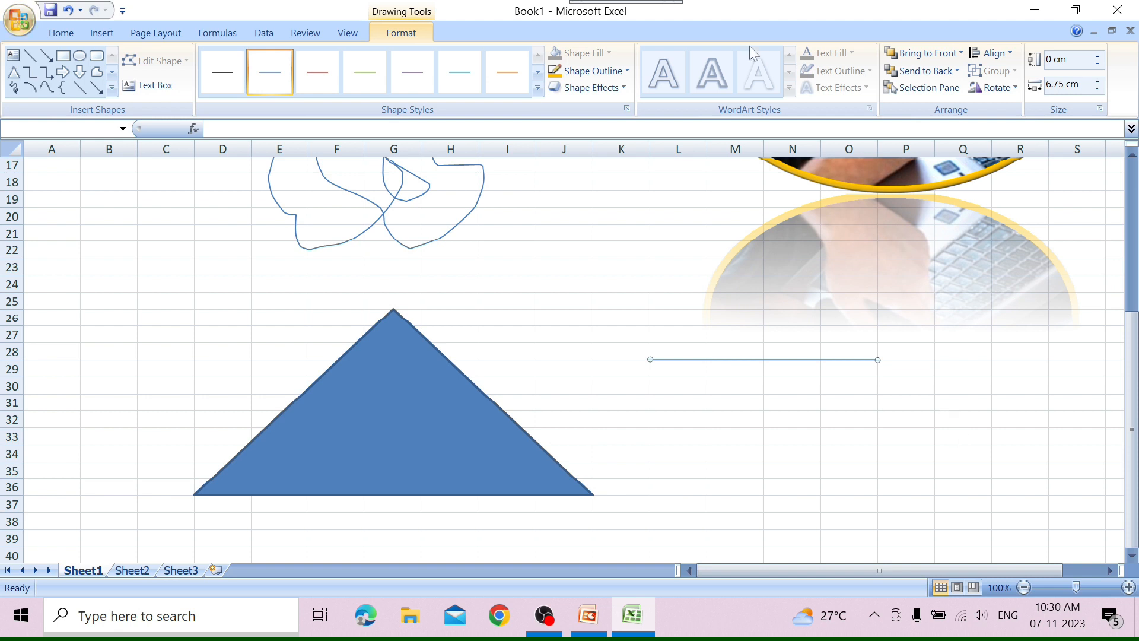
pyautogui.click(373, 421)
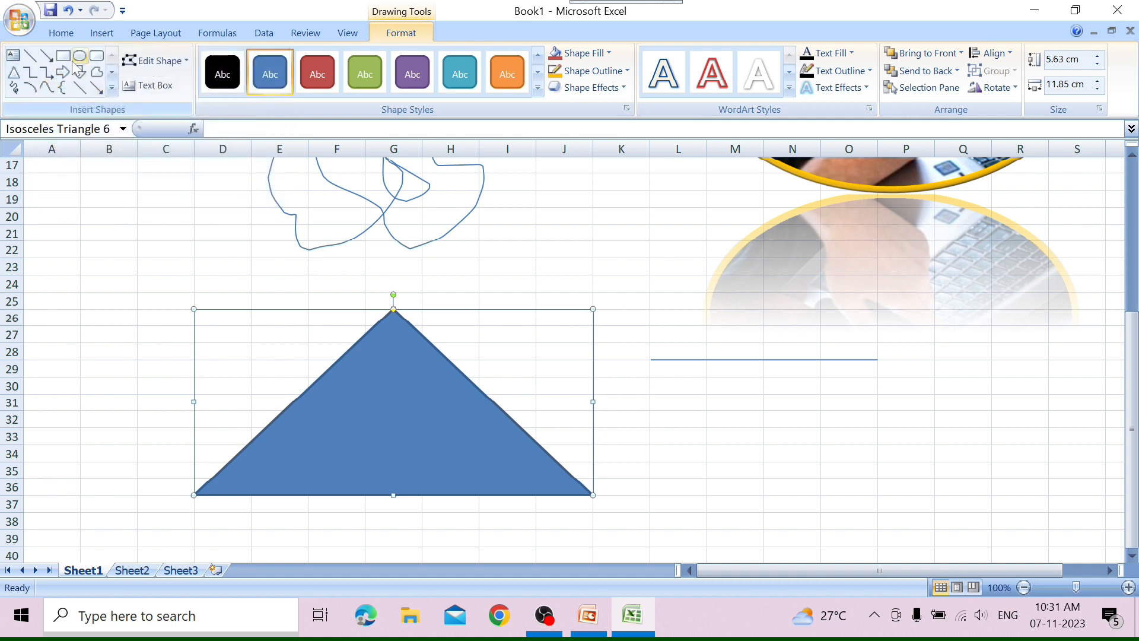
pyautogui.click(80, 72)
pyautogui.moveTo(100, 254)
pyautogui.mouseDown()
pyautogui.moveTo(127, 256)
pyautogui.moveTo(131, 316)
pyautogui.mouseUp()
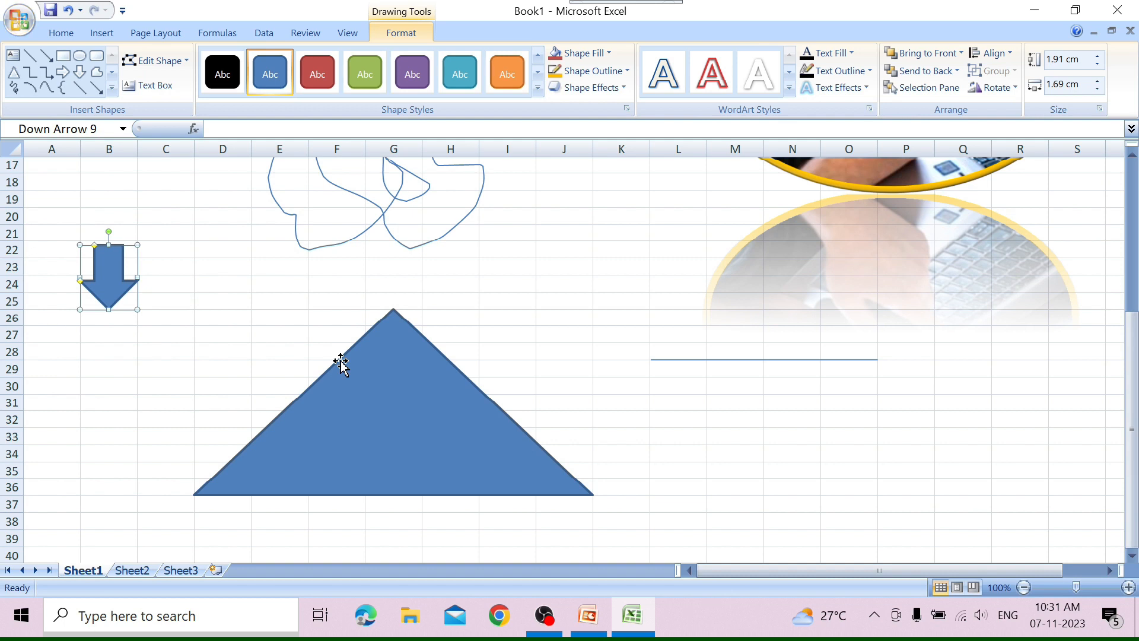
# Add the text "Ms Excel" inside the triangle
pyautogui.click(168, 81)
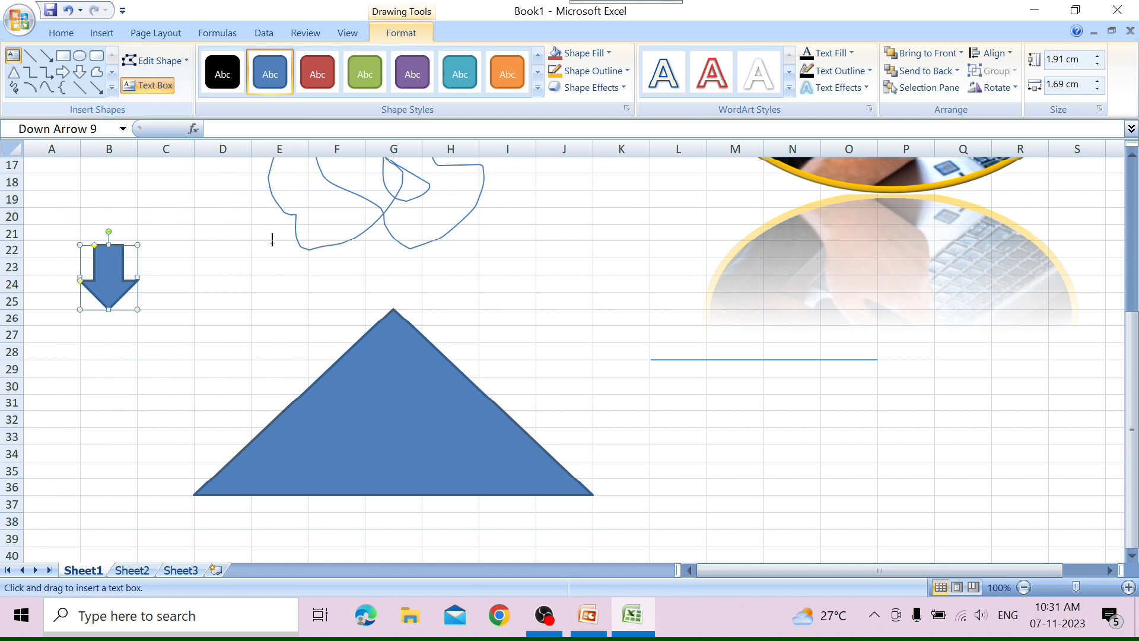
pyautogui.click(369, 361)
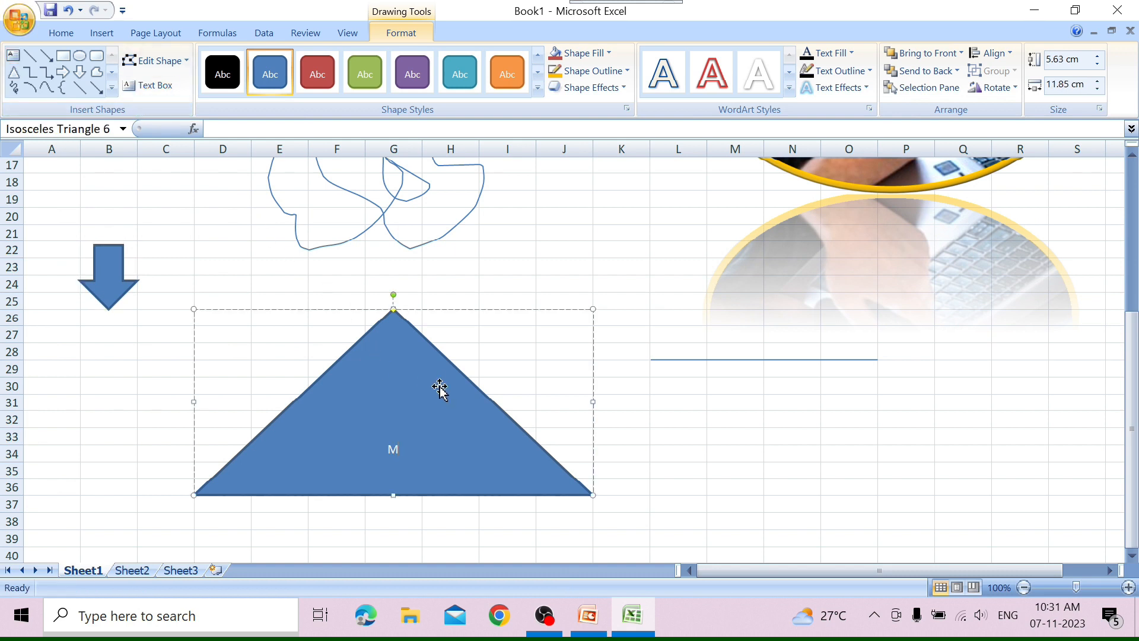
pyautogui.write('Ms Exce;l')
pyautogui.press('BackSpace')
pyautogui.press('BackSpace')
pyautogui.write('l')
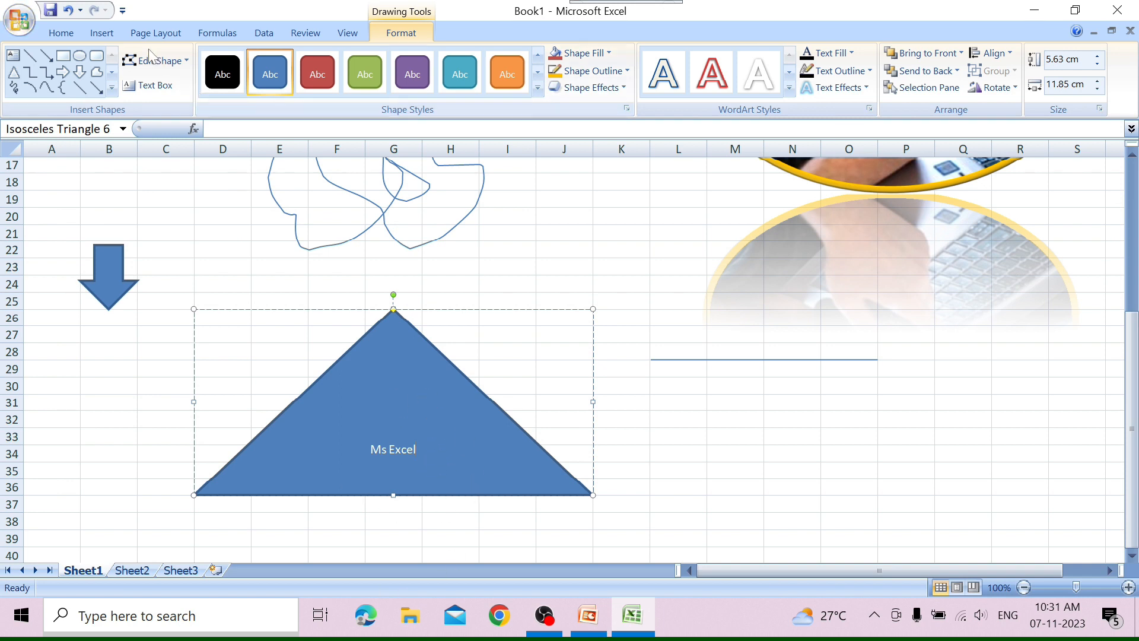
# Change the "Ms Excel" triangle into a pentagon block arrow and convert it to a freeform
pyautogui.click(187, 64)
pyautogui.moveTo(193, 84)
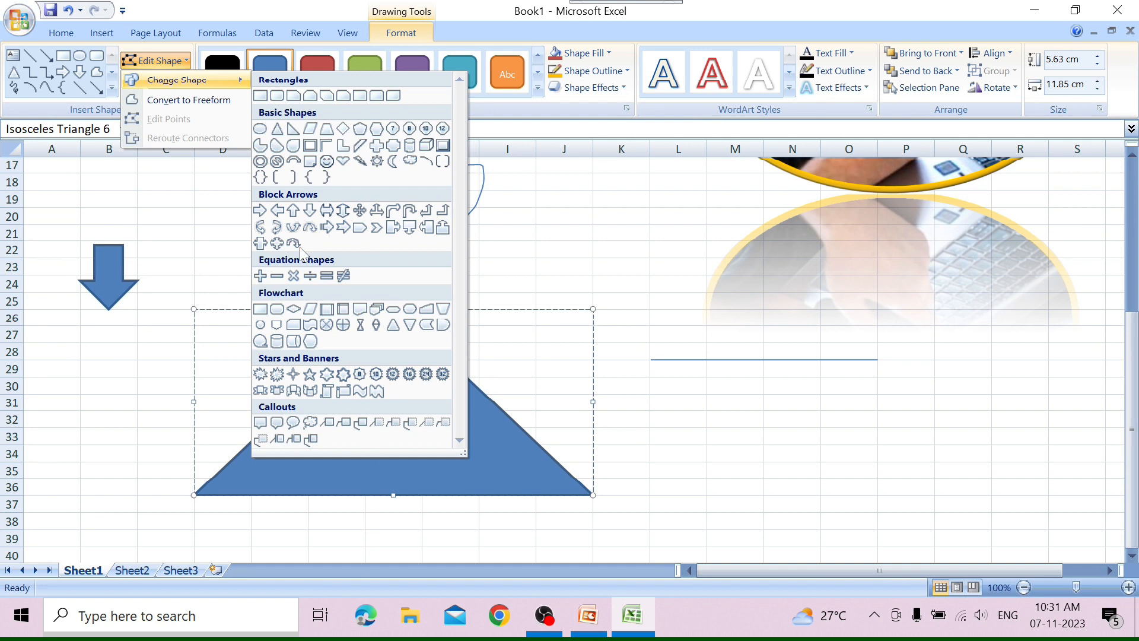
pyautogui.click(360, 228)
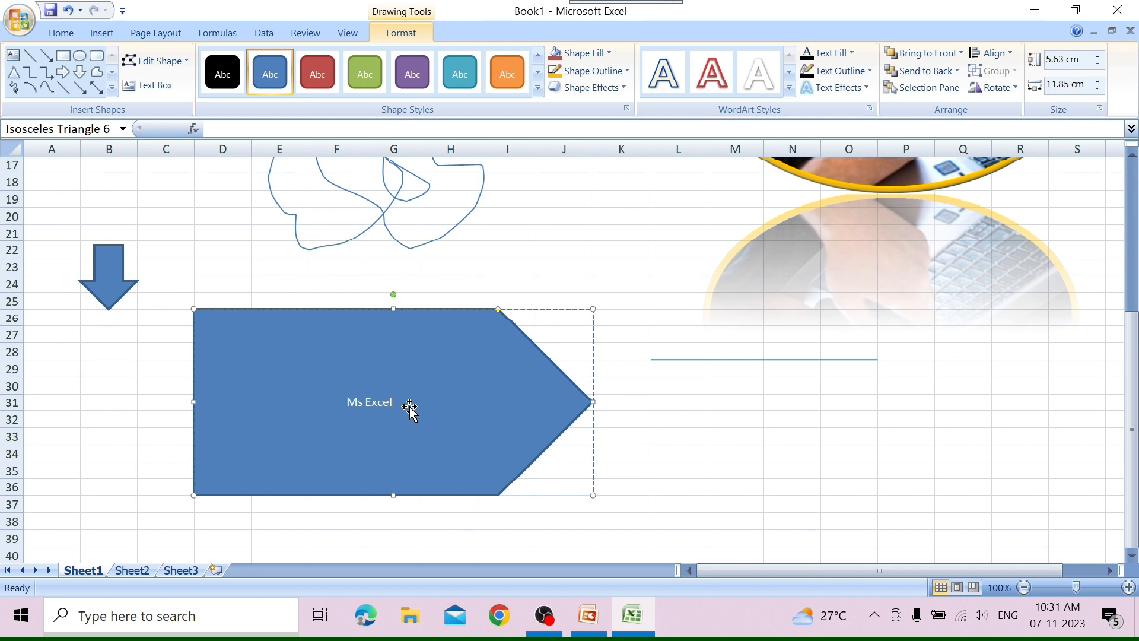
pyautogui.click(183, 58)
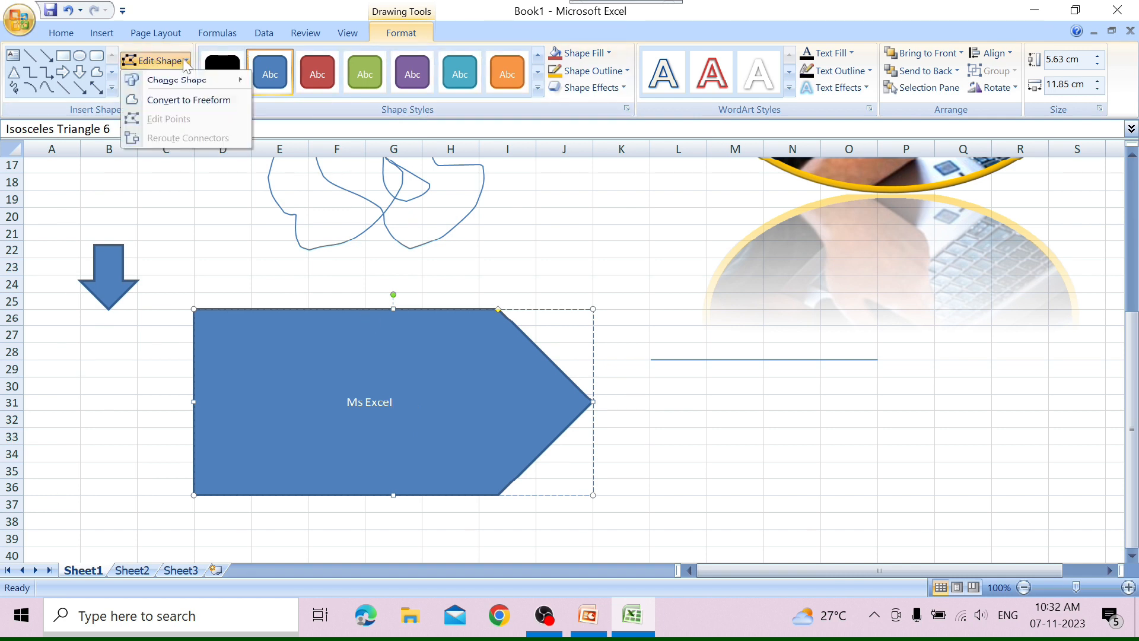
pyautogui.click(191, 99)
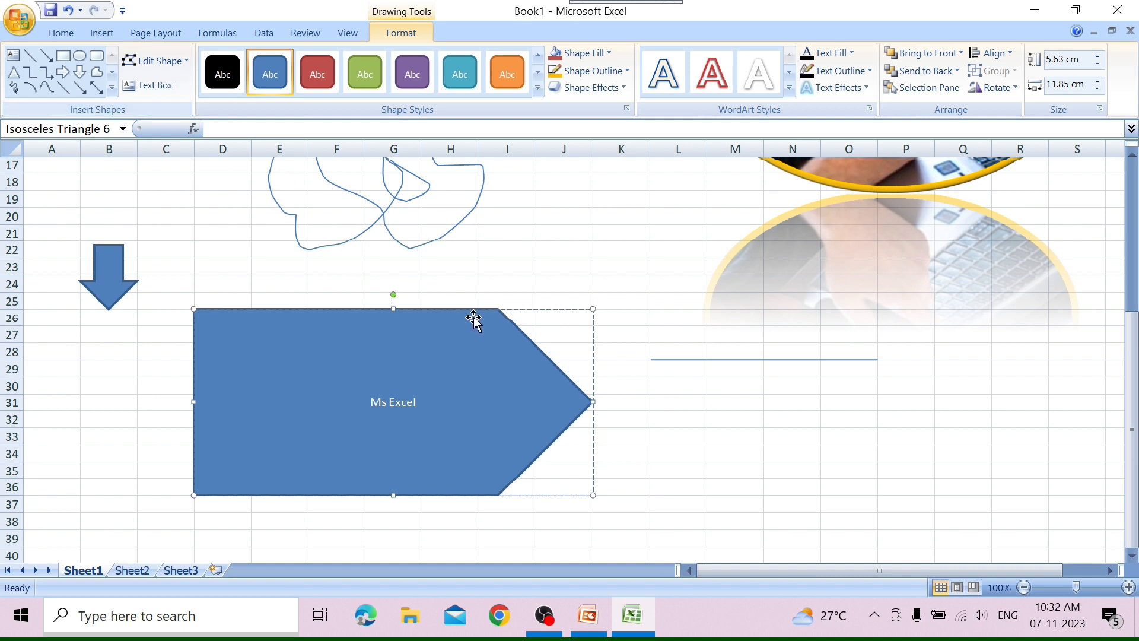
# Try reshaping the "Ms Excel" pentagon by moving its edit points at the tip and upper corner, and undo the point changes
pyautogui.click(155, 61)
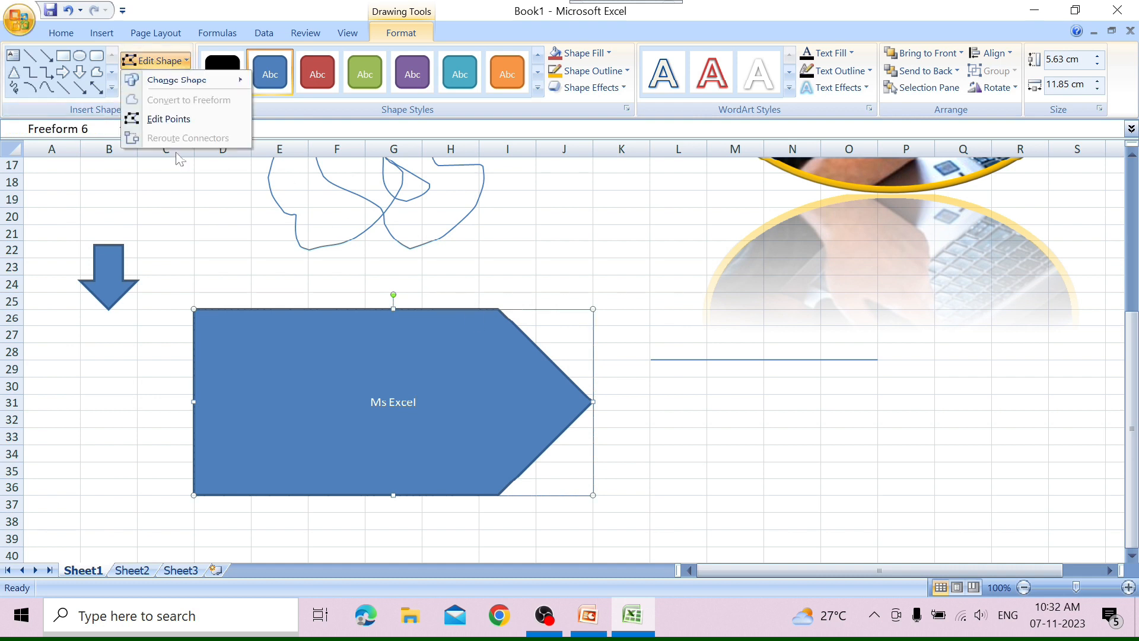
pyautogui.click(171, 121)
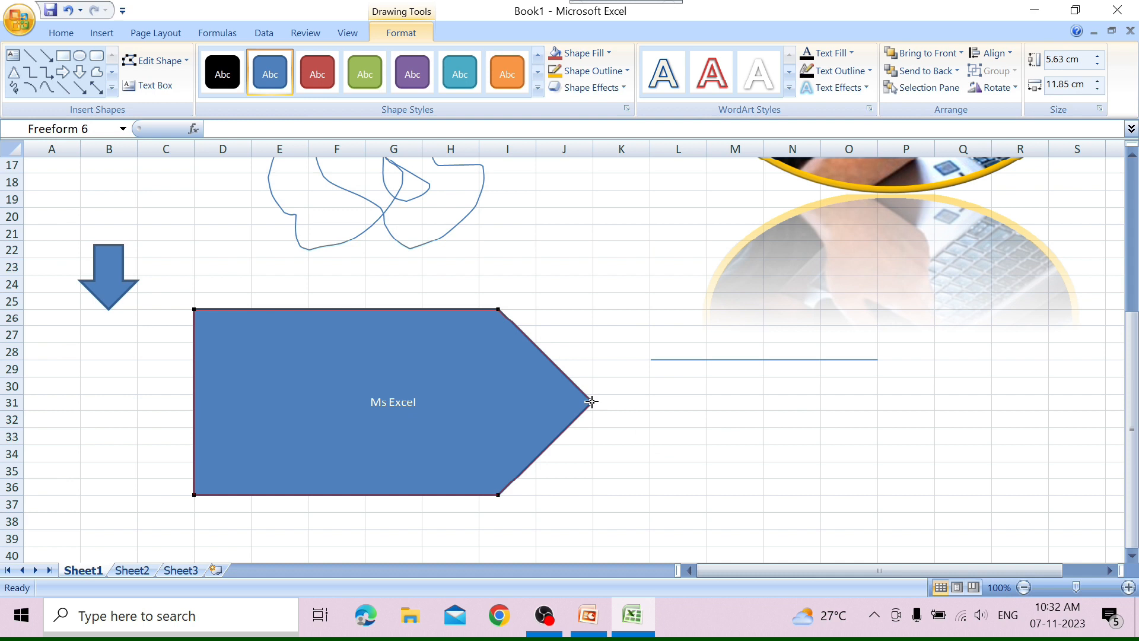
pyautogui.moveTo(553, 397); pyautogui.dragTo(512, 393)
pyautogui.moveTo(438, 402); pyautogui.dragTo(438, 403)
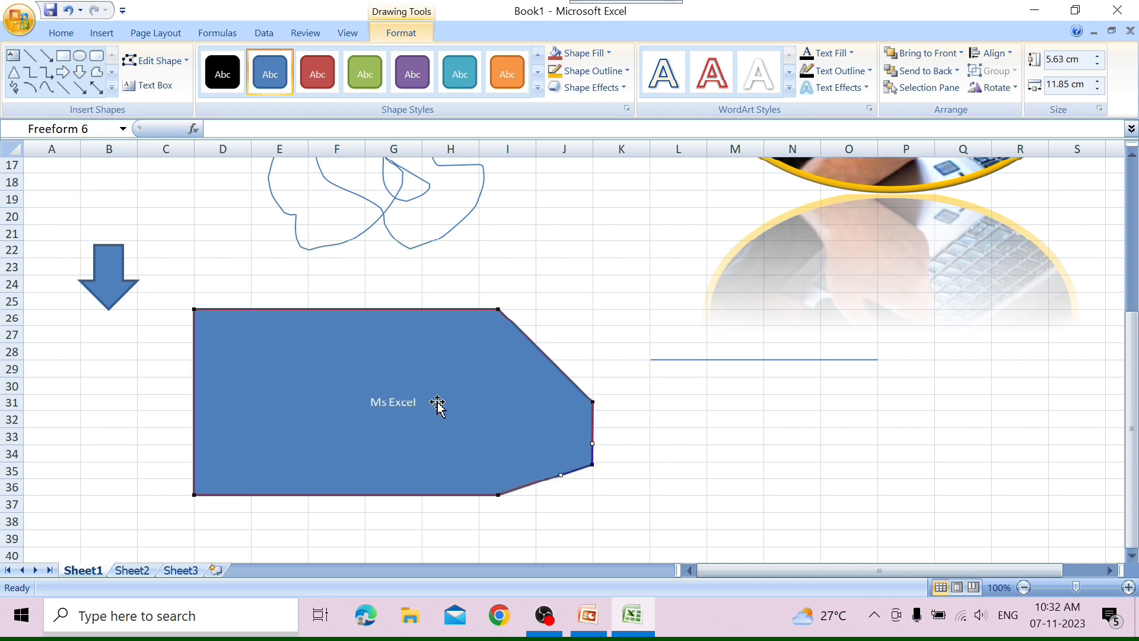
pyautogui.moveTo(502, 307); pyautogui.dragTo(562, 296)
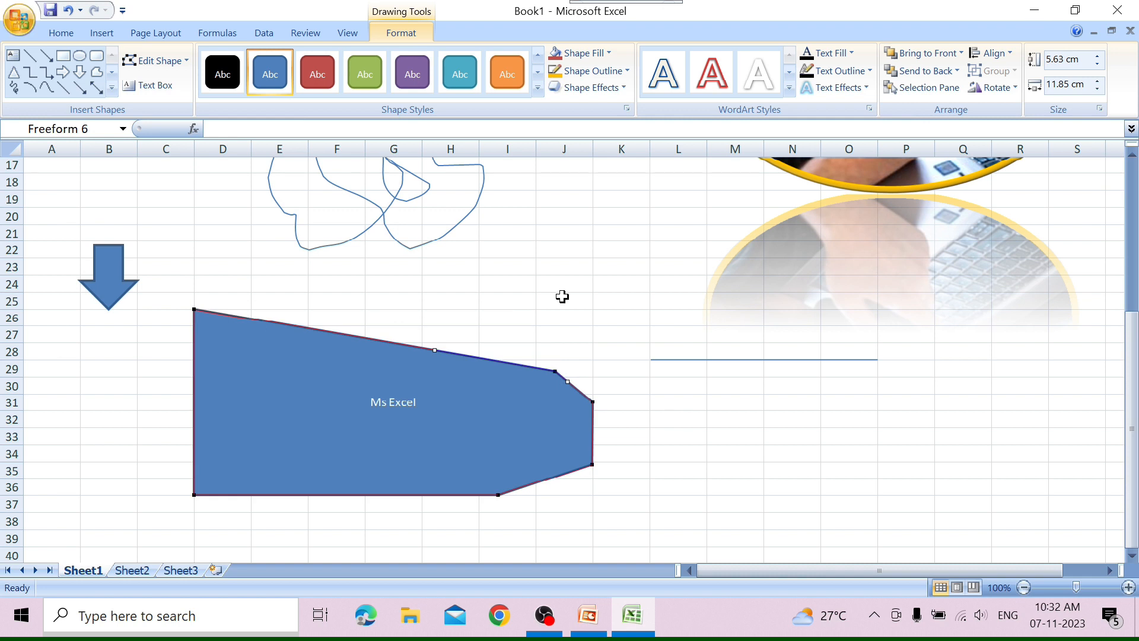
pyautogui.hotkey('ctrl', 'z')
pyautogui.hotkey('ctrl', 'z')
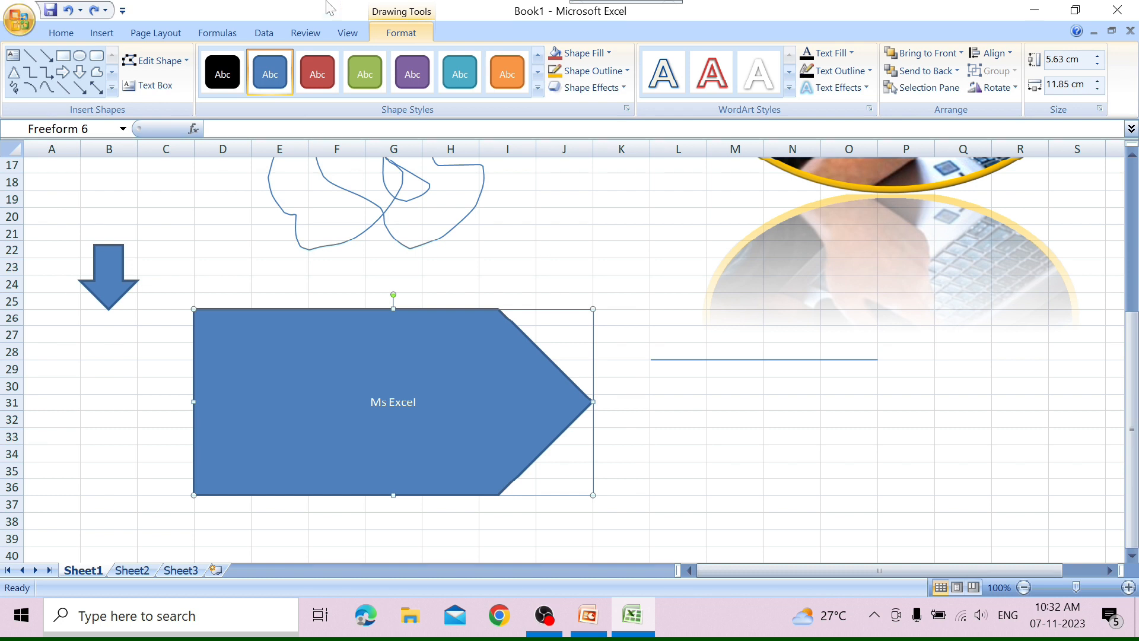
pyautogui.click(185, 61)
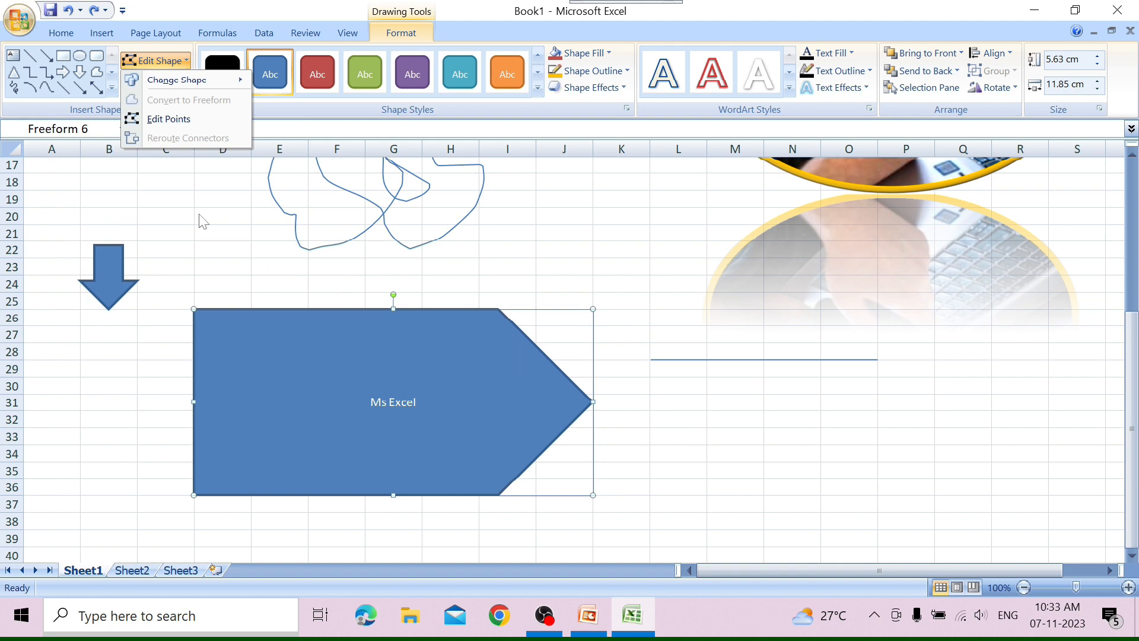
pyautogui.click(219, 185)
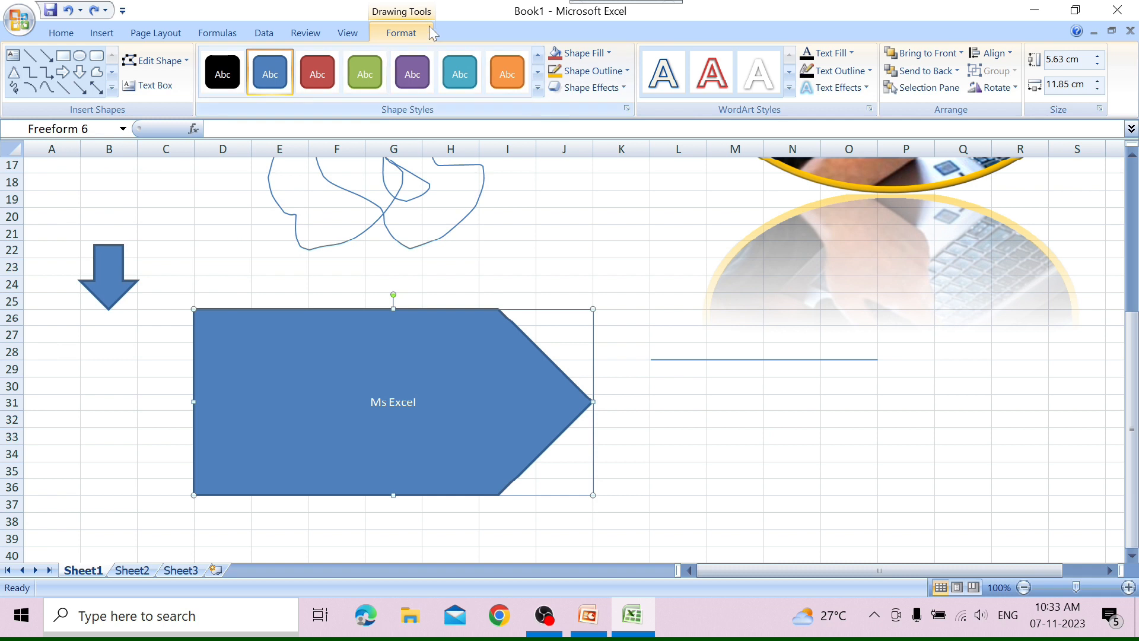
# Apply the glossy orange shape style from the gallery's last row to the pentagon and set its fill to standard light green
pyautogui.click(542, 88)
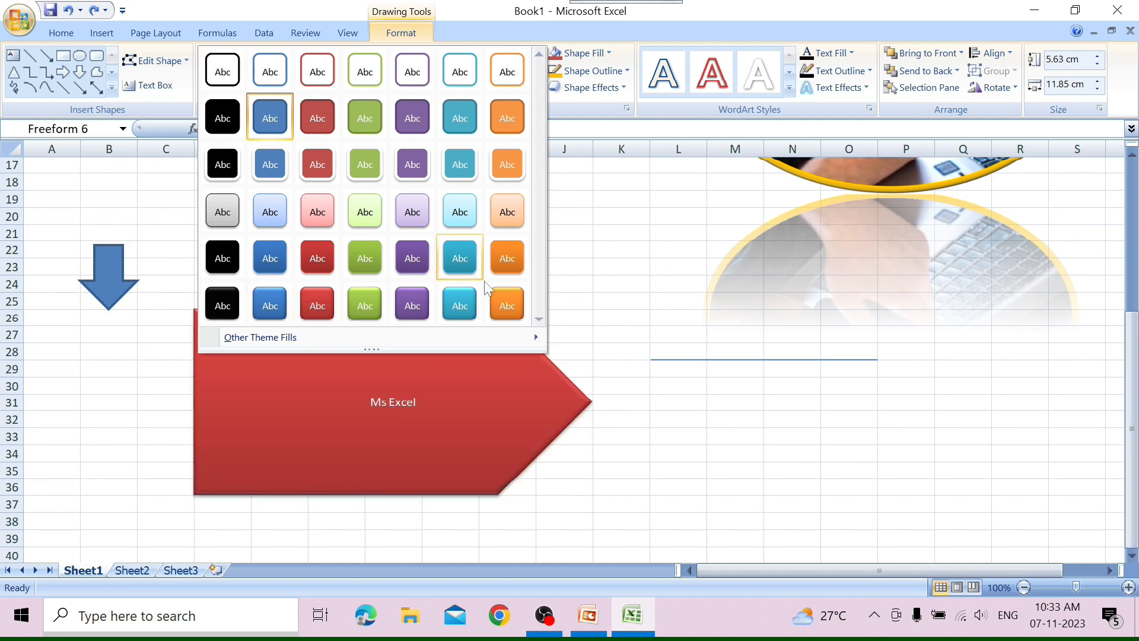
pyautogui.click(509, 307)
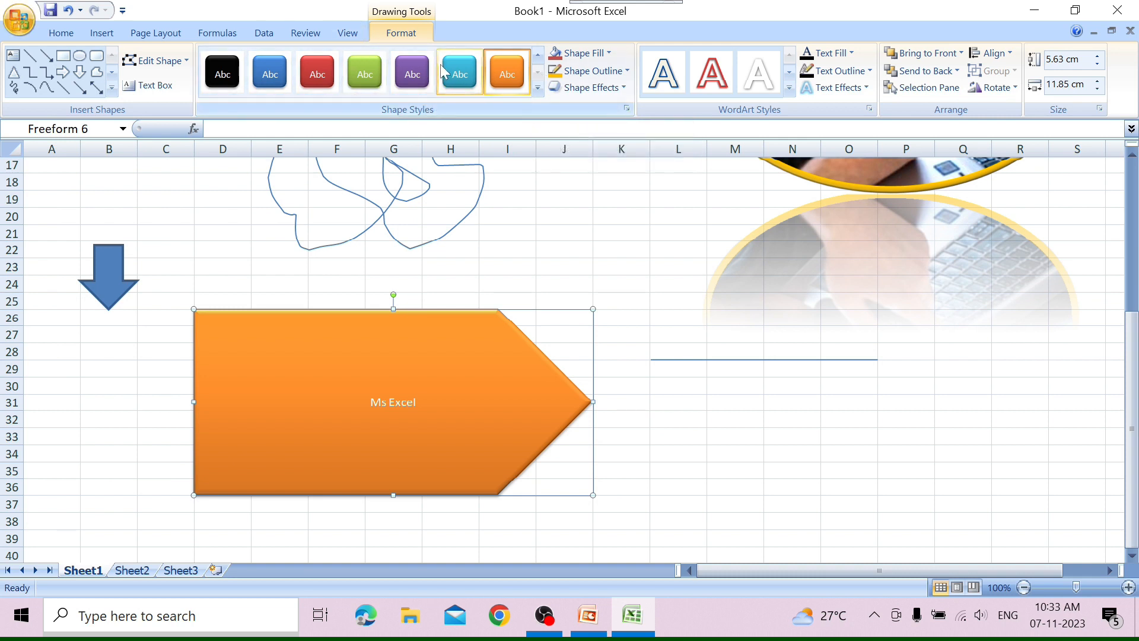
pyautogui.click(610, 53)
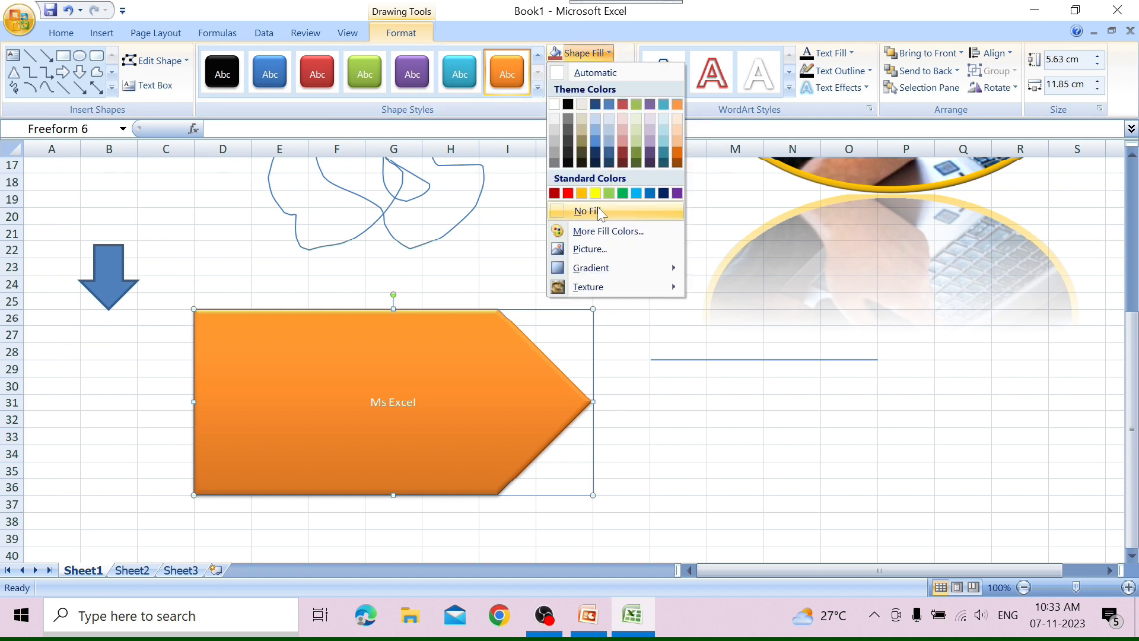
pyautogui.click(614, 188)
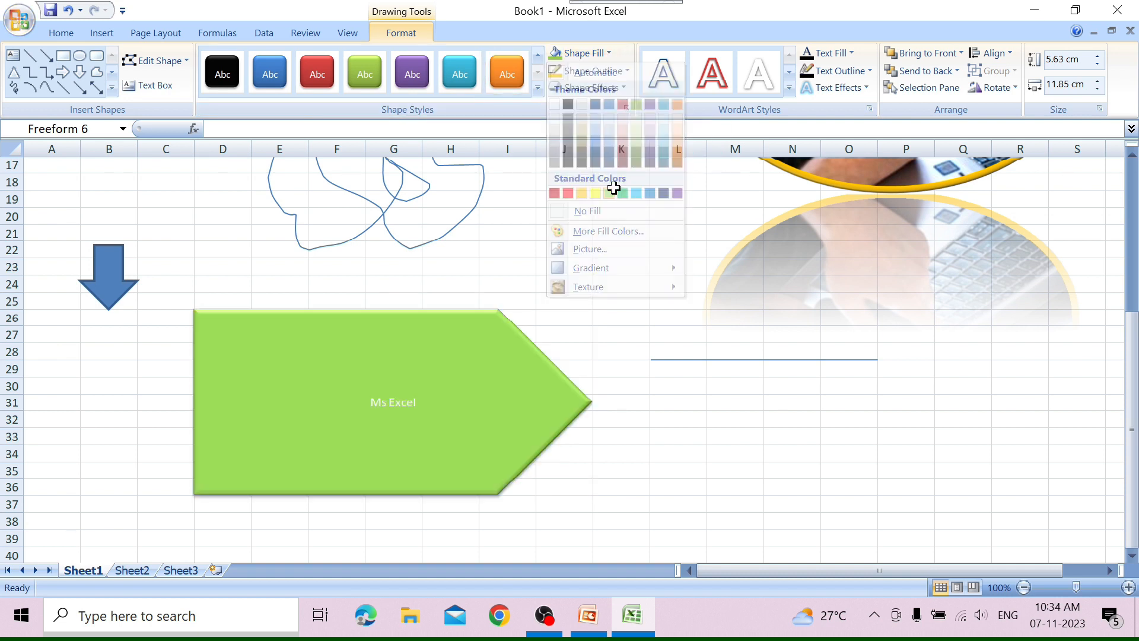
pyautogui.click(610, 53)
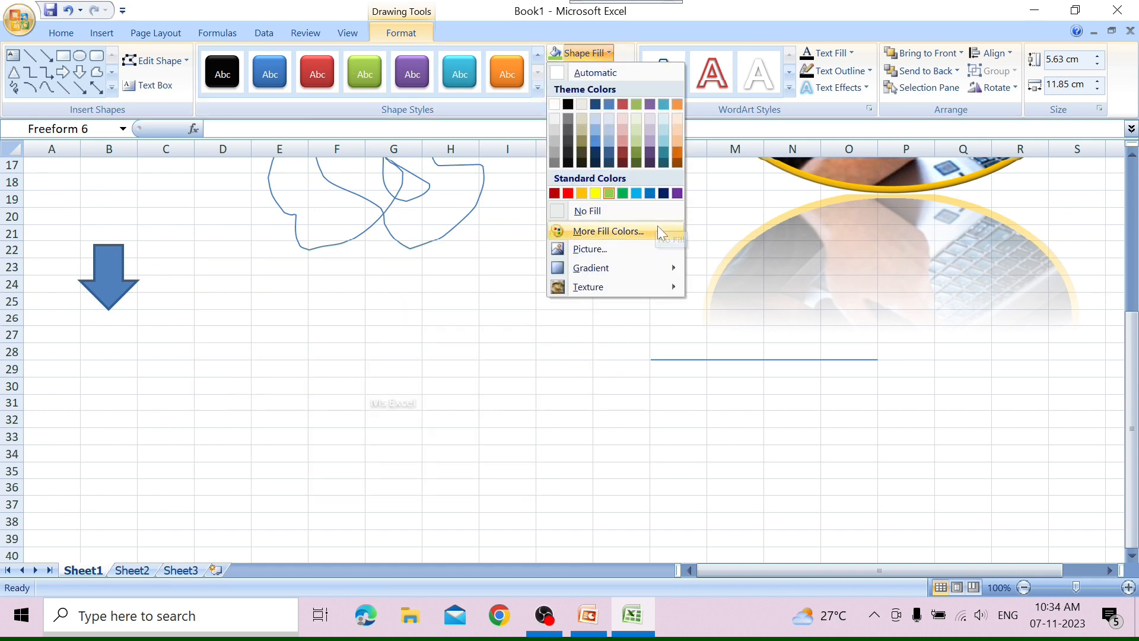
pyautogui.click(660, 236)
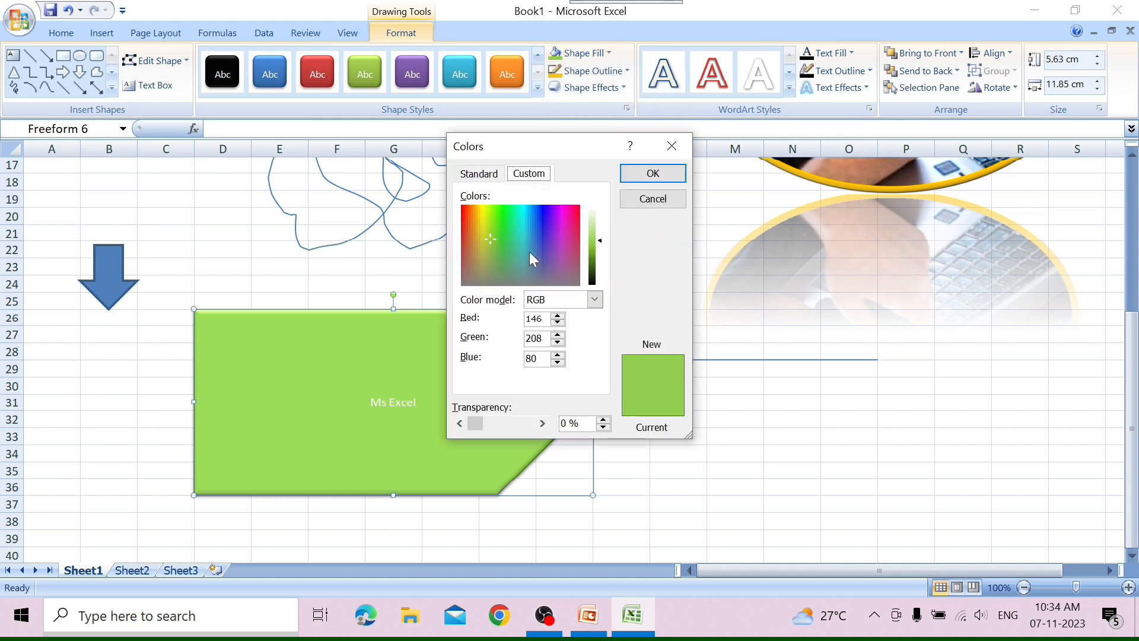
pyautogui.click(672, 145)
# Fill the pentagon with the picture "5. ENTERTAINMEMT" from the 1. CLASS - 1 folder
pyautogui.click(606, 53)
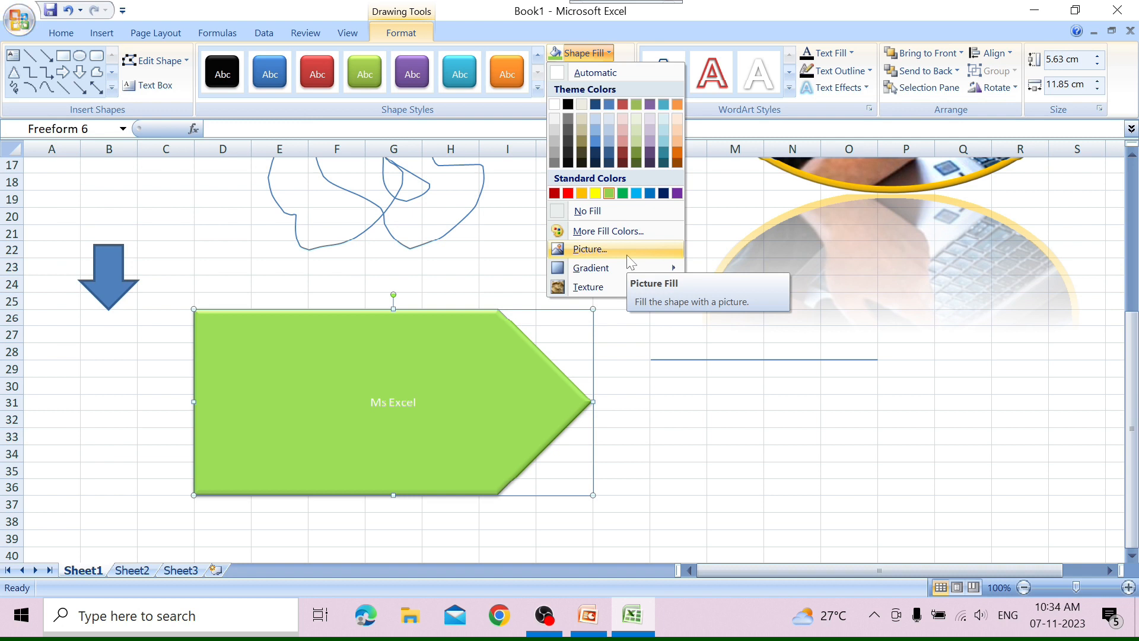
pyautogui.click(628, 254)
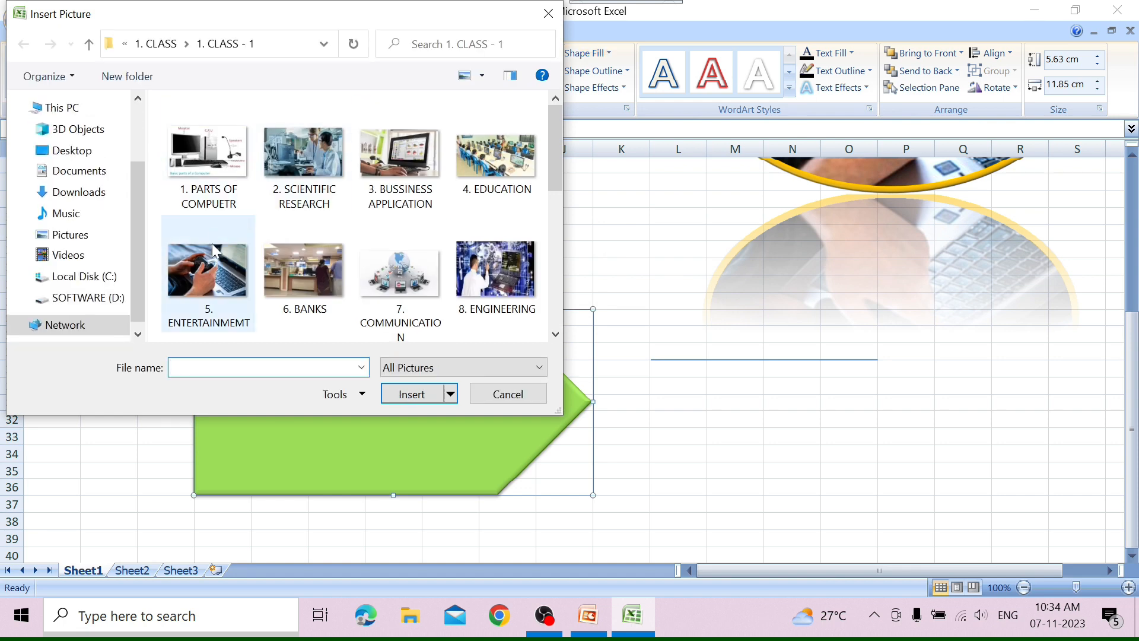
pyautogui.click(212, 243)
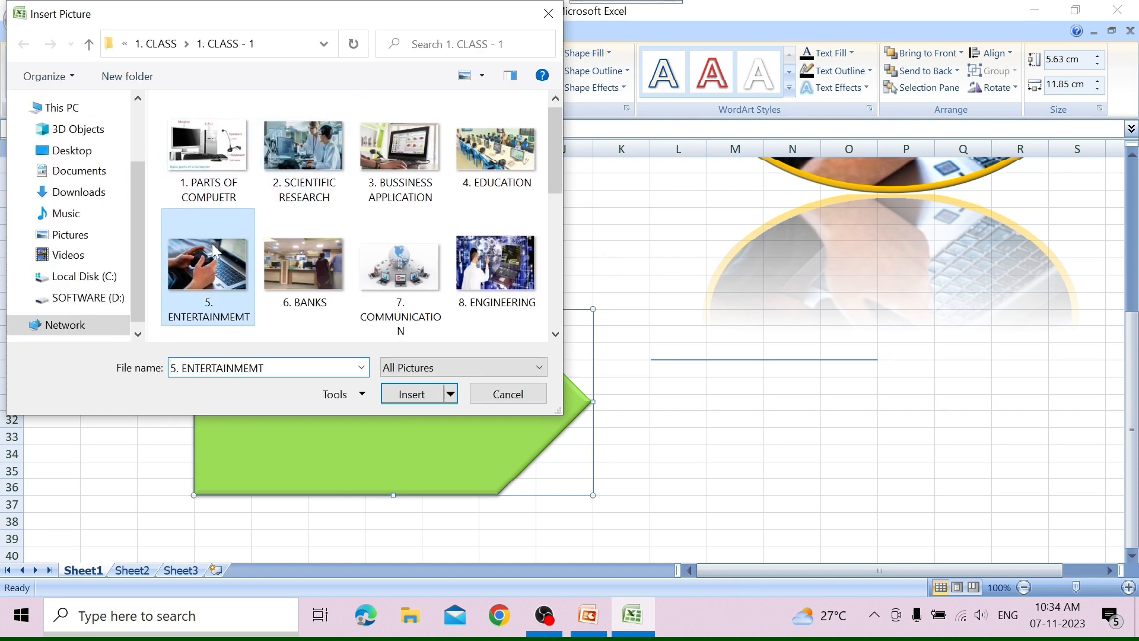
pyautogui.click(411, 396)
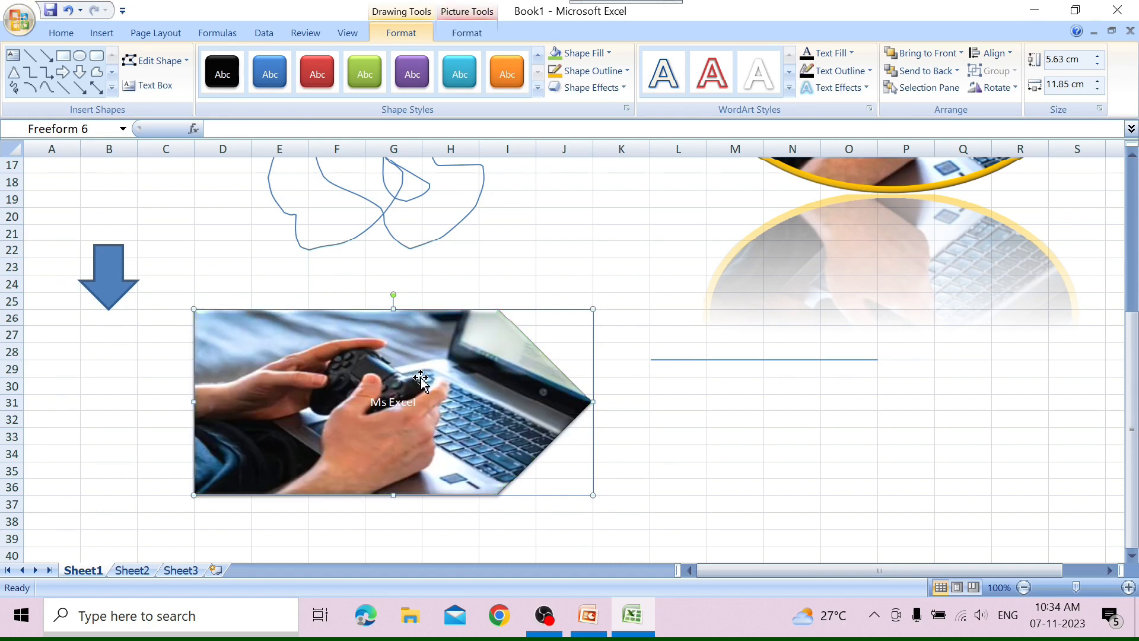
# Try a water-droplet texture fill on the pentagon, and undo both the texture and the picture fill
pyautogui.click(600, 54)
pyautogui.moveTo(650, 265)
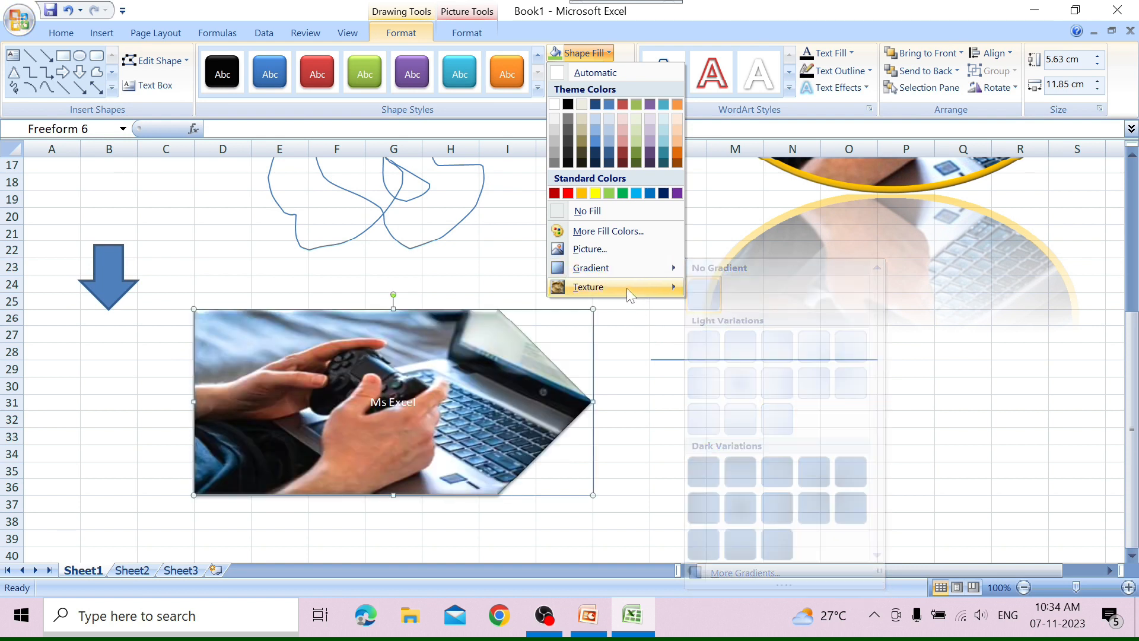
pyautogui.moveTo(626, 287)
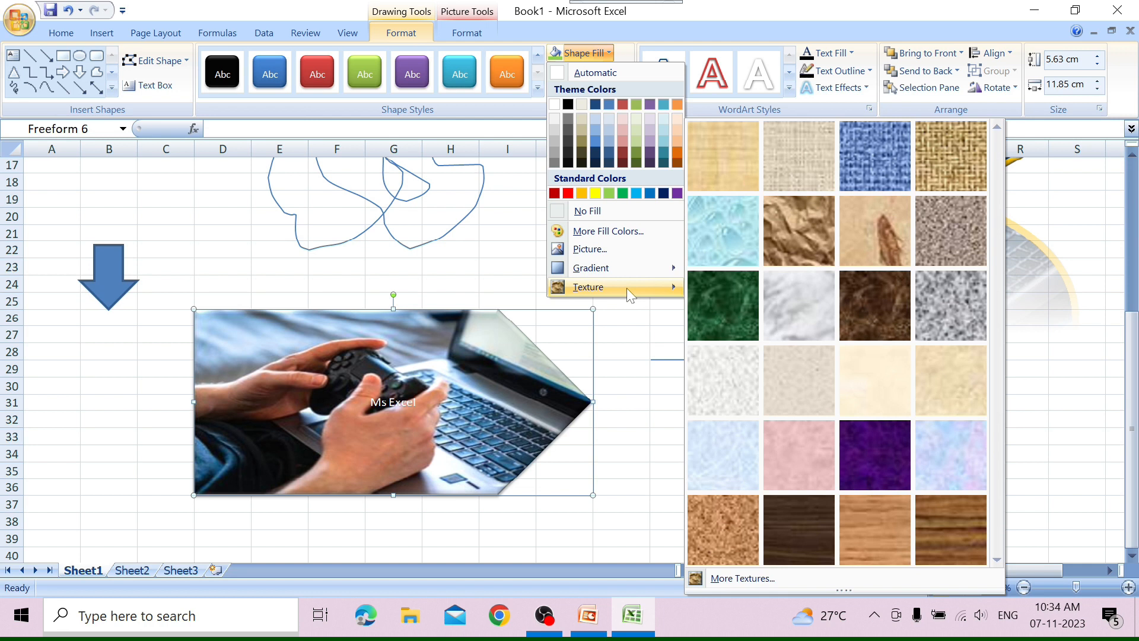
pyautogui.click(717, 213)
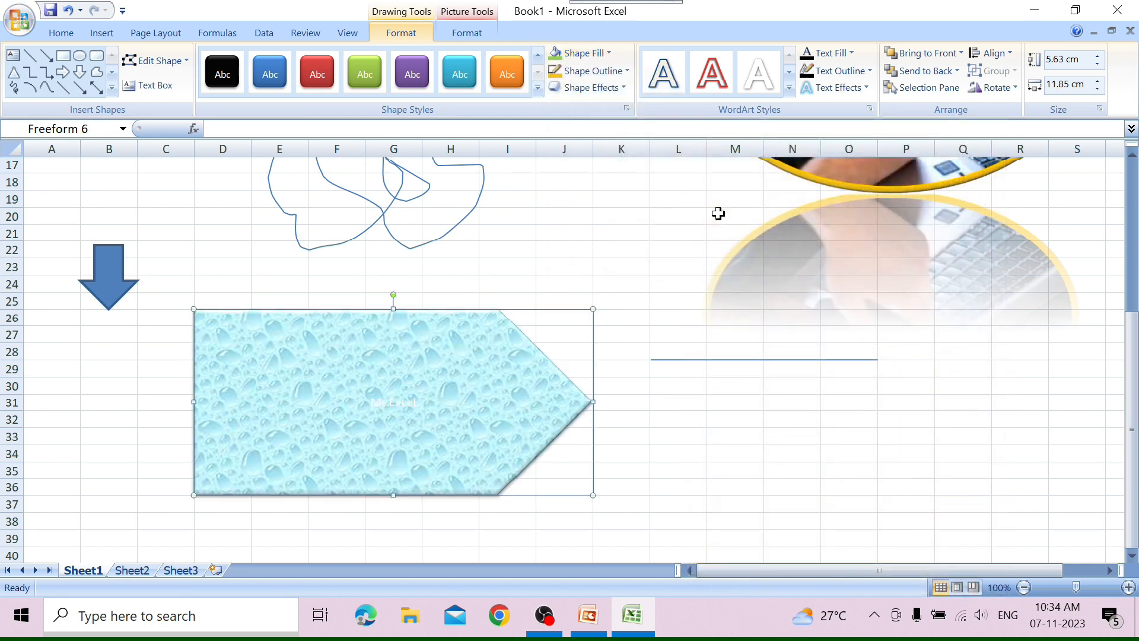
pyautogui.hotkey('ctrl', 'z')
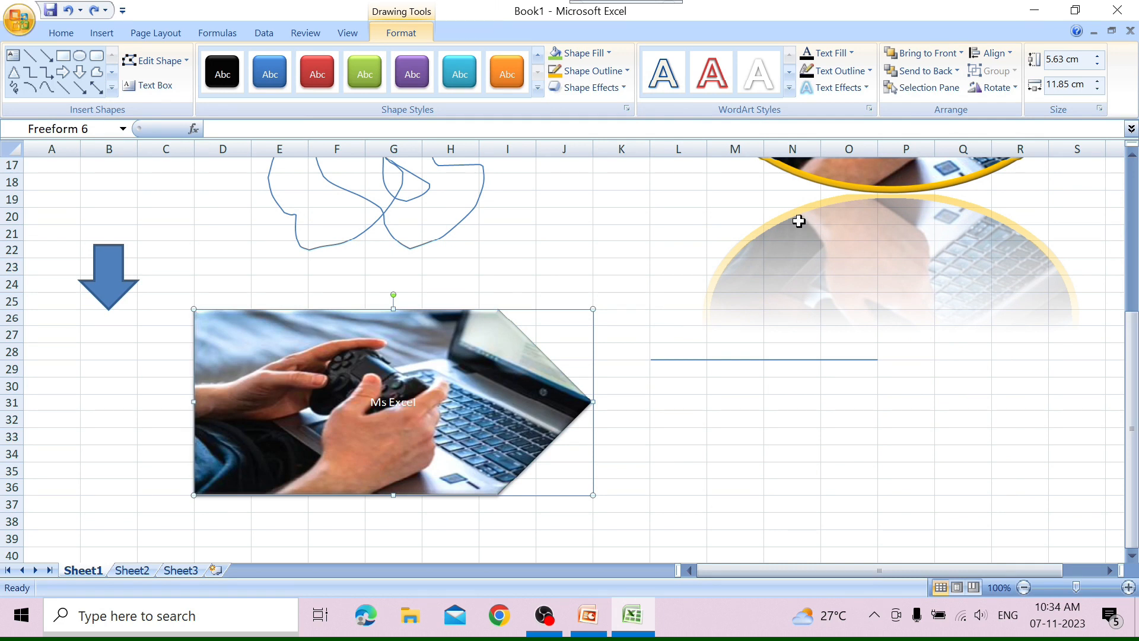
pyautogui.hotkey('ctrl', 'z')
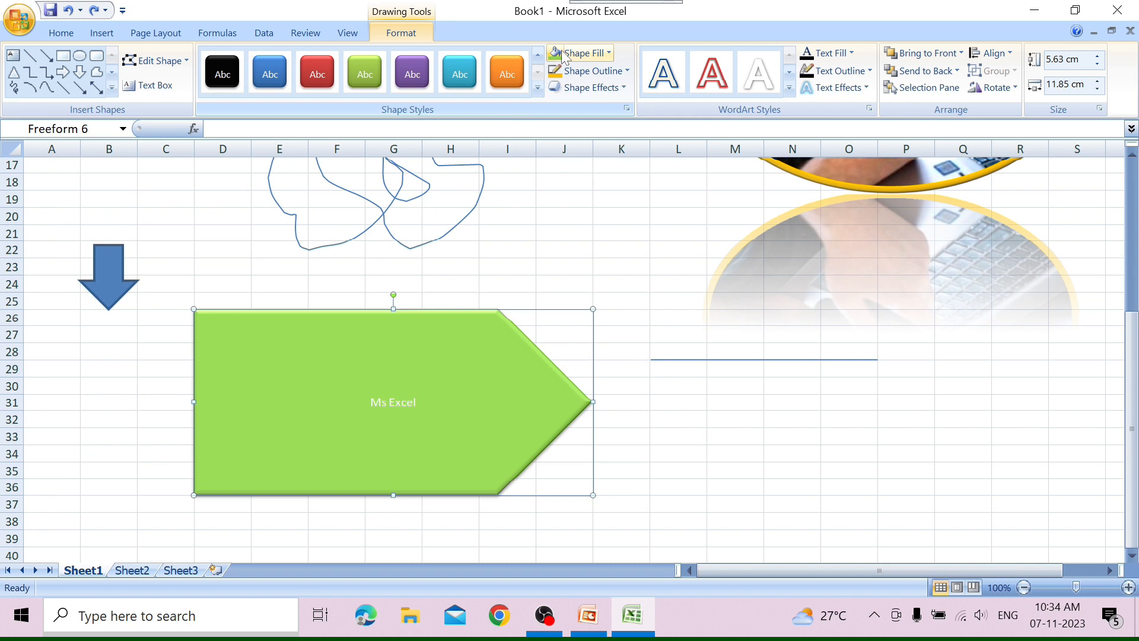
# Set the pentagon's outline color to standard light blue
pyautogui.click(626, 71)
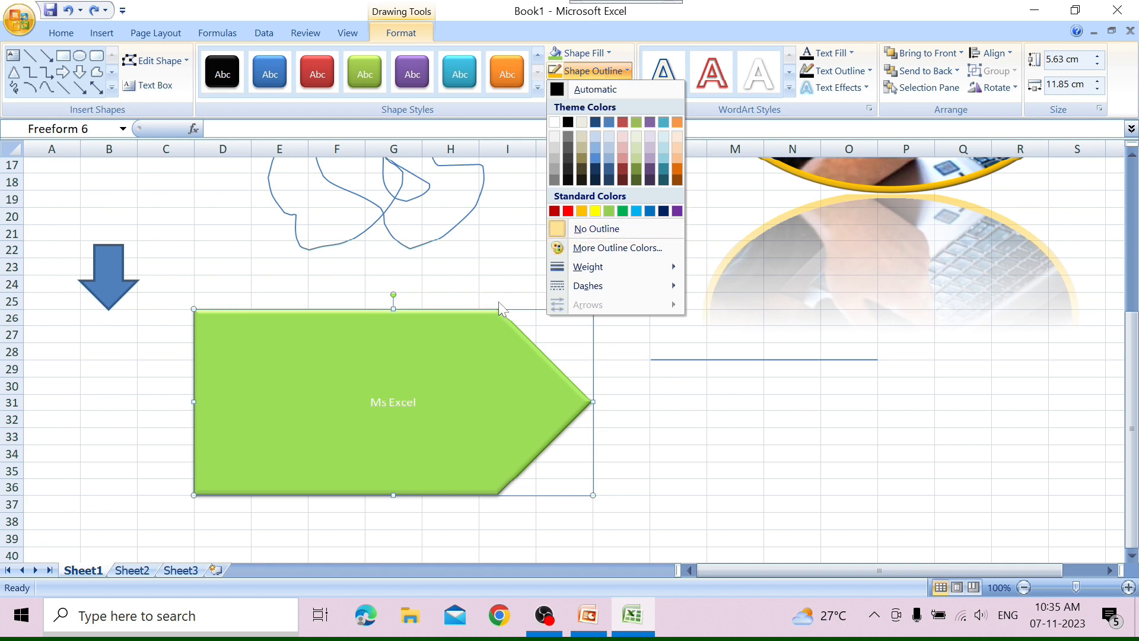
pyautogui.click(636, 212)
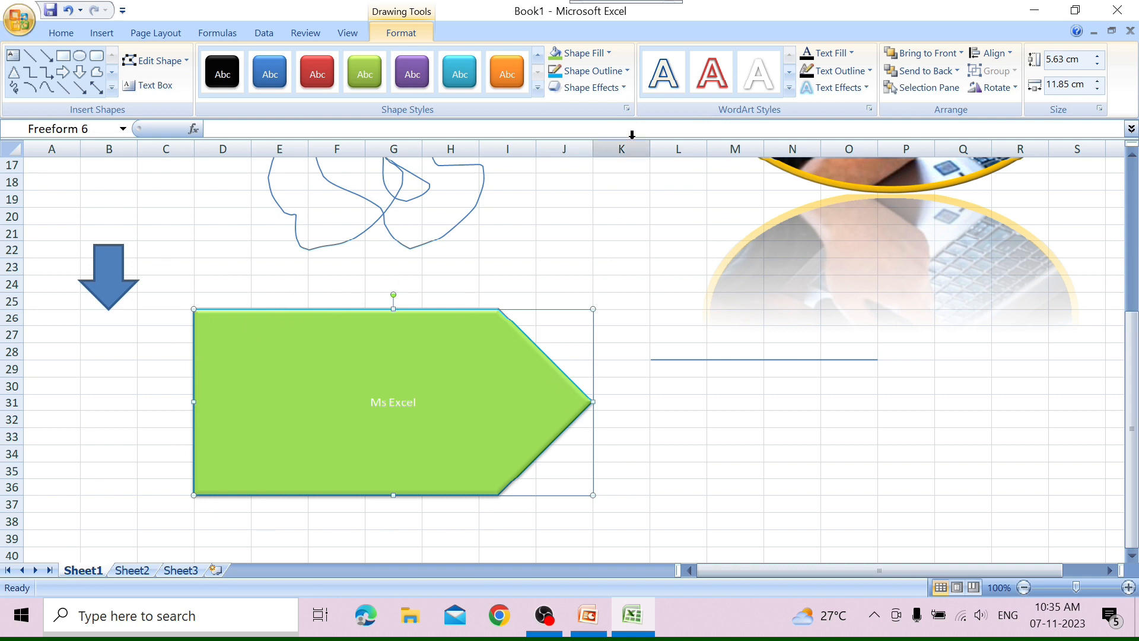
# Try a backward-tilted perspective 3-D rotation on the pentagon and undo it
pyautogui.click(621, 88)
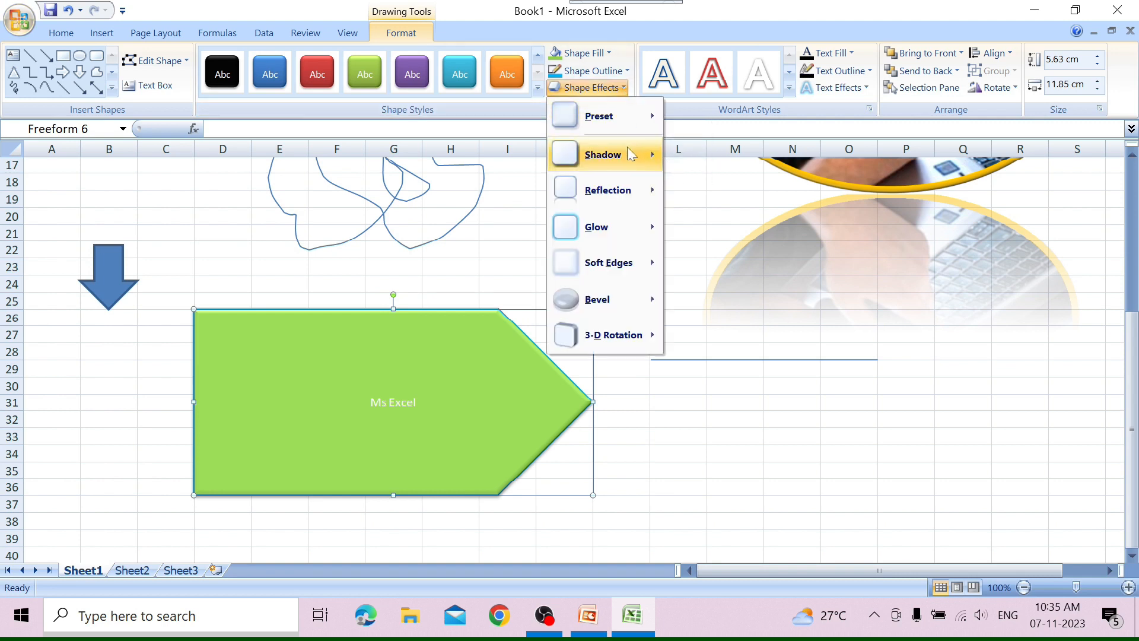
pyautogui.moveTo(628, 151)
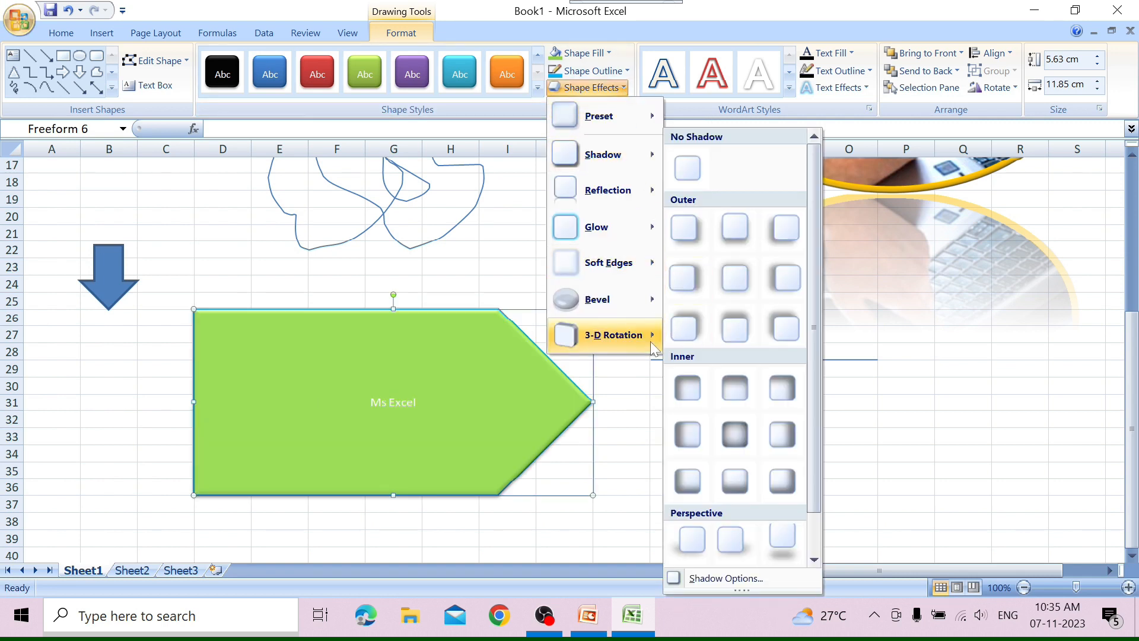
pyautogui.moveTo(650, 340)
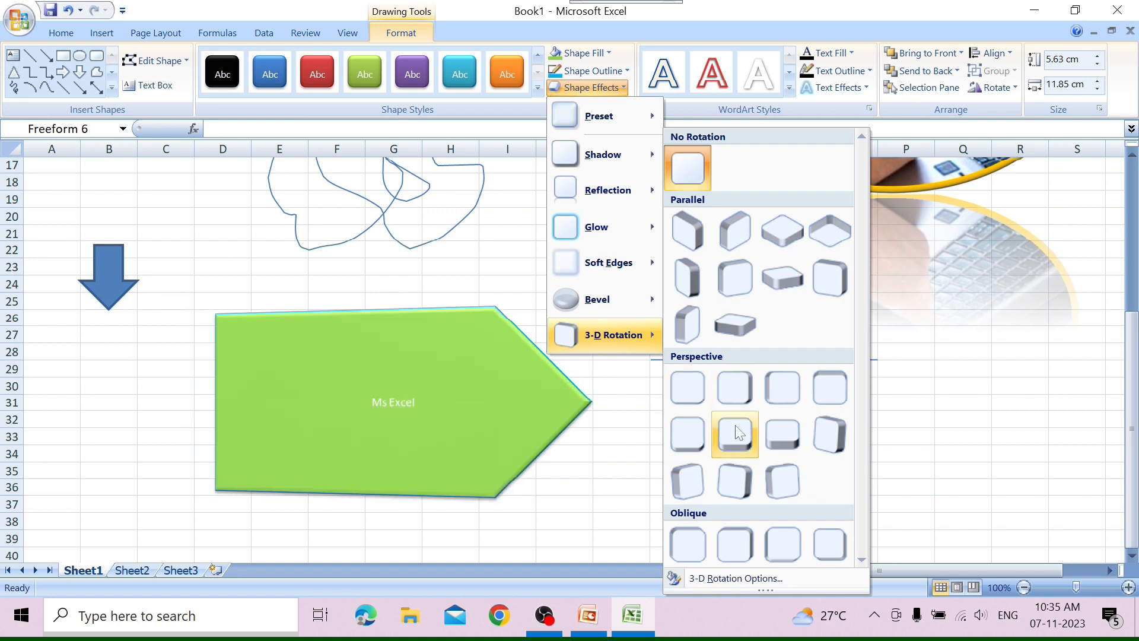
pyautogui.click(735, 425)
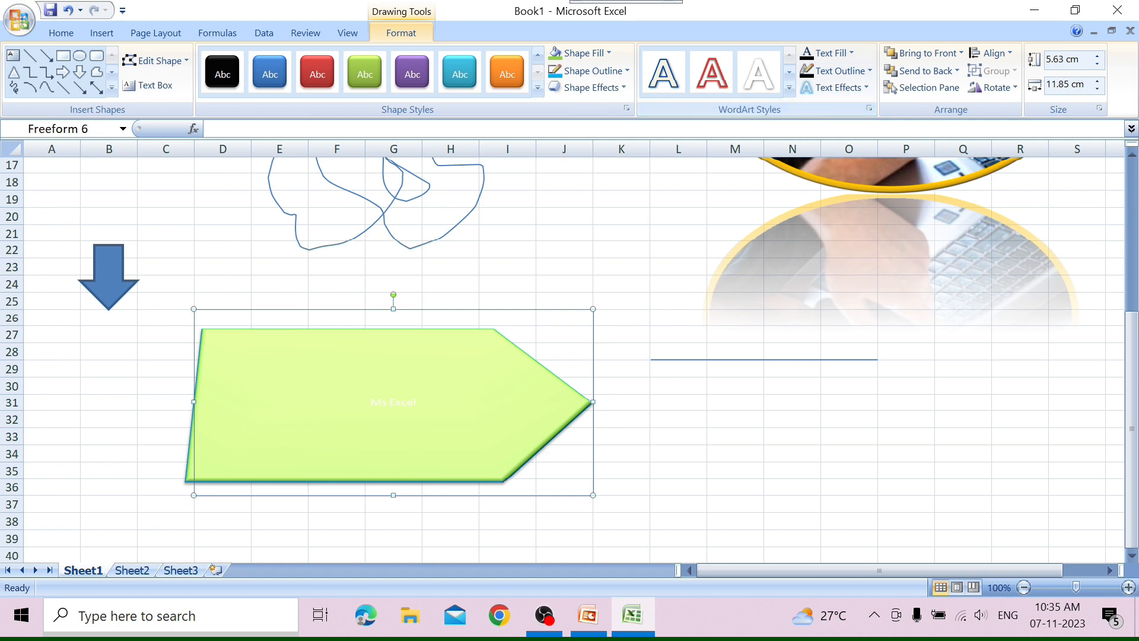
pyautogui.hotkey('ctrl', 'z')
pyautogui.hotkey('ctrl', 'z')
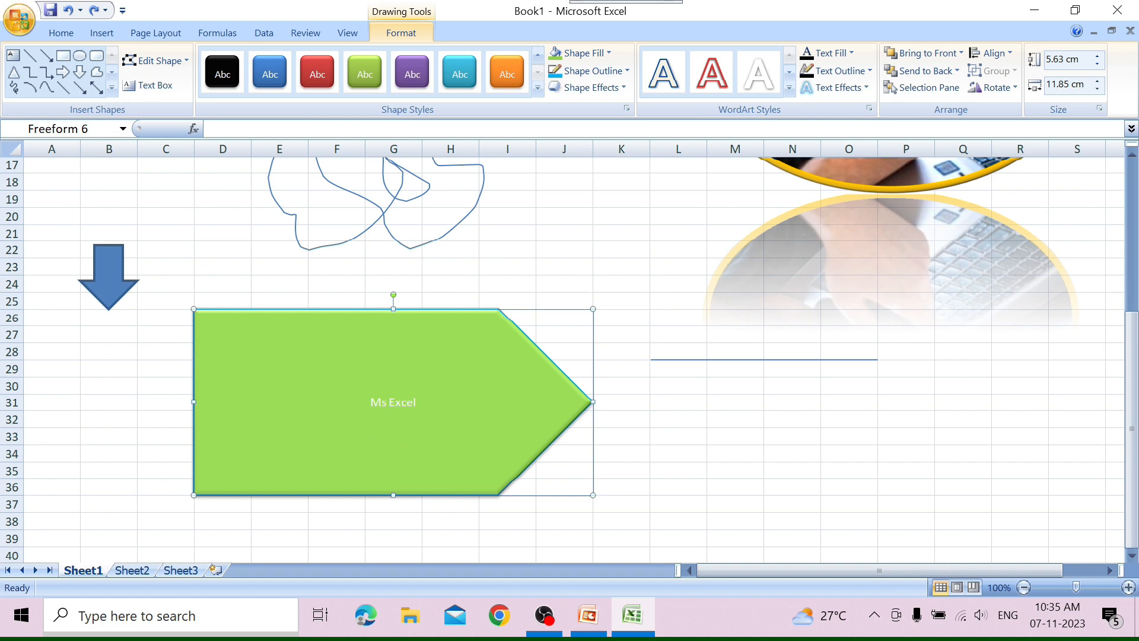
# Apply the solid orange WordArt style from the fourth gallery row to the pentagon's "Ms Excel" text
pyautogui.tripleClick(386, 402)
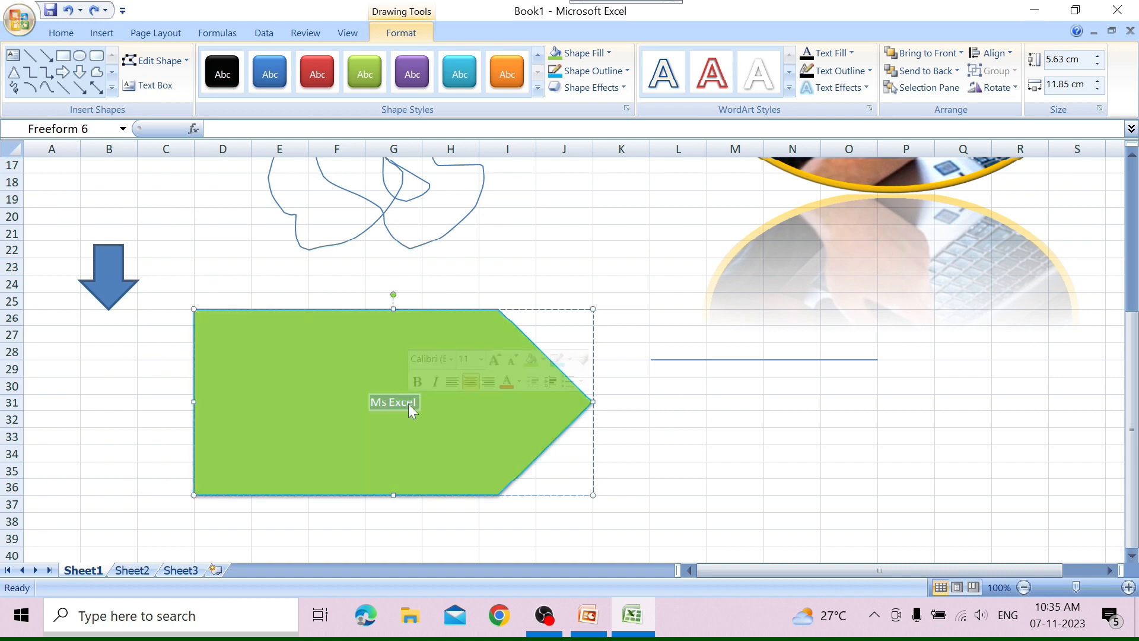
pyautogui.click(791, 90)
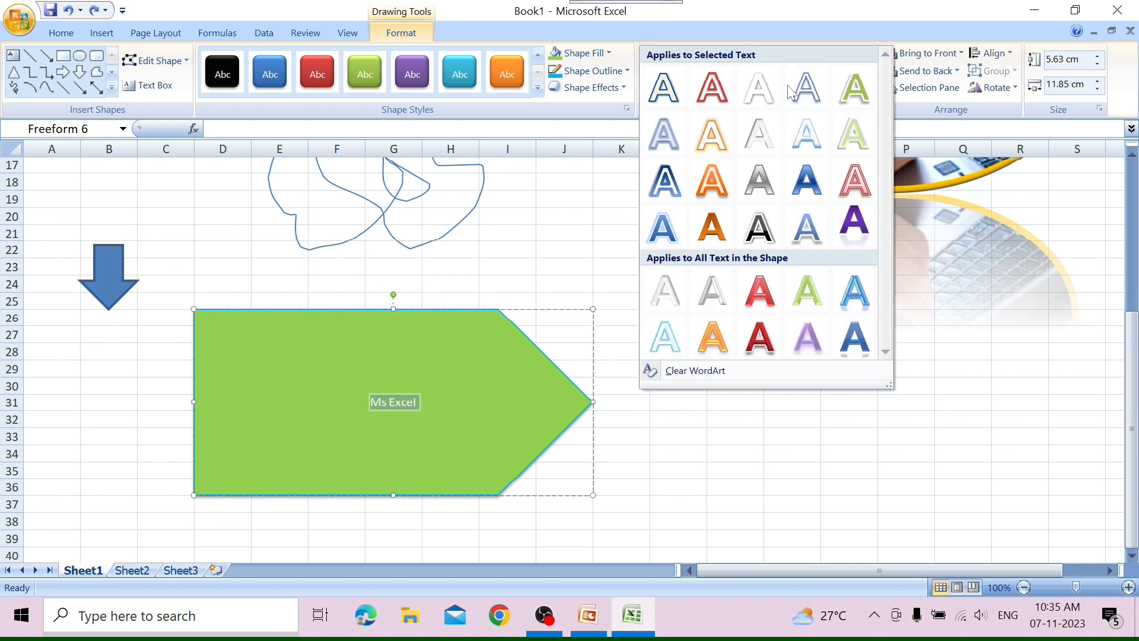
pyautogui.click(724, 227)
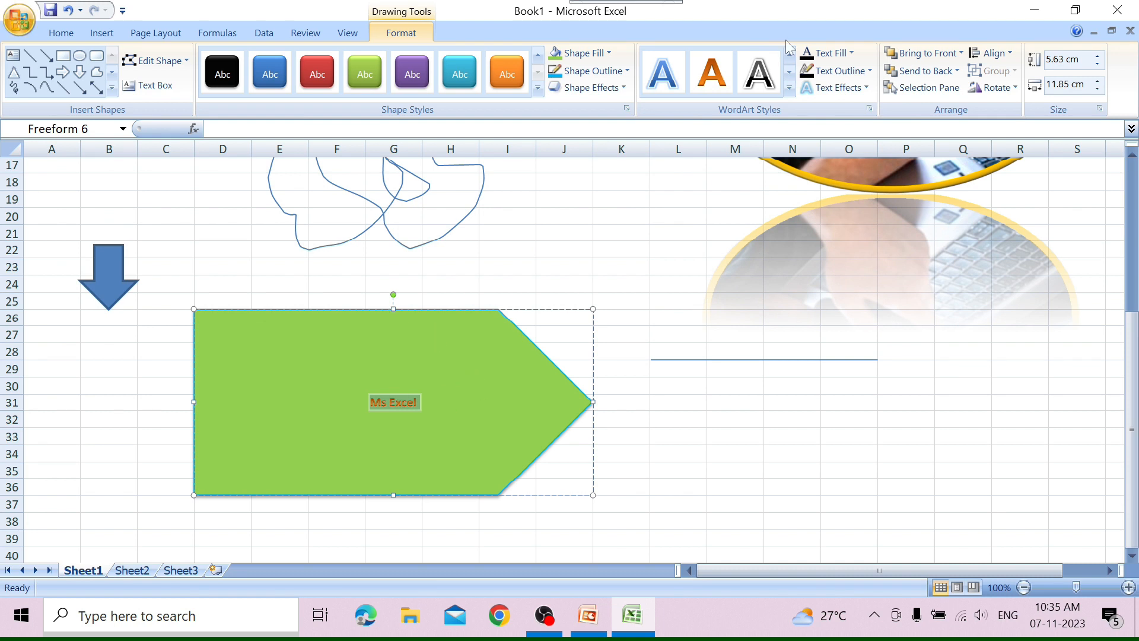
# Set the "Ms Excel" text fill to standard yellow and its text outline to standard red
pyautogui.click(852, 53)
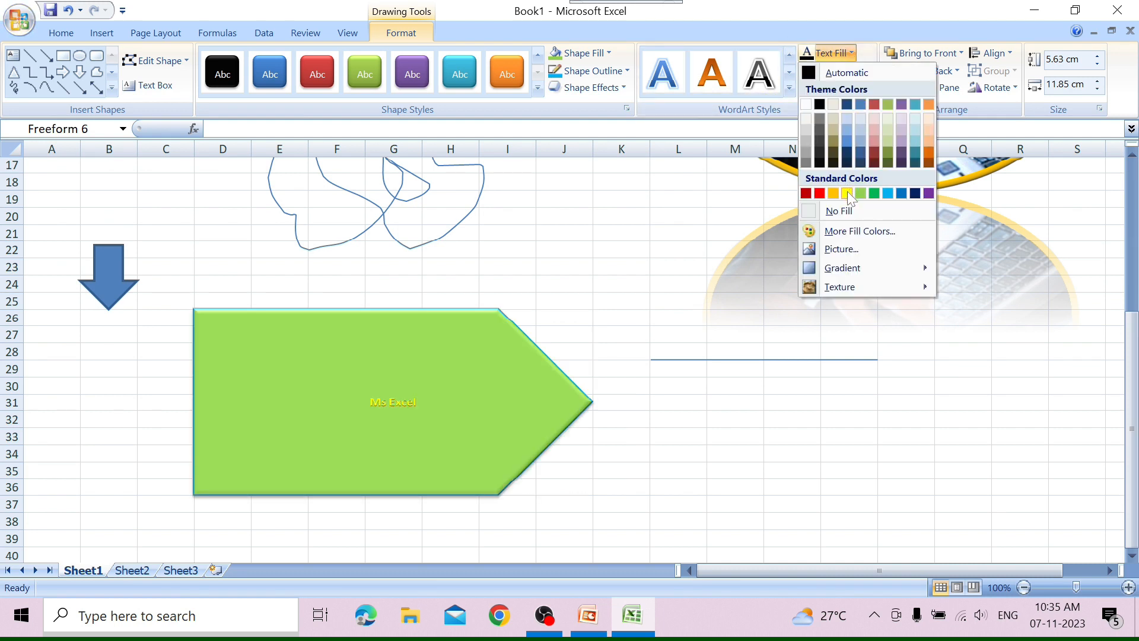
pyautogui.click(847, 193)
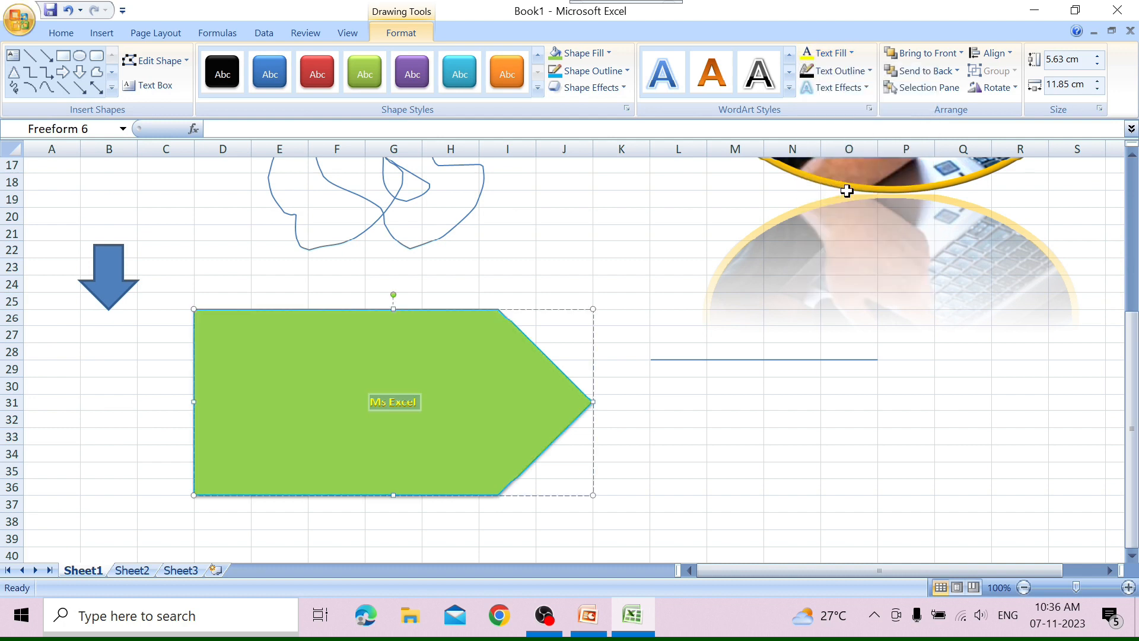
pyautogui.click(869, 71)
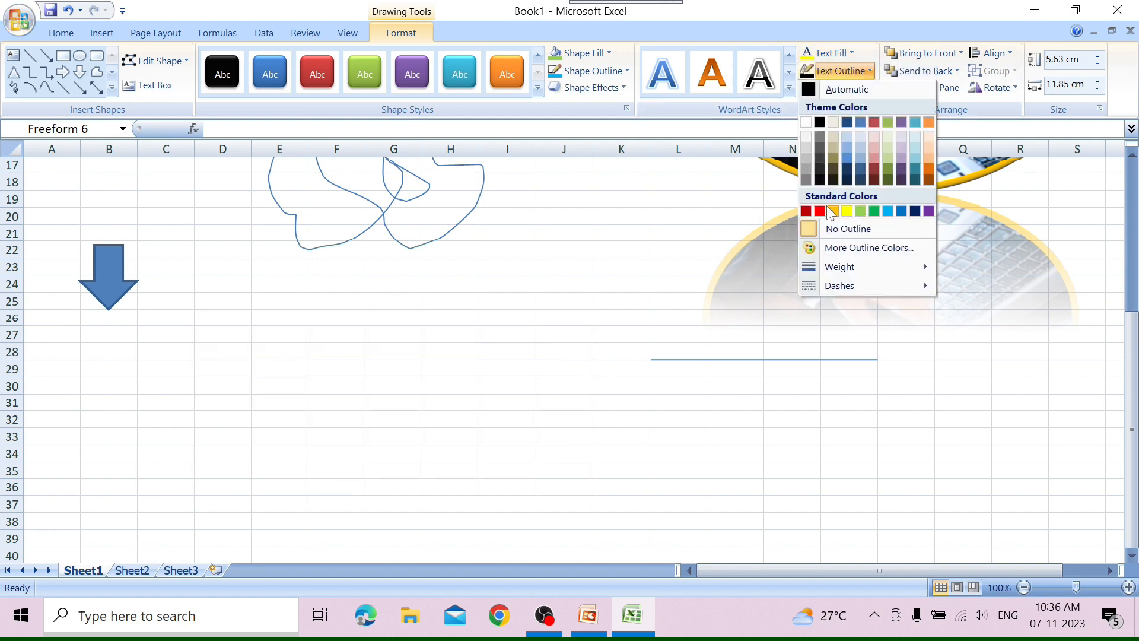
pyautogui.click(820, 210)
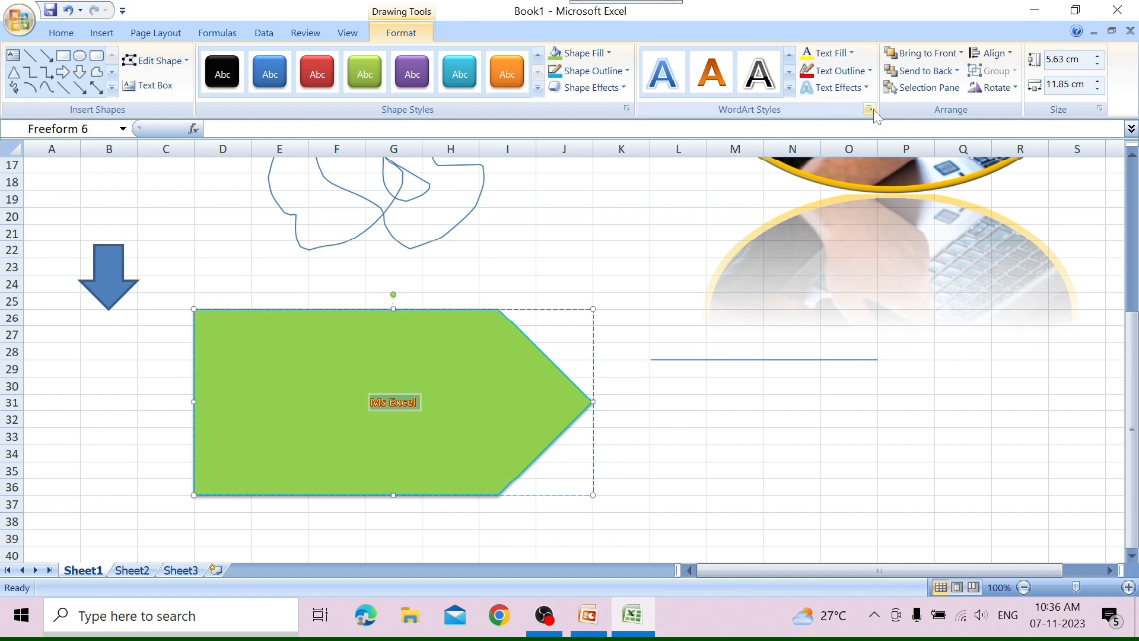
# Apply the third reflection variation of the first row to the "Ms Excel" text and deselect the pentagon
pyautogui.click(855, 88)
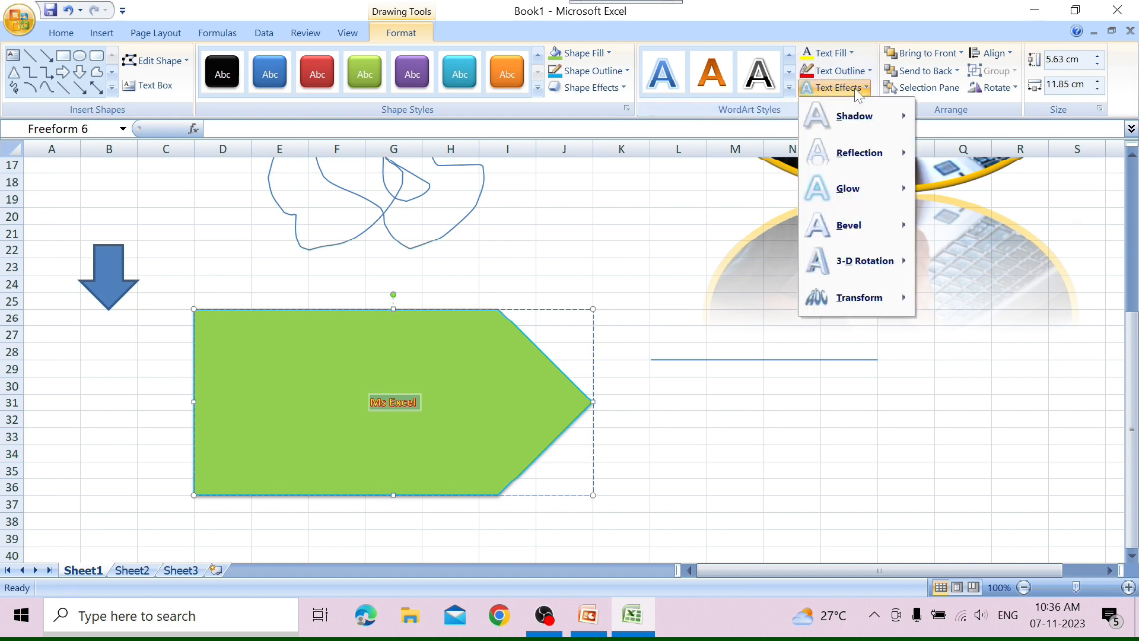
pyautogui.moveTo(867, 125)
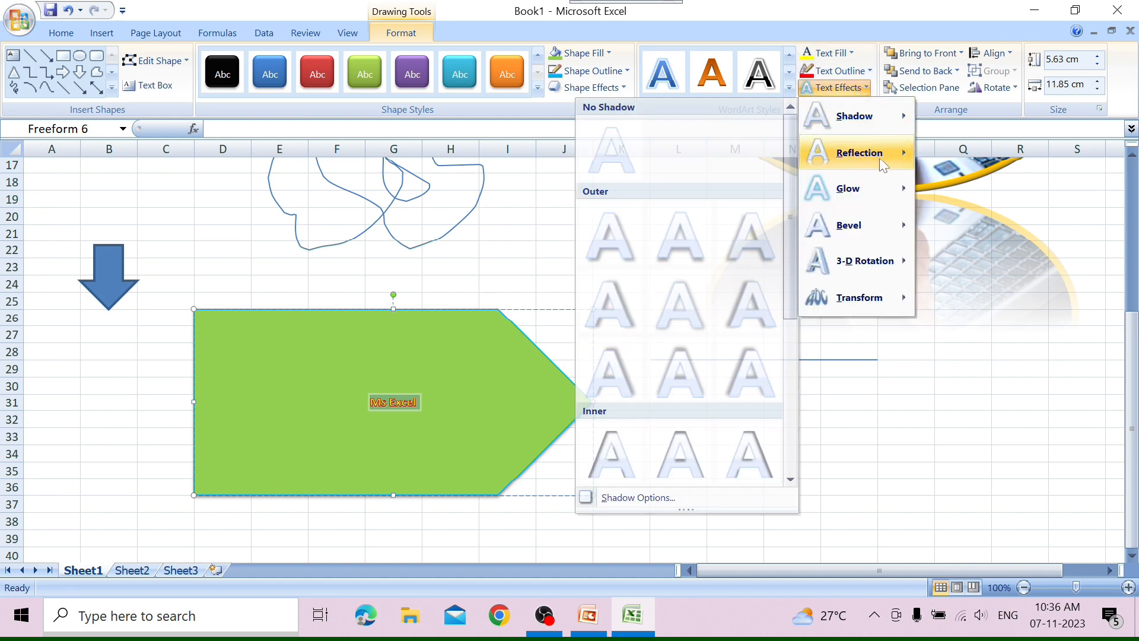
pyautogui.moveTo(883, 165)
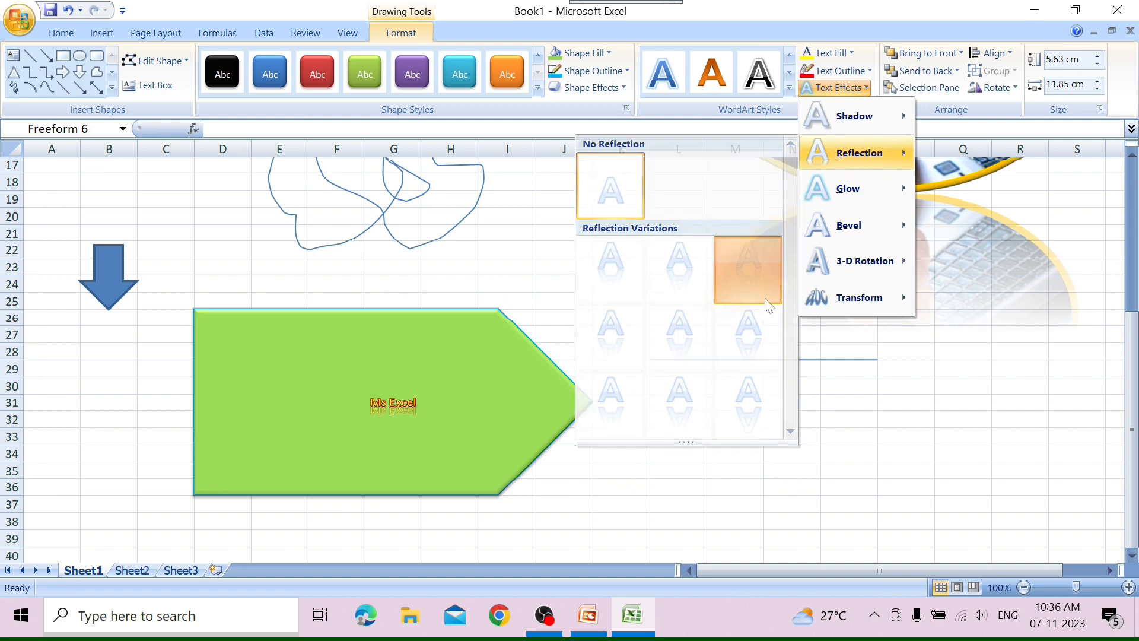
pyautogui.click(762, 297)
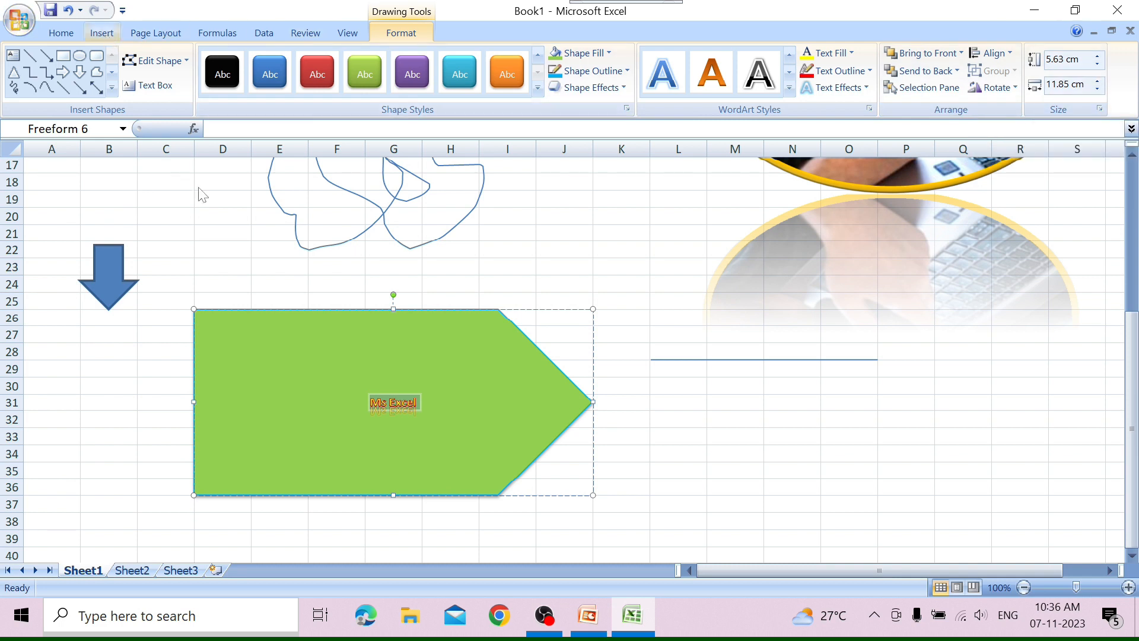
pyautogui.click(768, 504)
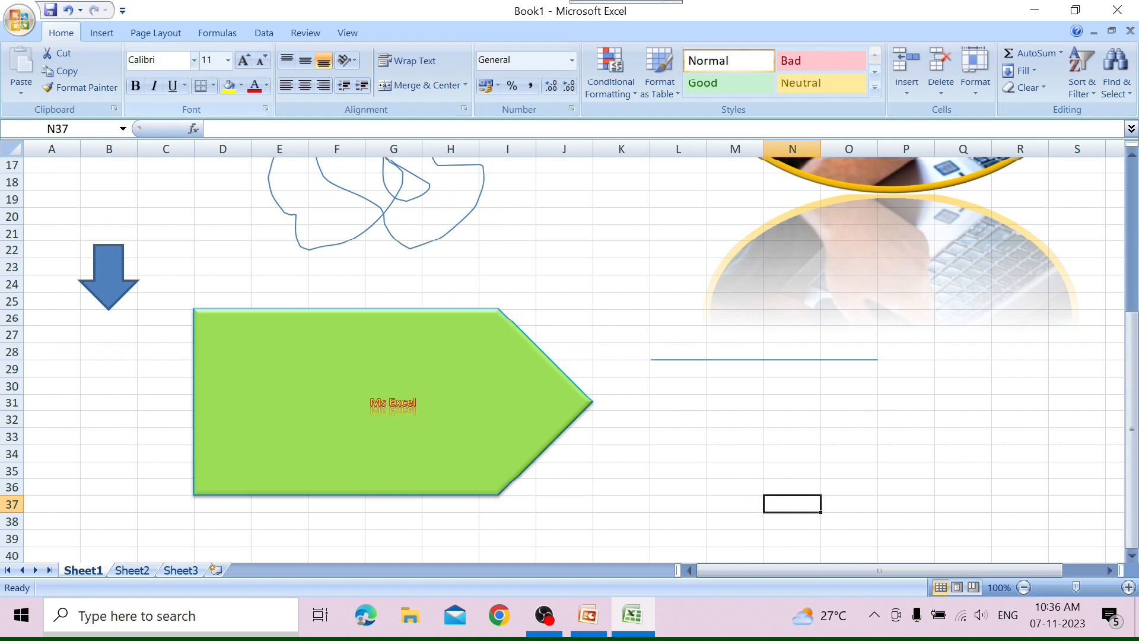
# Open the SmartArt graphic chooser and examine the List, Process, Cycle, Hierarchy, Relationship, Matrix and Pyramid layouts
pyautogui.click(105, 33)
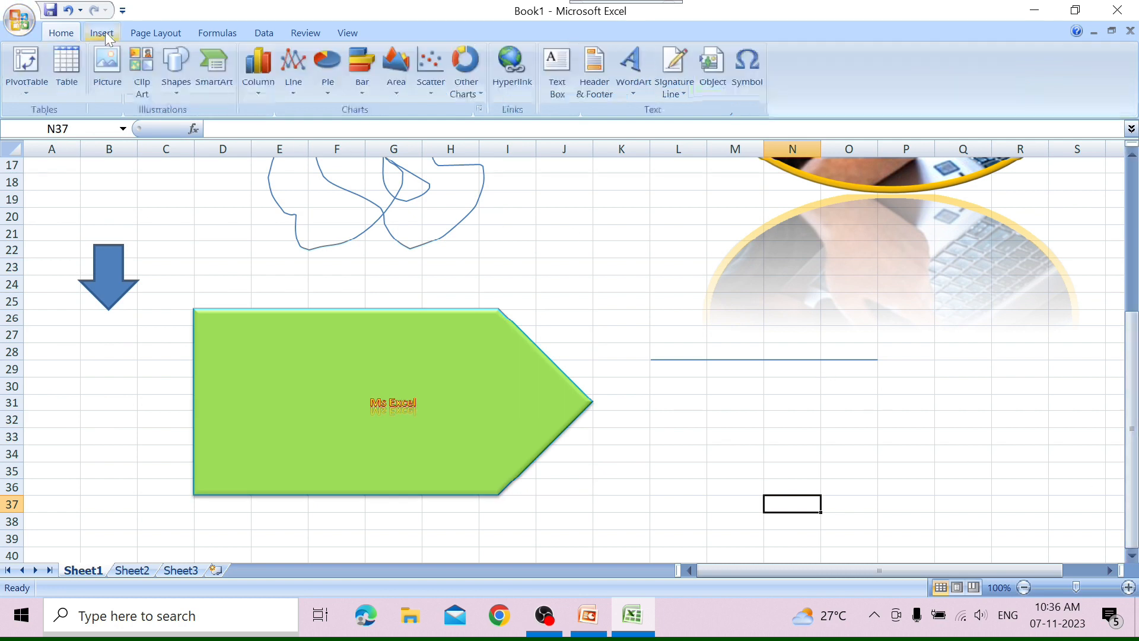
pyautogui.click(210, 87)
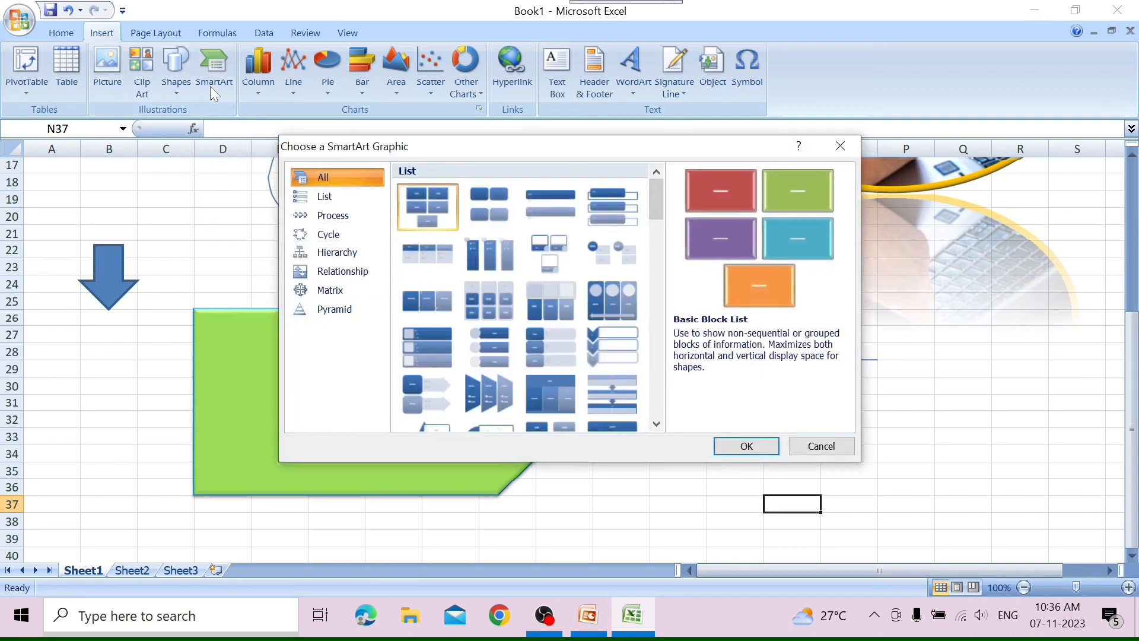
pyautogui.click(346, 197)
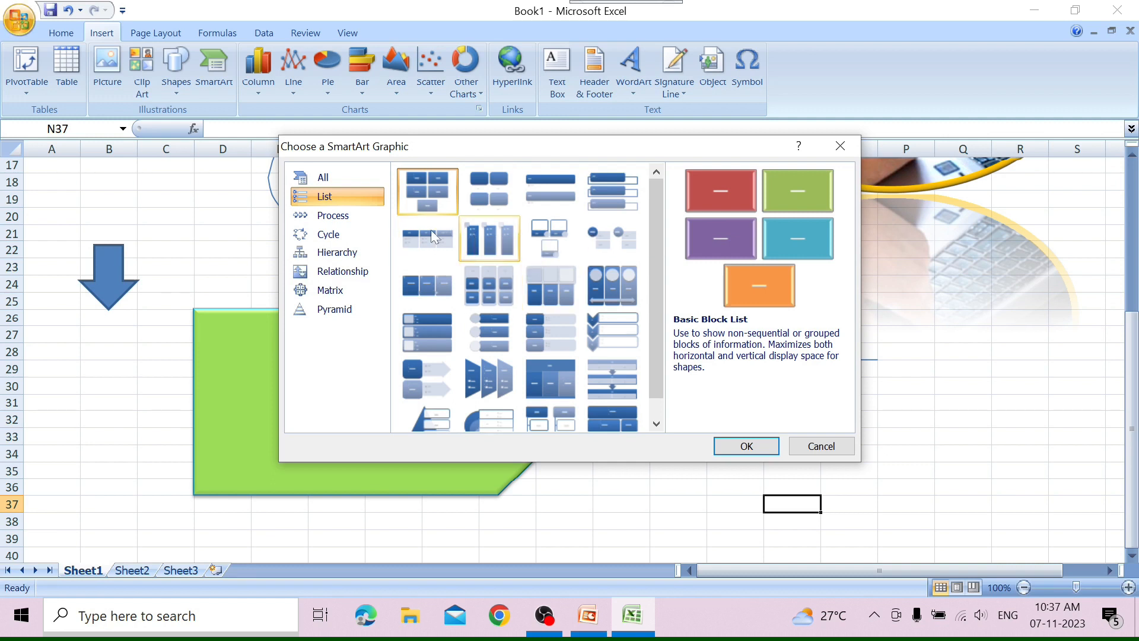
pyautogui.click(330, 218)
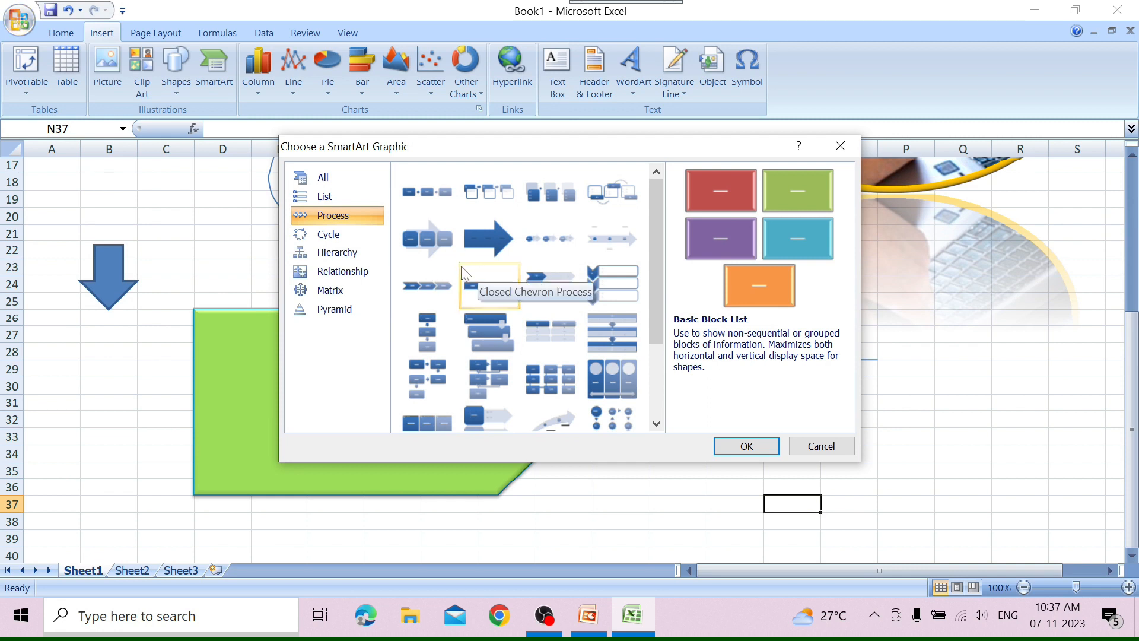
pyautogui.click(328, 236)
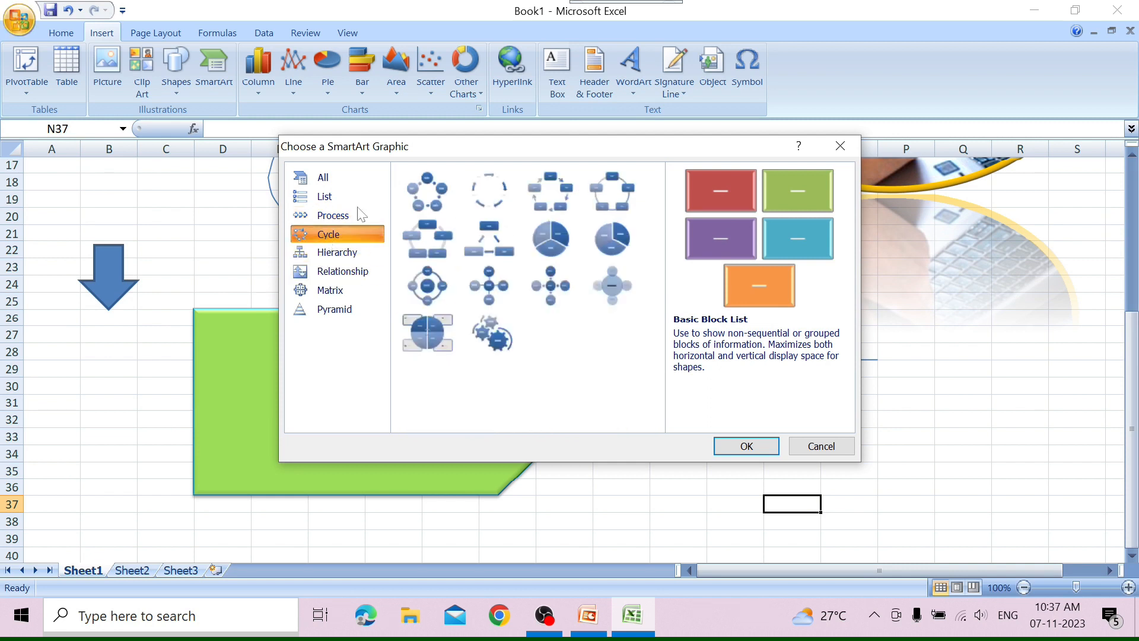
pyautogui.click(332, 255)
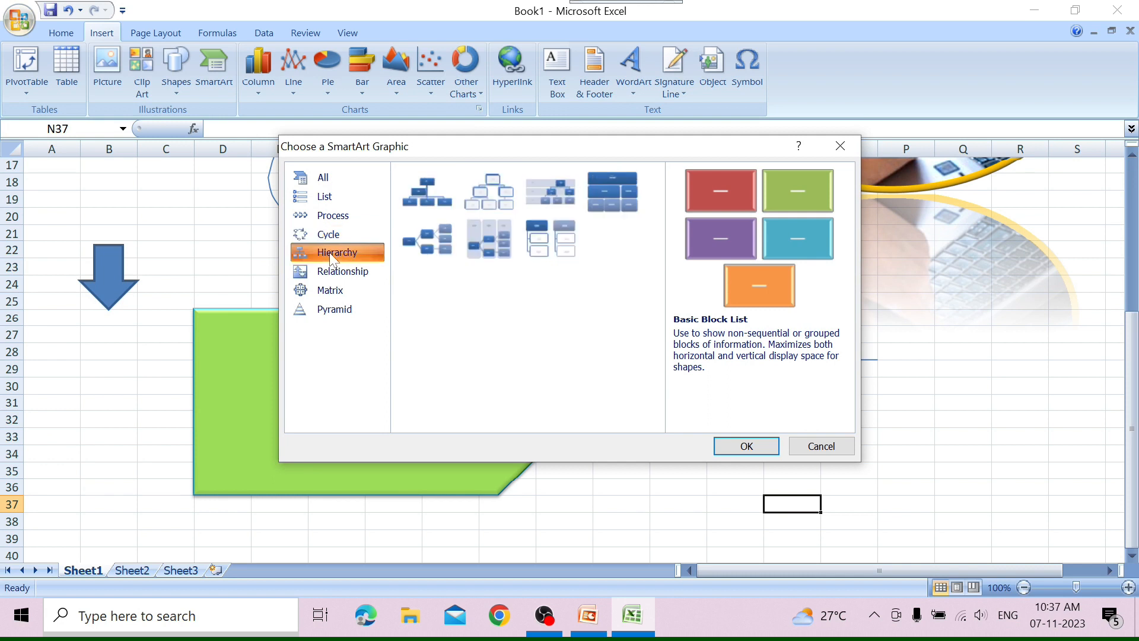
pyautogui.click(343, 273)
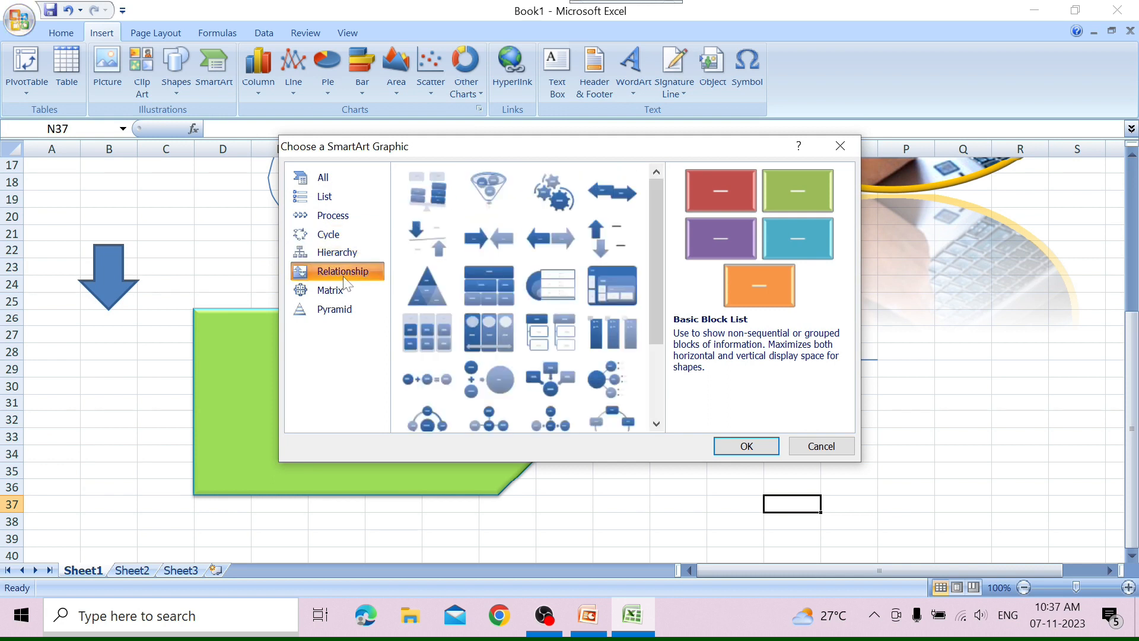
pyautogui.click(341, 291)
pyautogui.click(351, 309)
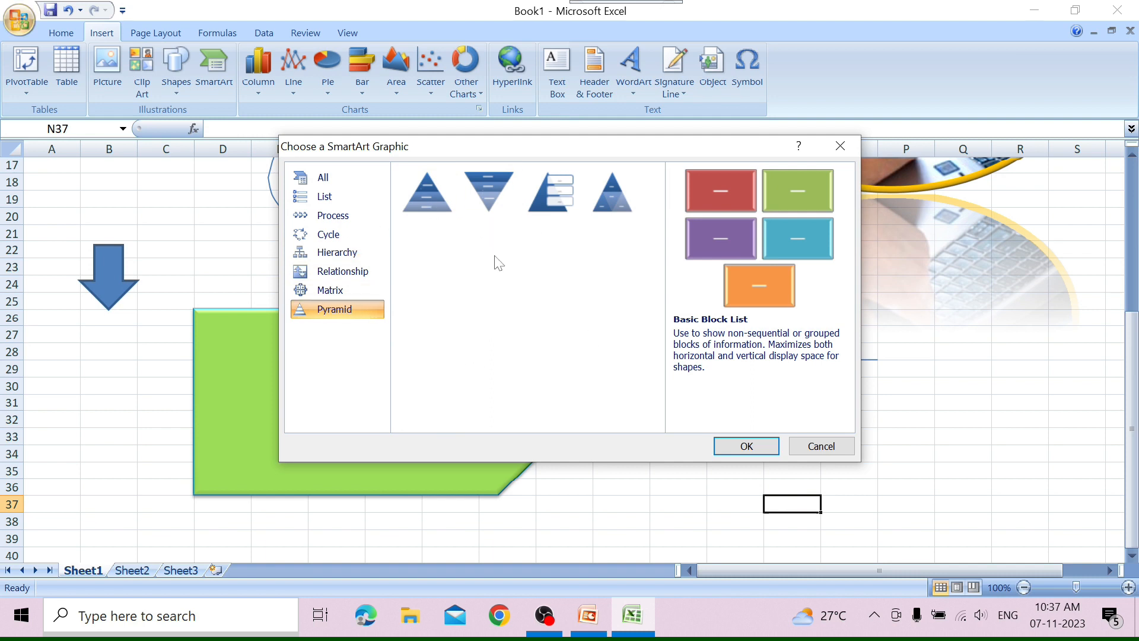
# Insert a Basic Cycle SmartArt graphic from the Cycle category
pyautogui.click(320, 235)
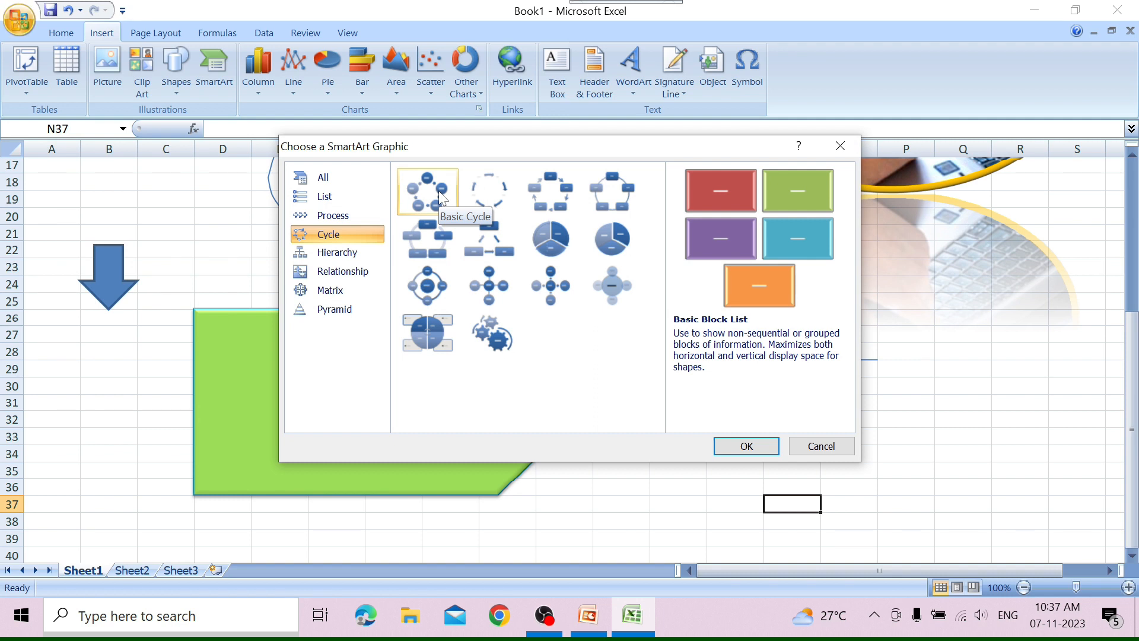
pyautogui.click(440, 196)
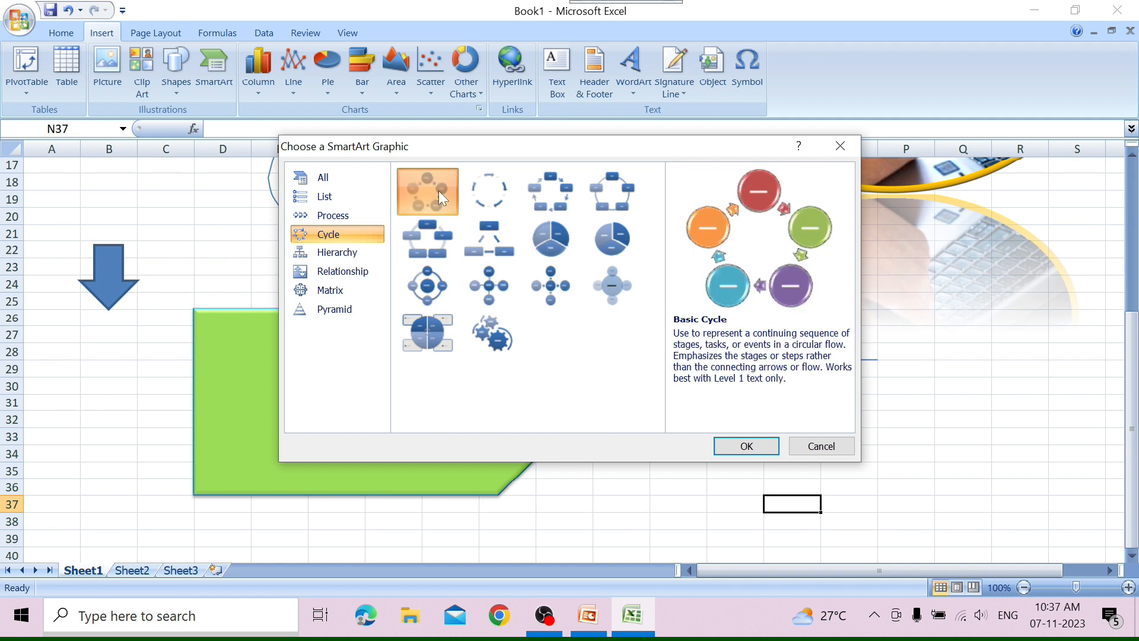
pyautogui.click(753, 444)
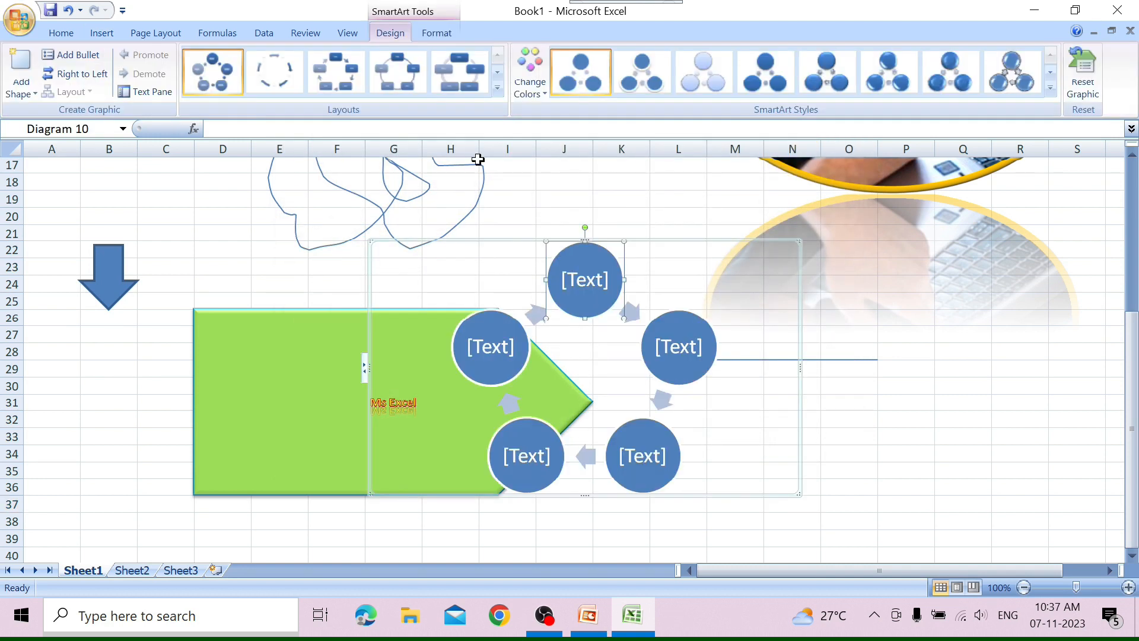
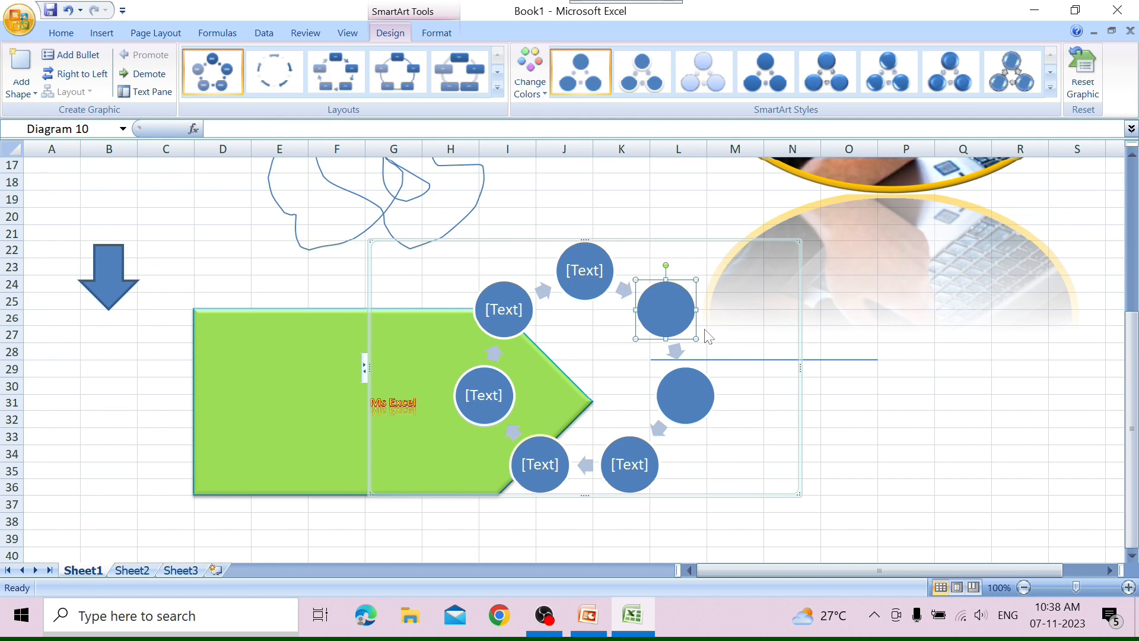
# Add a text bullet reading "ddd" to the selected circle of the cycle diagram
pyautogui.click(70, 57)
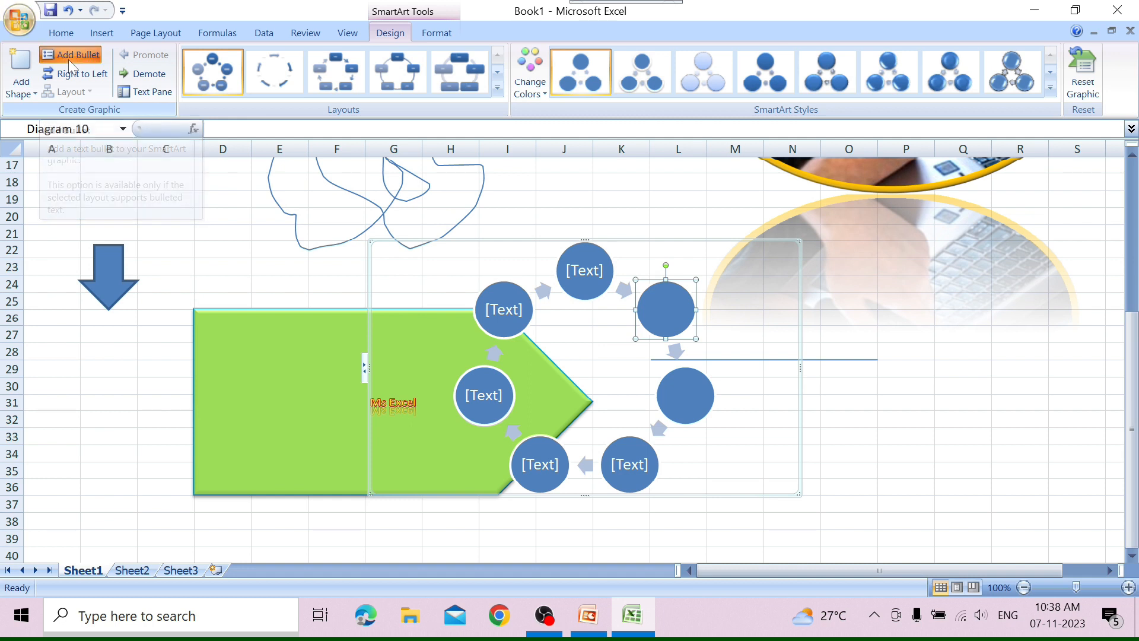
pyautogui.write('ddd')
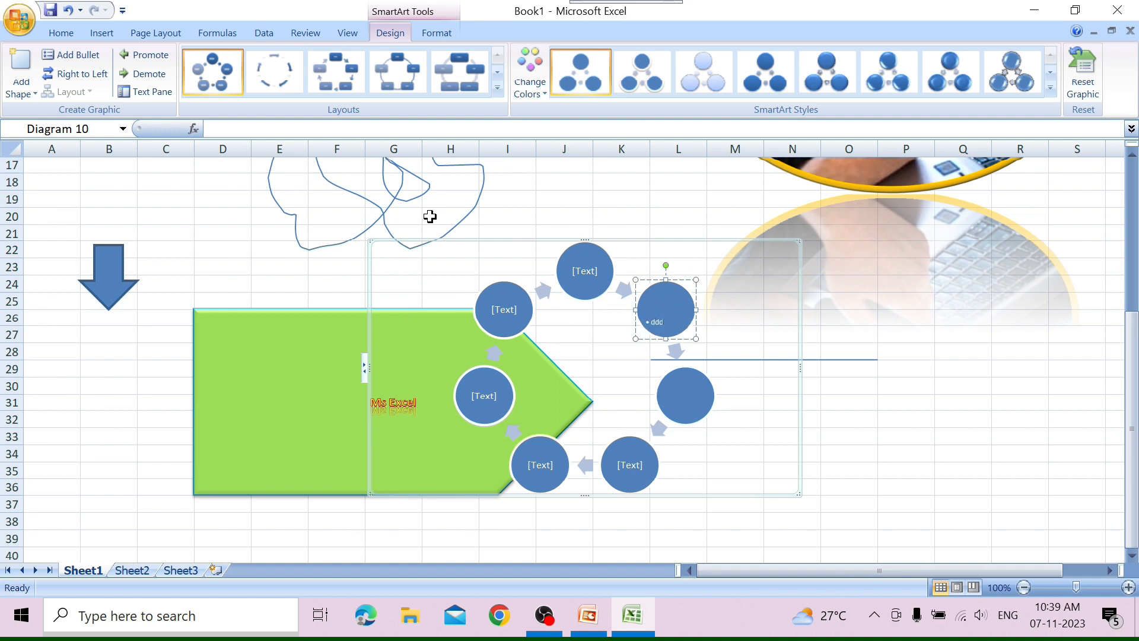
# Try reversing the cycle's direction and promoting the "ddd" bullet, and restore both the direction and the bullet level
pyautogui.click(70, 73)
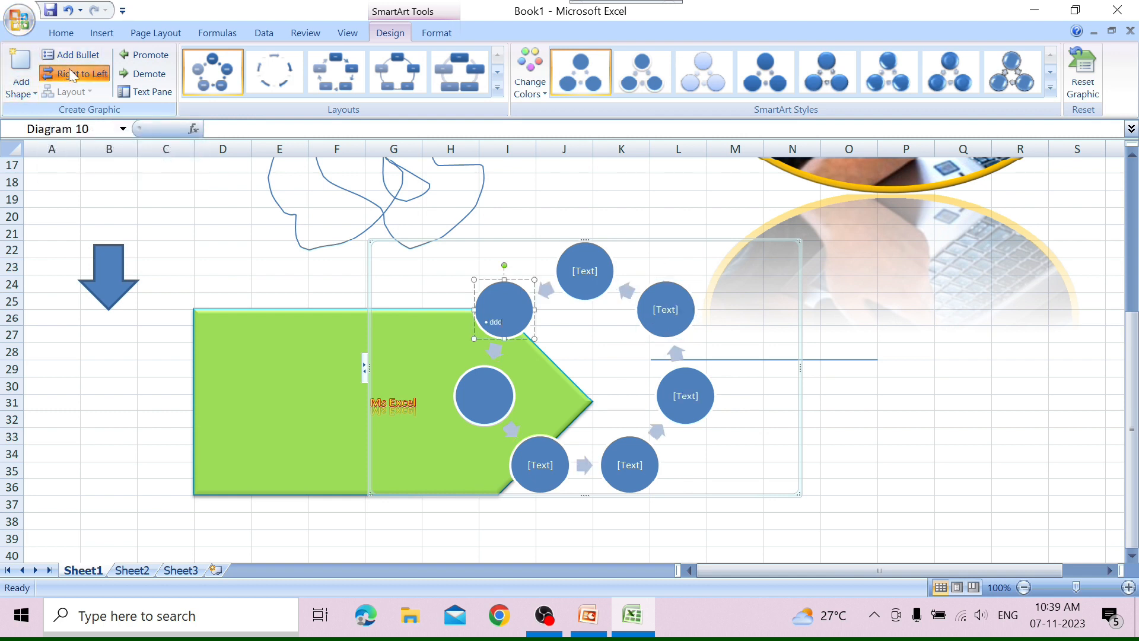
pyautogui.click(70, 73)
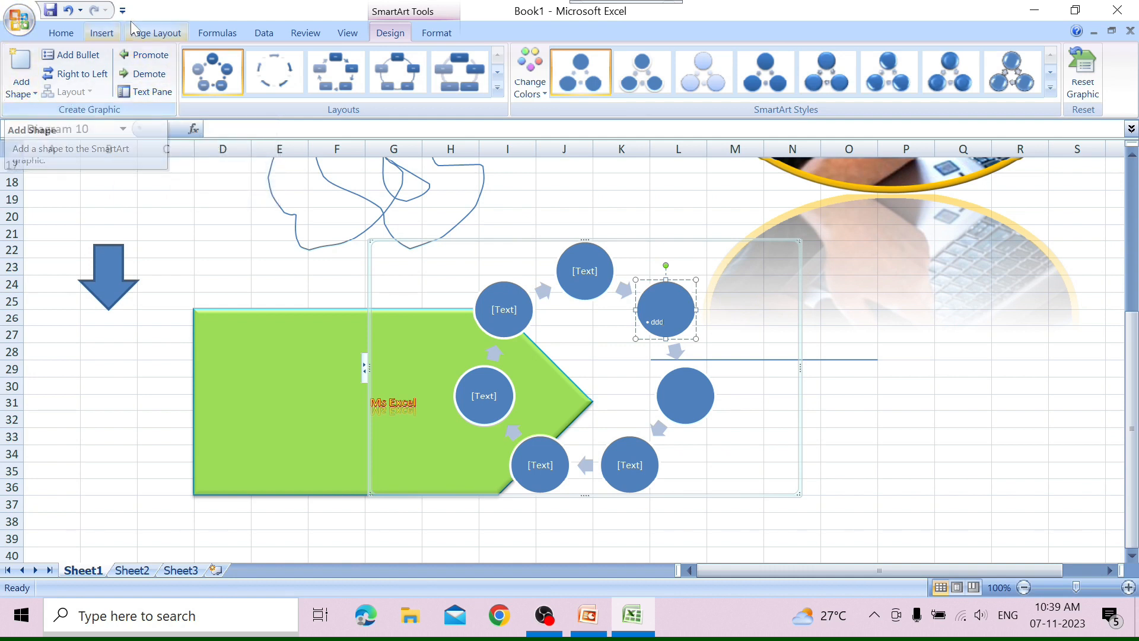
pyautogui.click(145, 51)
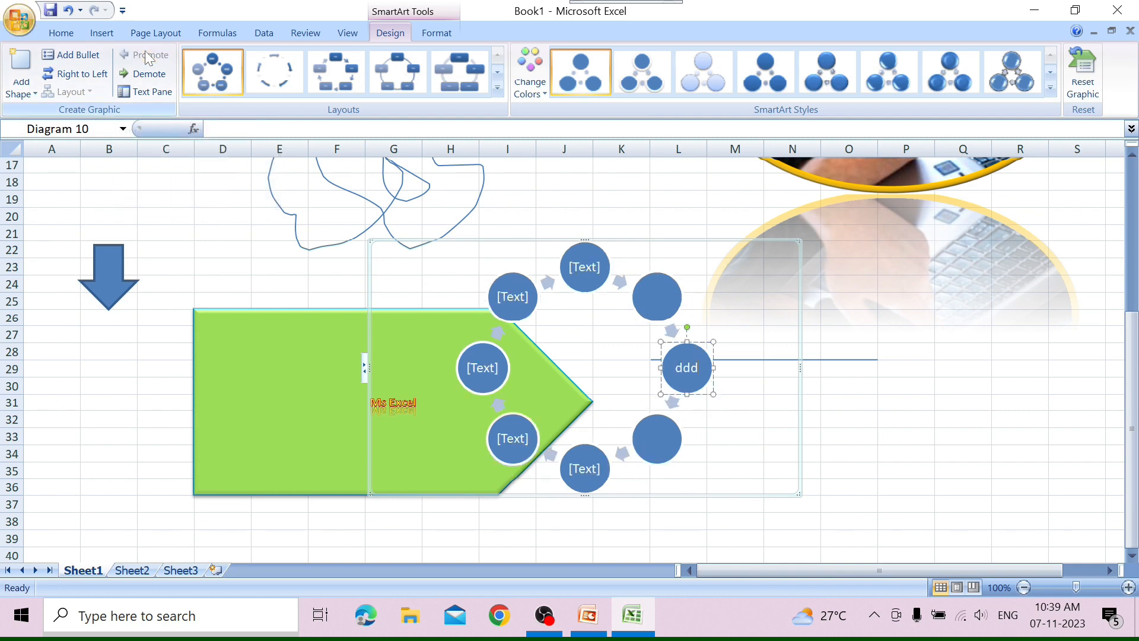
pyautogui.click(147, 77)
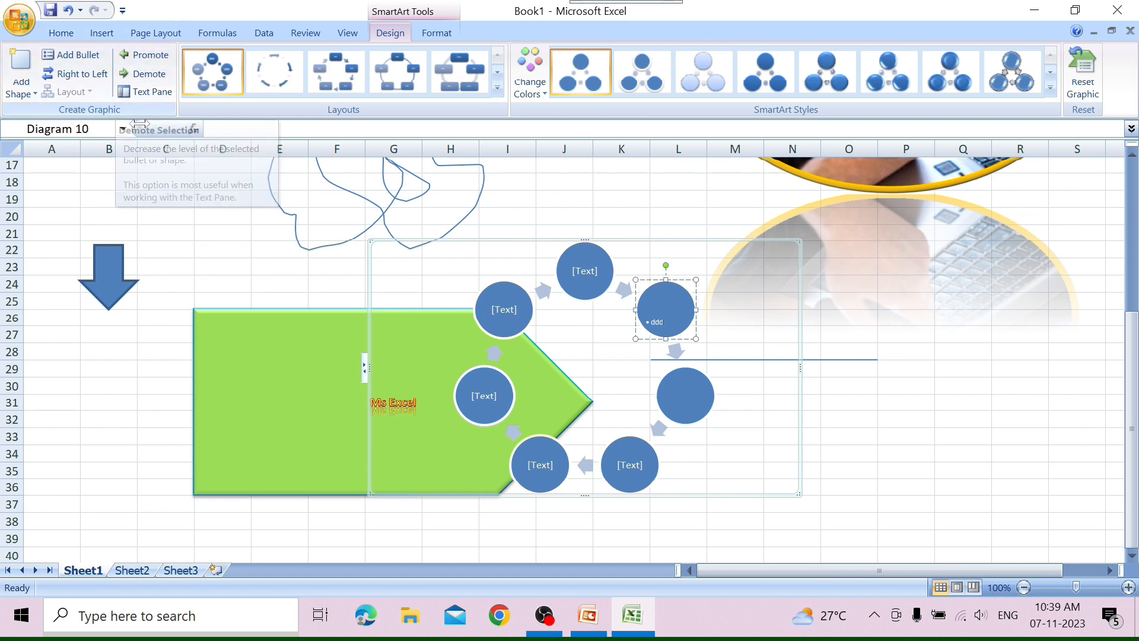
# Show the diagram's text pane, enter 1 in the top circle and append 2 to the "ddd" bullet
pyautogui.click(153, 90)
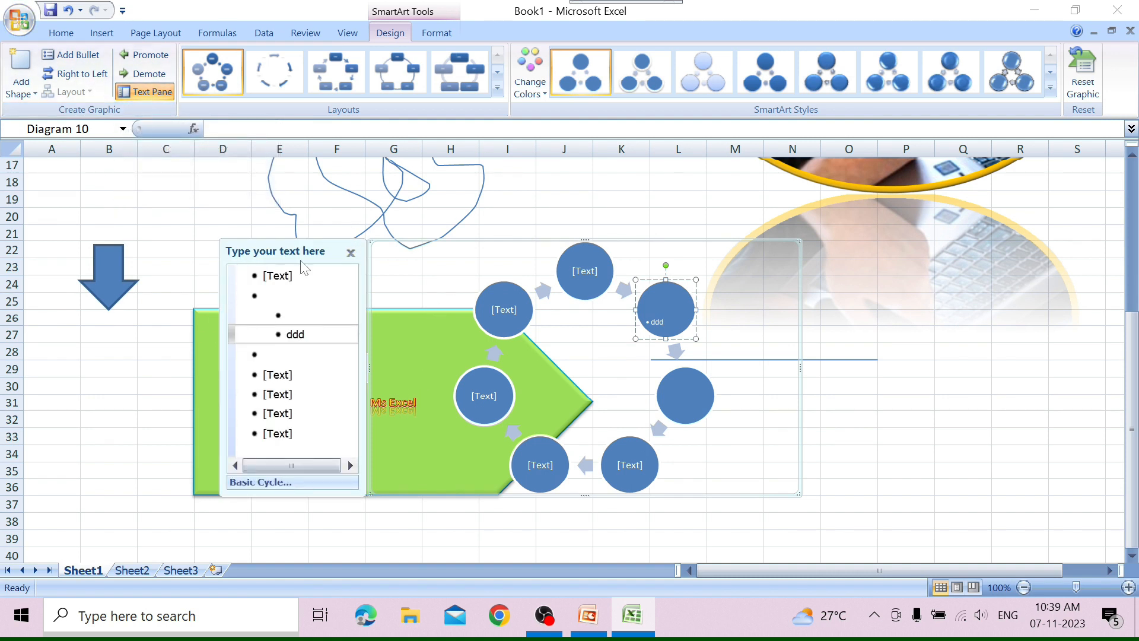
pyautogui.click(611, 275)
pyautogui.write('1')
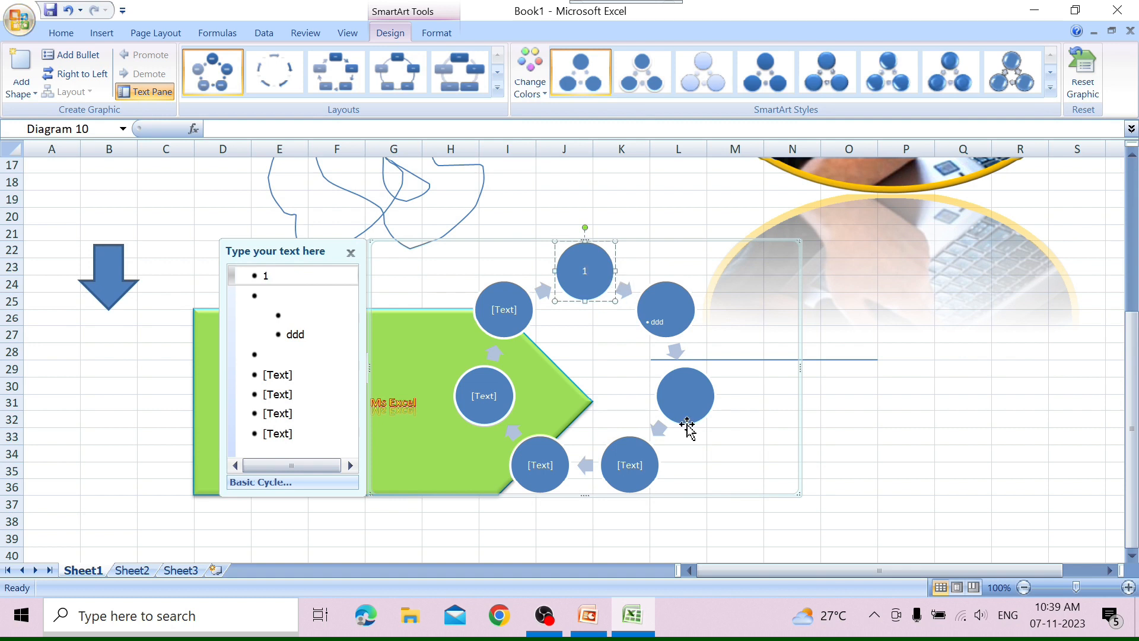
pyautogui.click(662, 315)
pyautogui.write('2')
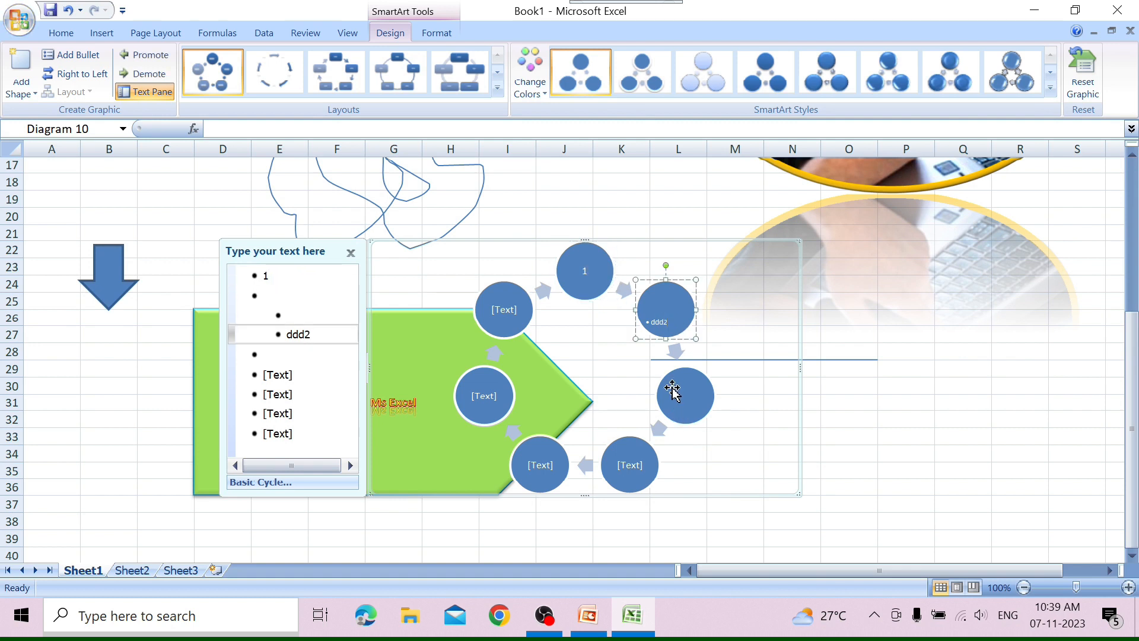
# Number the remaining circles of the cycle diagram 3, 4, 5, 6 and 7 in clockwise order
pyautogui.click(685, 395)
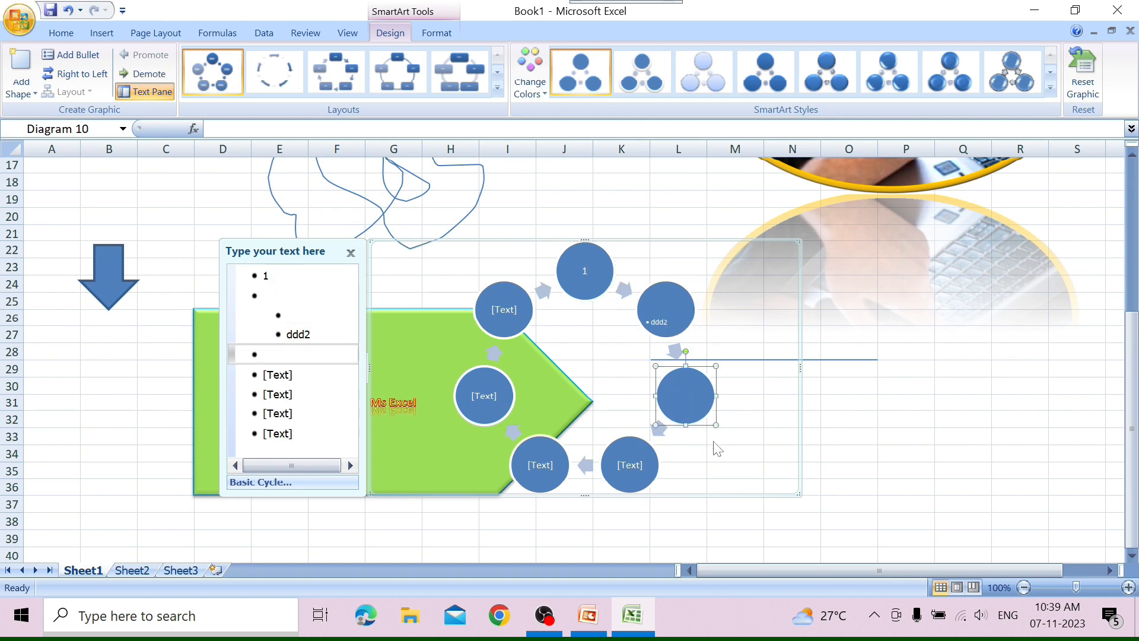
pyautogui.click(620, 457)
pyautogui.write('4')
pyautogui.click(536, 473)
pyautogui.write('5')
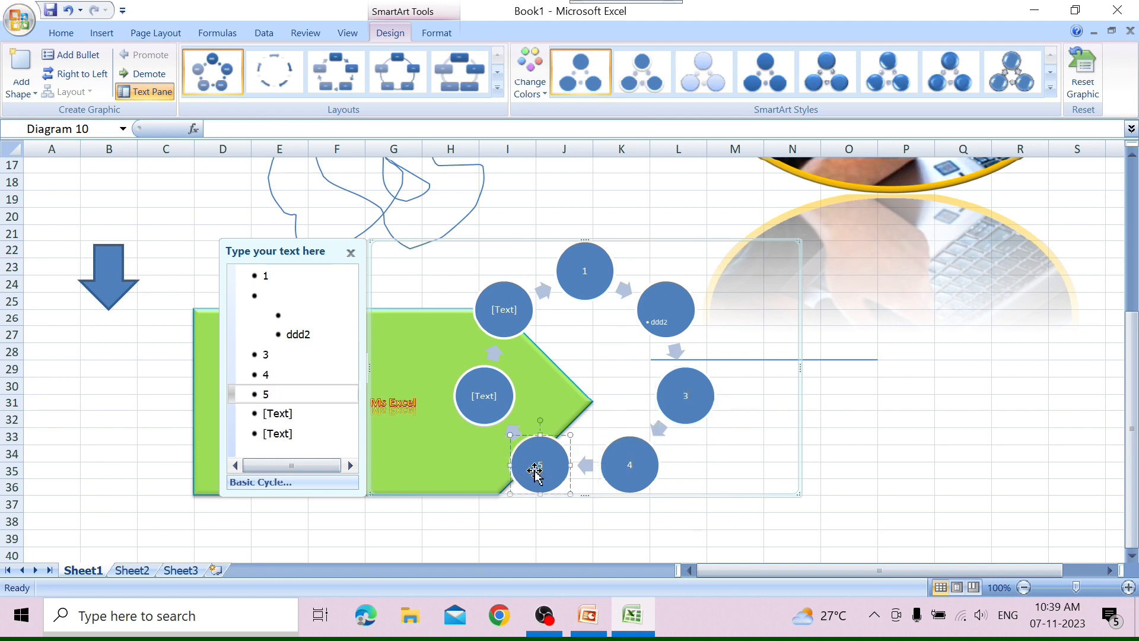
pyautogui.click(490, 399)
pyautogui.write('6')
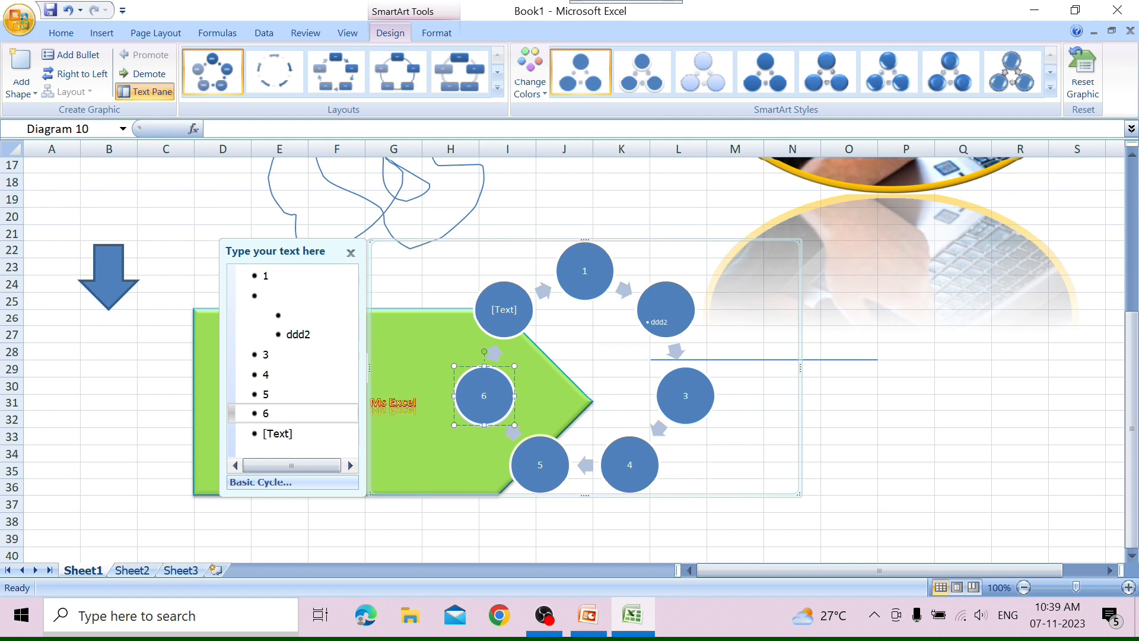
pyautogui.click(497, 306)
pyautogui.write('7')
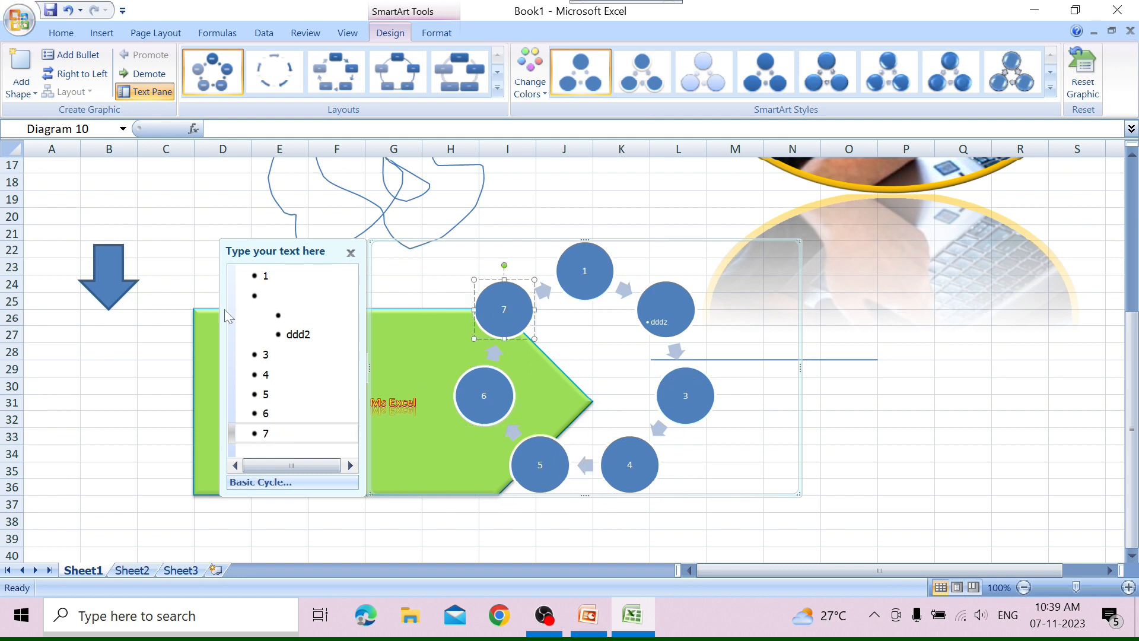
# Through the text pane, set the entries to 11, 2, 33, 44 and 55, fill the empty sub-bullet with 2, and close the pane
pyautogui.click(270, 276)
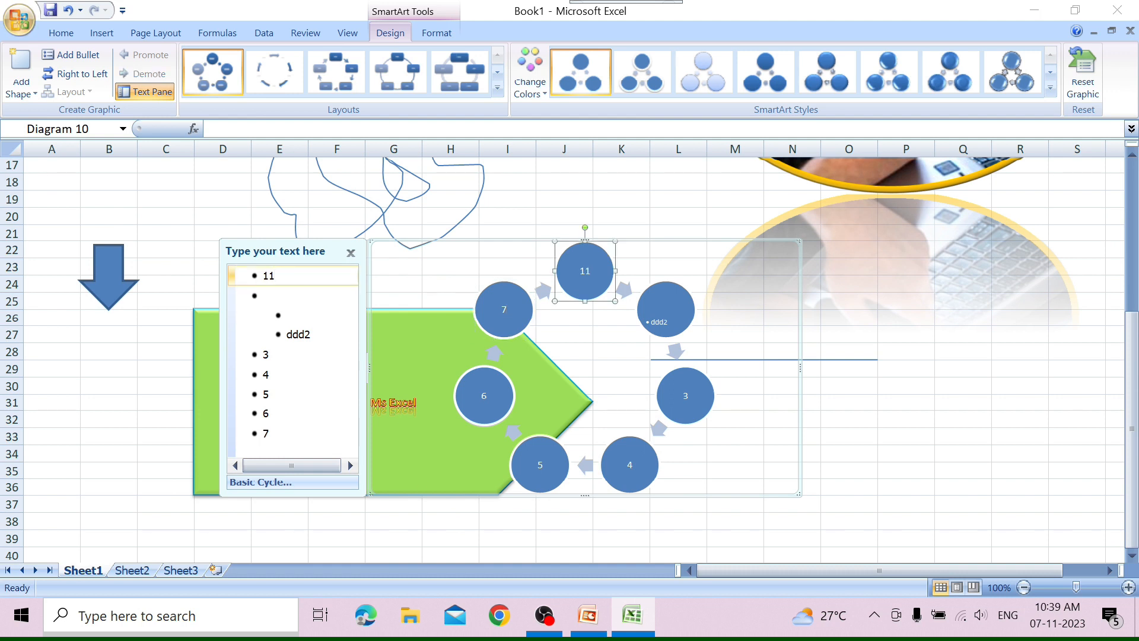
pyautogui.press('Down')
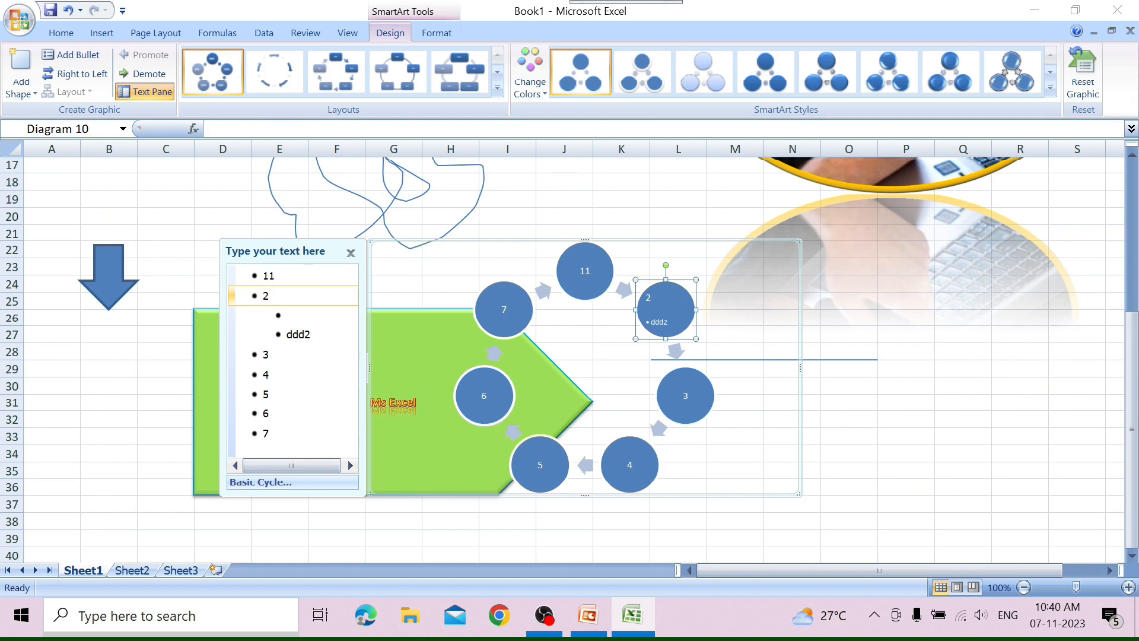
pyautogui.press('Down')
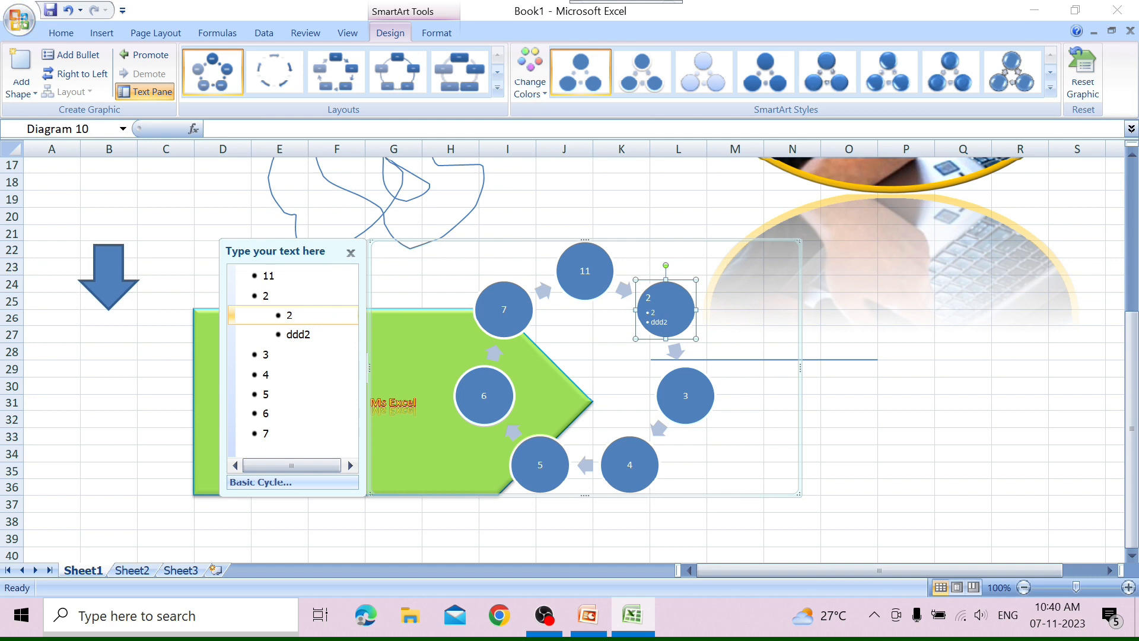
pyautogui.press('Down')
pyautogui.press('Down')
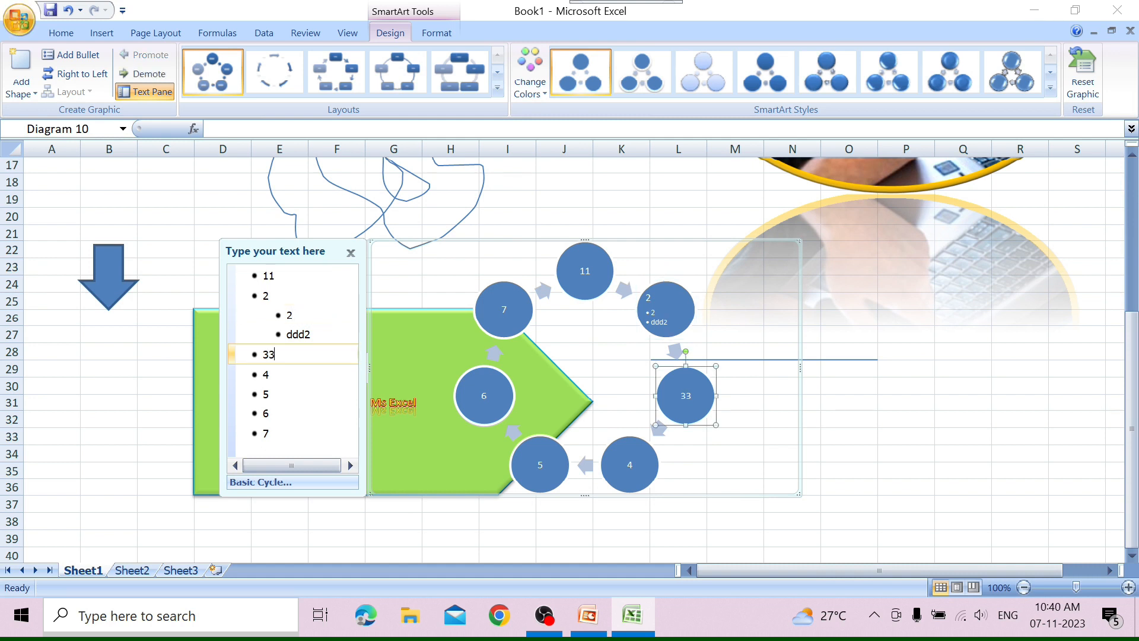
pyautogui.press('Down')
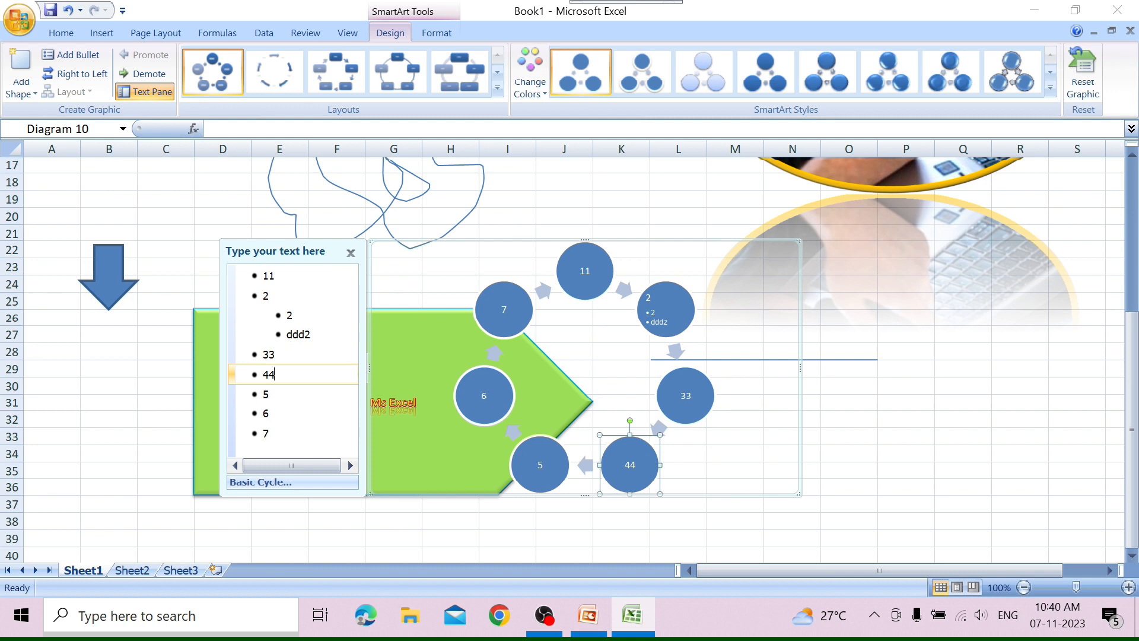
pyautogui.press('Down')
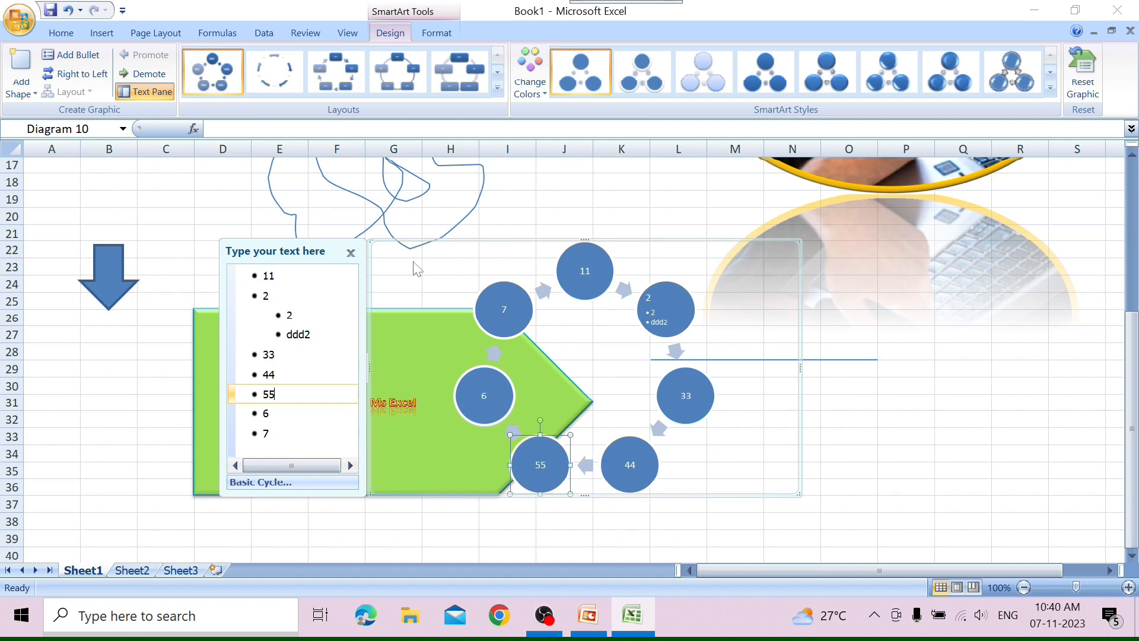
pyautogui.click(350, 252)
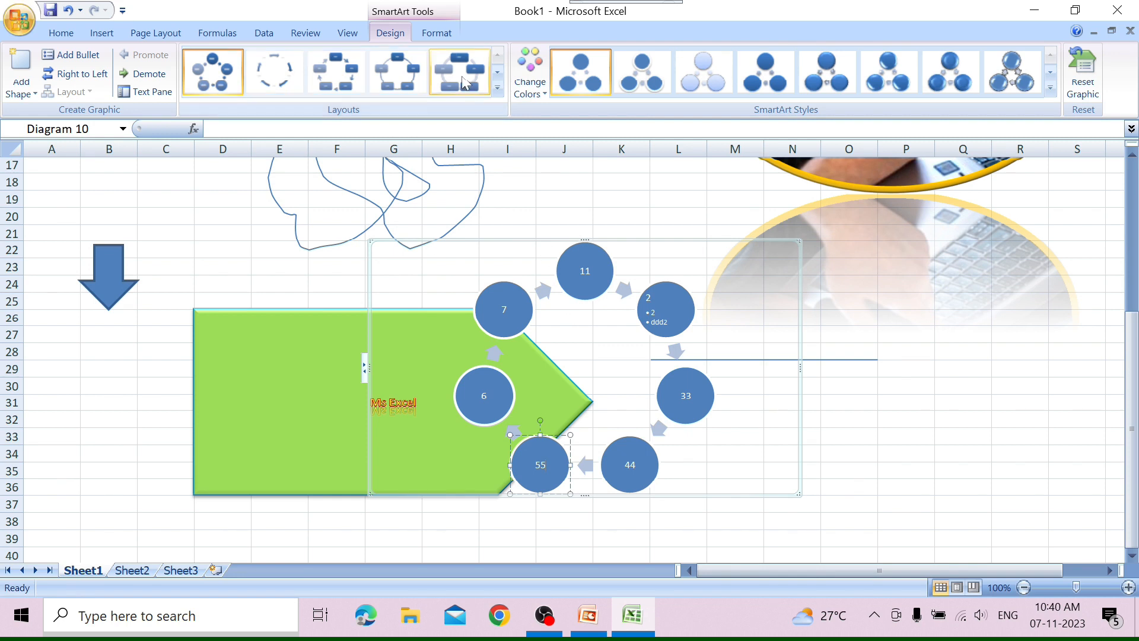
# Try the segmented pie, Radial Cycle and text-with-arrows layouts on the diagram, and restore the Basic Cycle layout
pyautogui.click(498, 90)
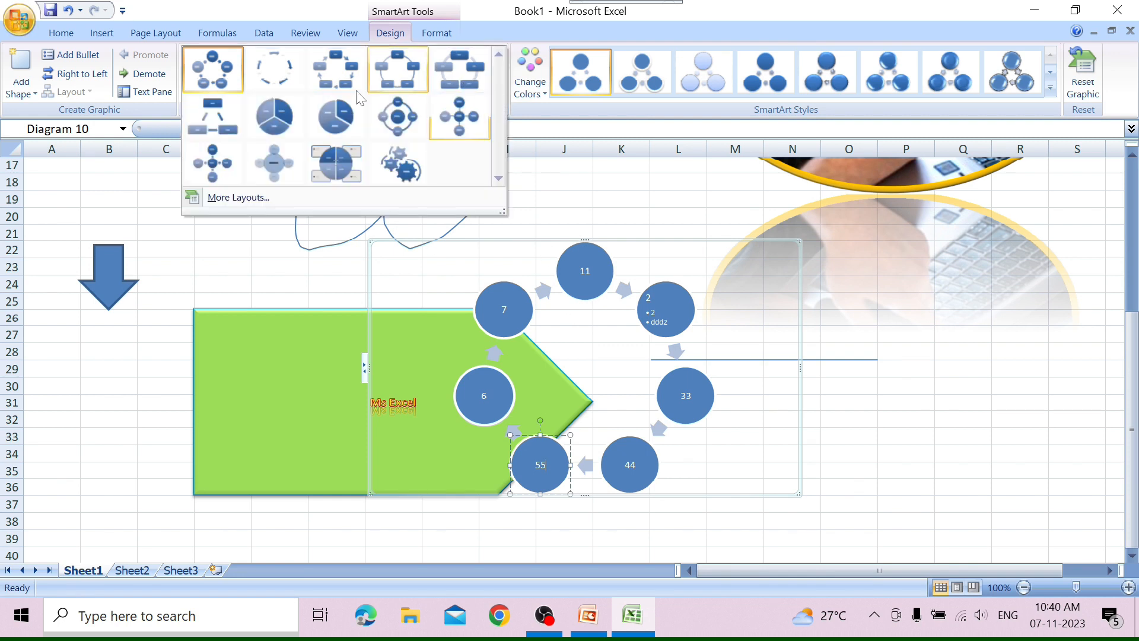
pyautogui.click(283, 117)
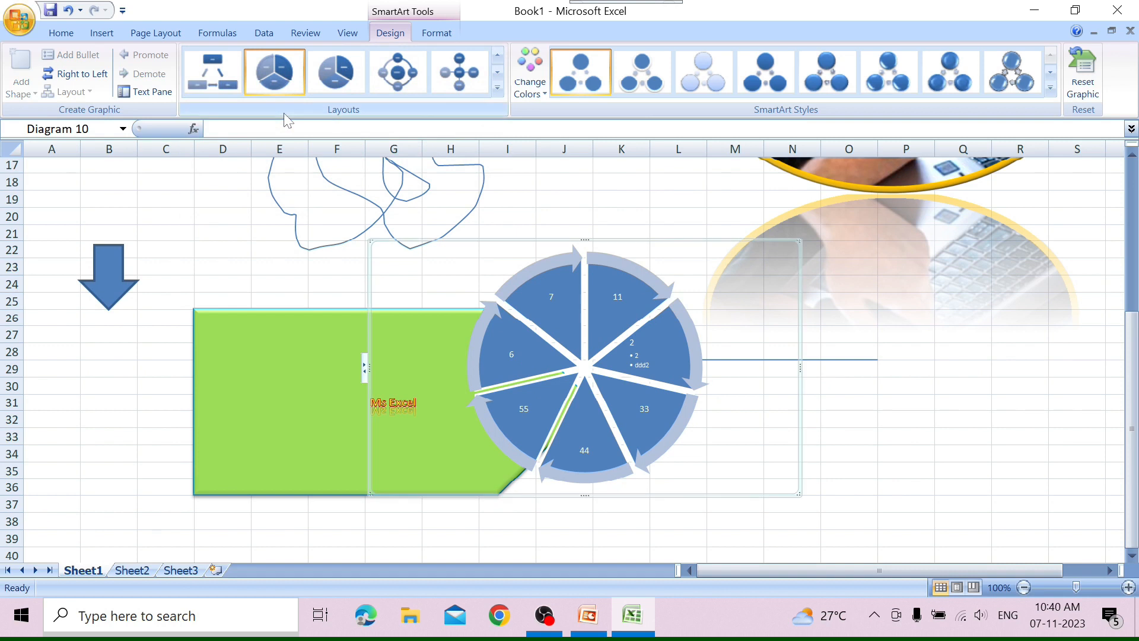
pyautogui.click(390, 71)
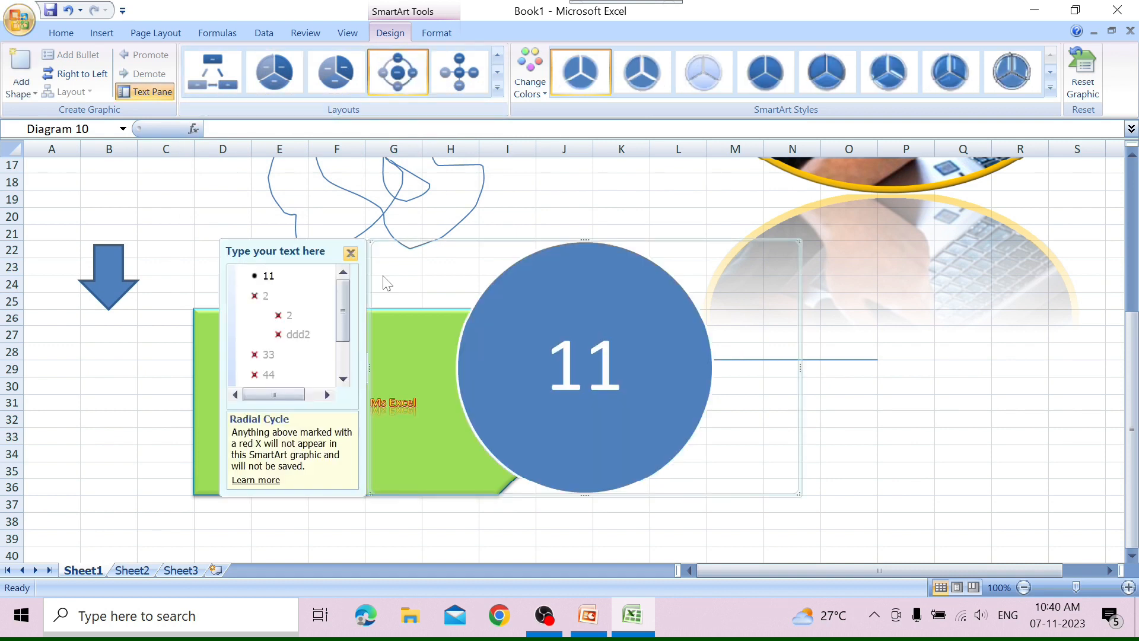
pyautogui.click(351, 253)
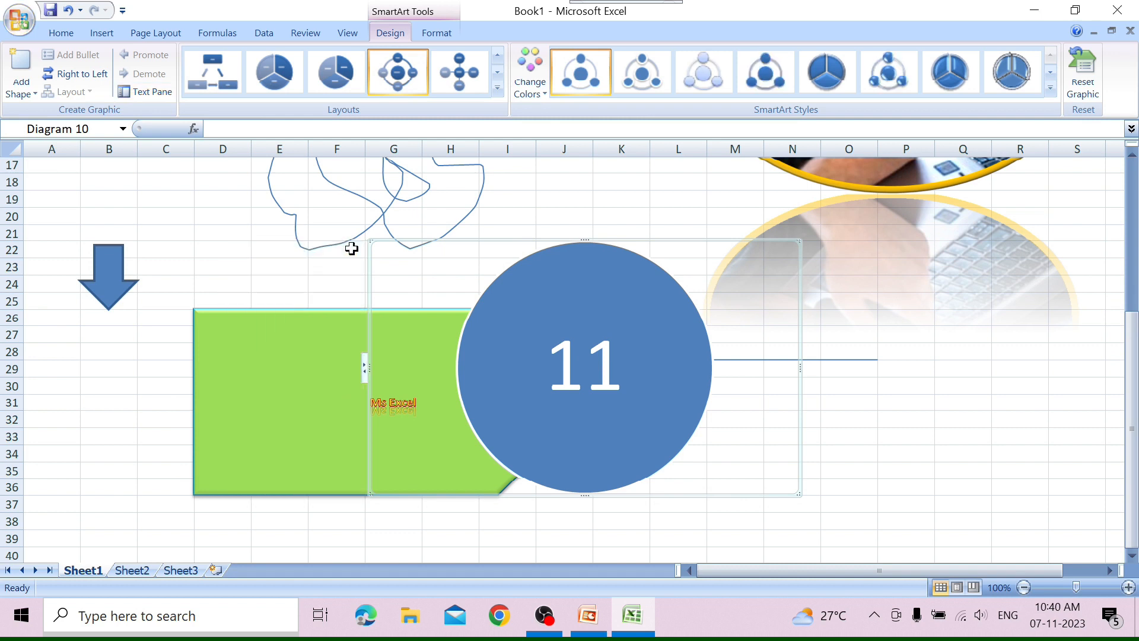
pyautogui.click(498, 91)
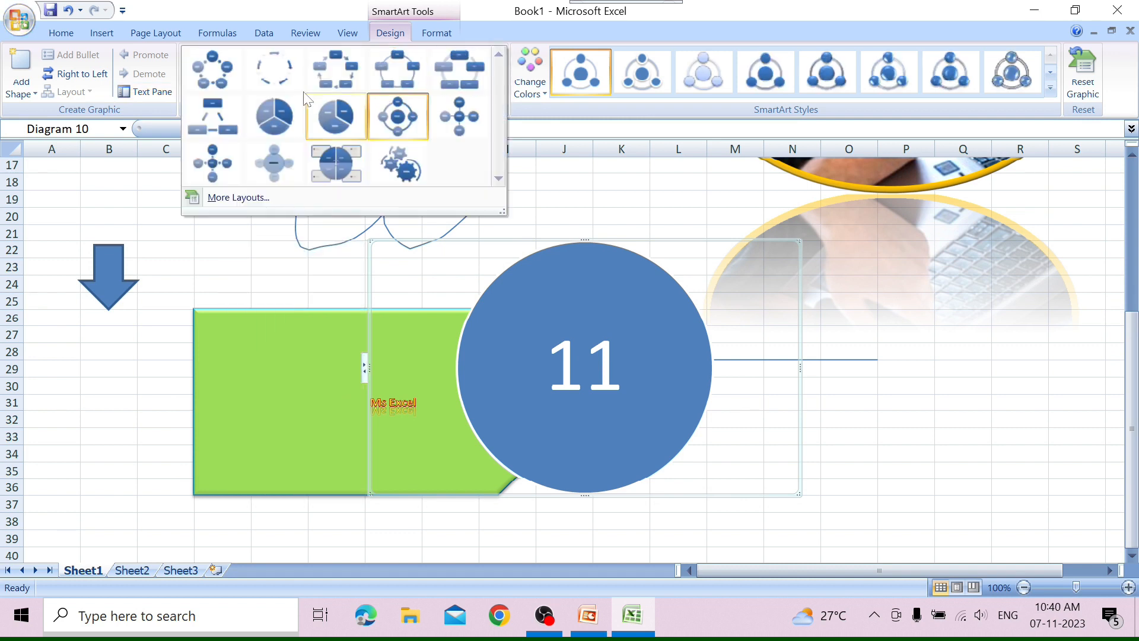
pyautogui.click(257, 71)
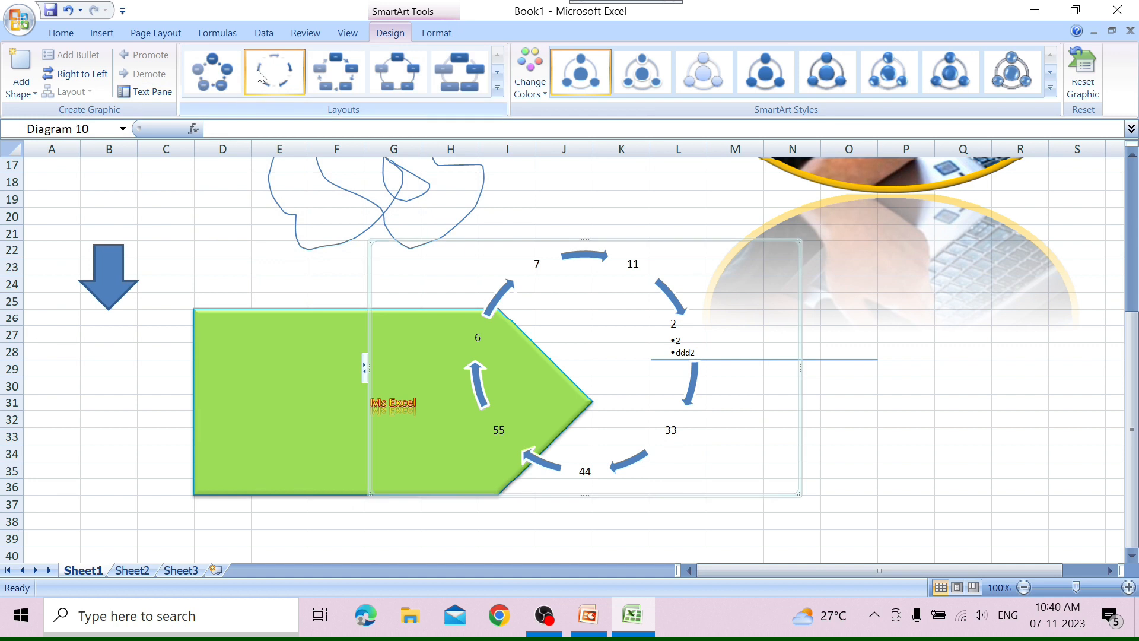
pyautogui.click(231, 90)
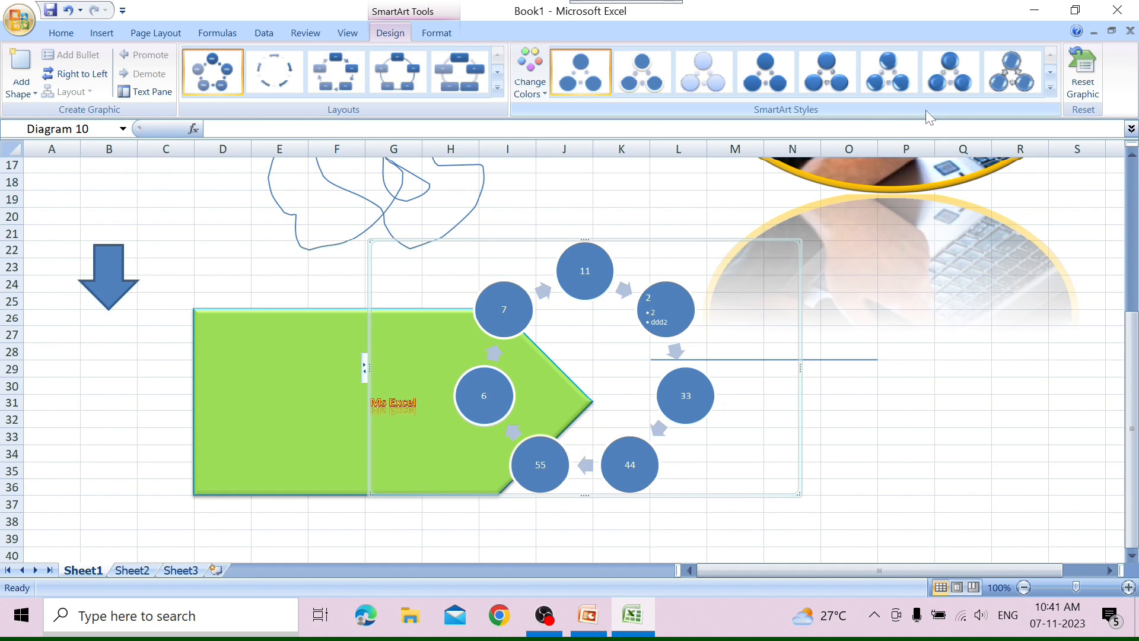
# Apply the last 3-D SmartArt style, with tilted thick discs, and the first Colorful color variation to the cycle diagram
pyautogui.click(1048, 93)
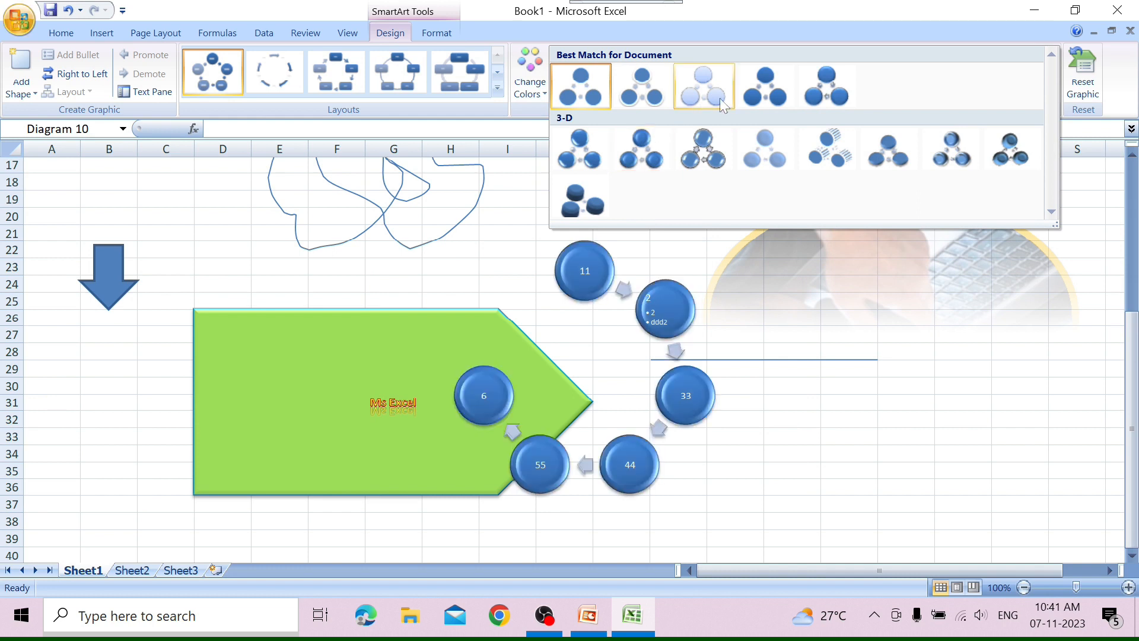
pyautogui.click(575, 201)
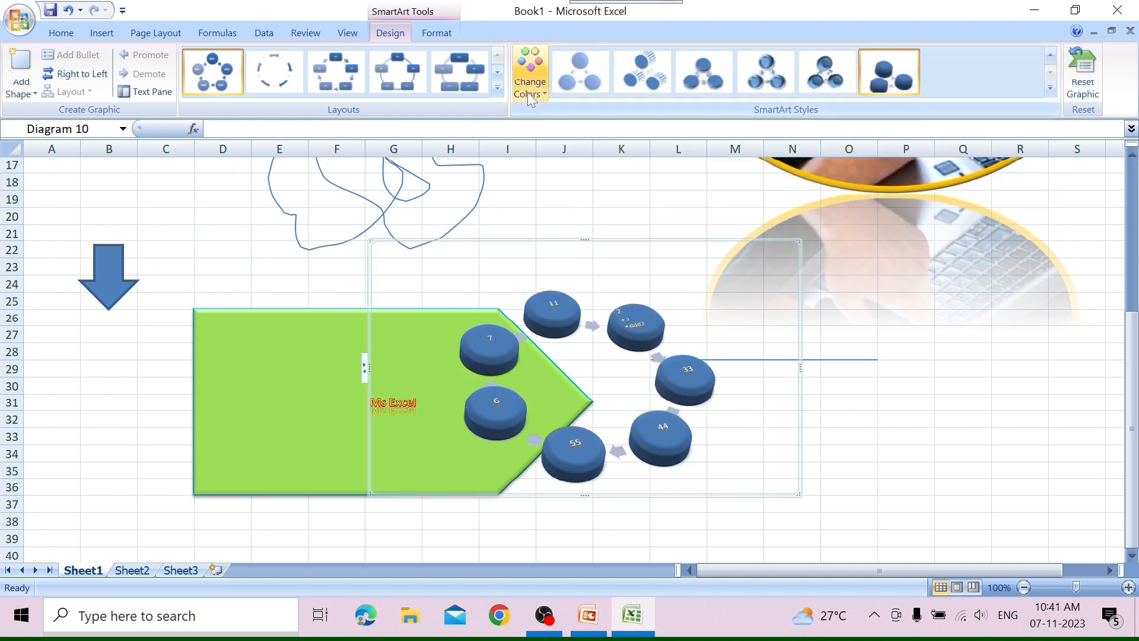
pyautogui.click(530, 74)
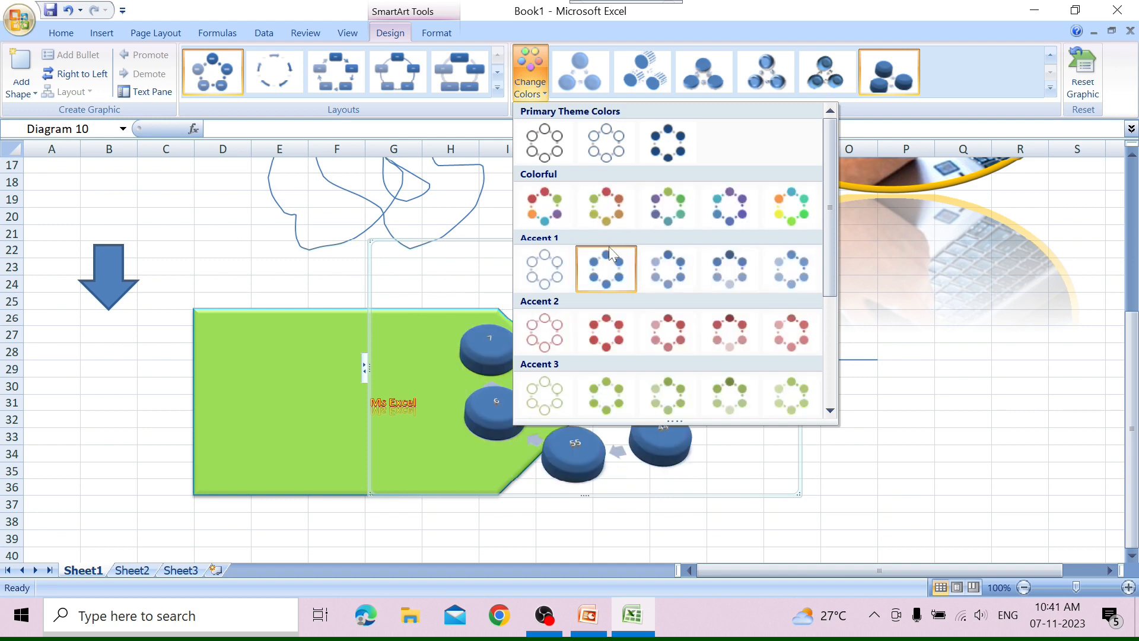
pyautogui.click(547, 198)
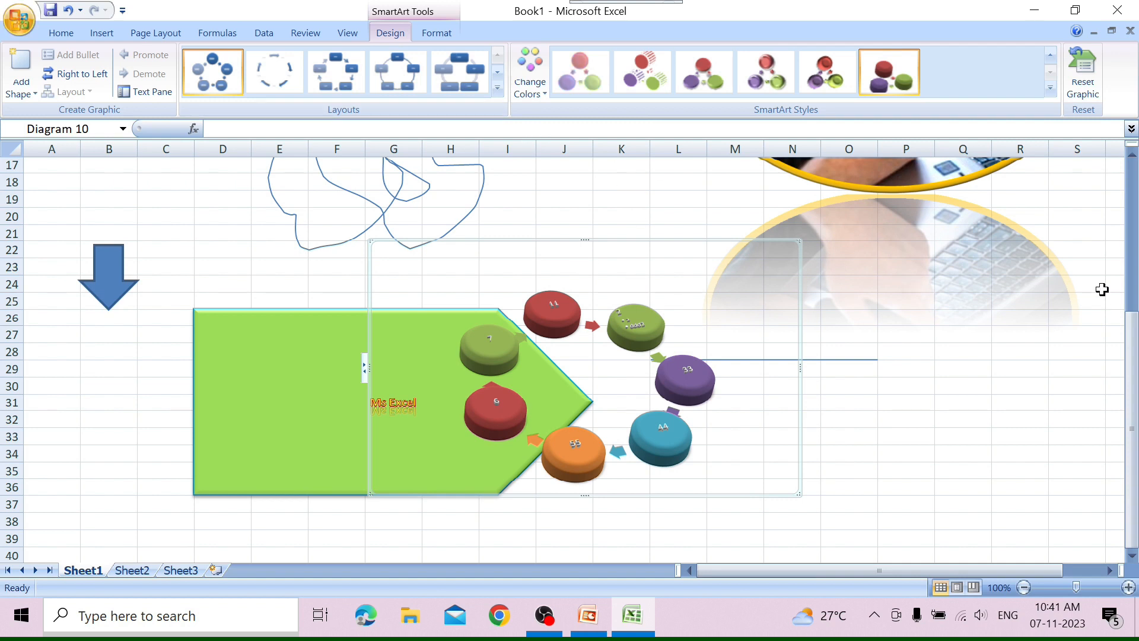
pyautogui.click(1079, 72)
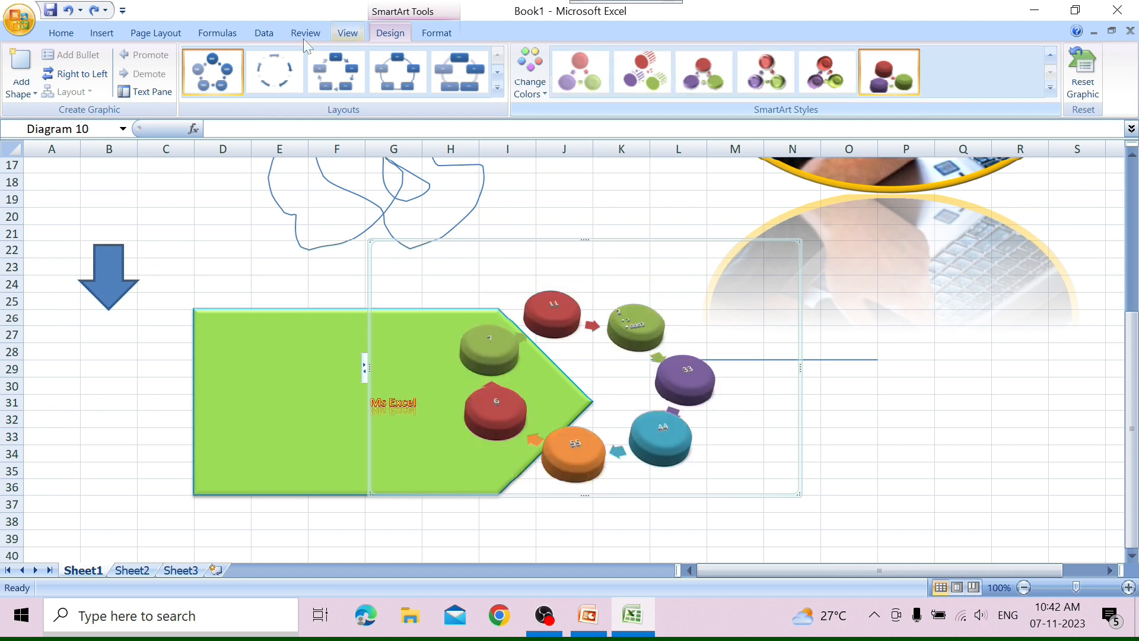
# Switch the diagram to 2-D editing, and enlarge the top circle before shrinking it to slightly below its original size
pyautogui.click(437, 33)
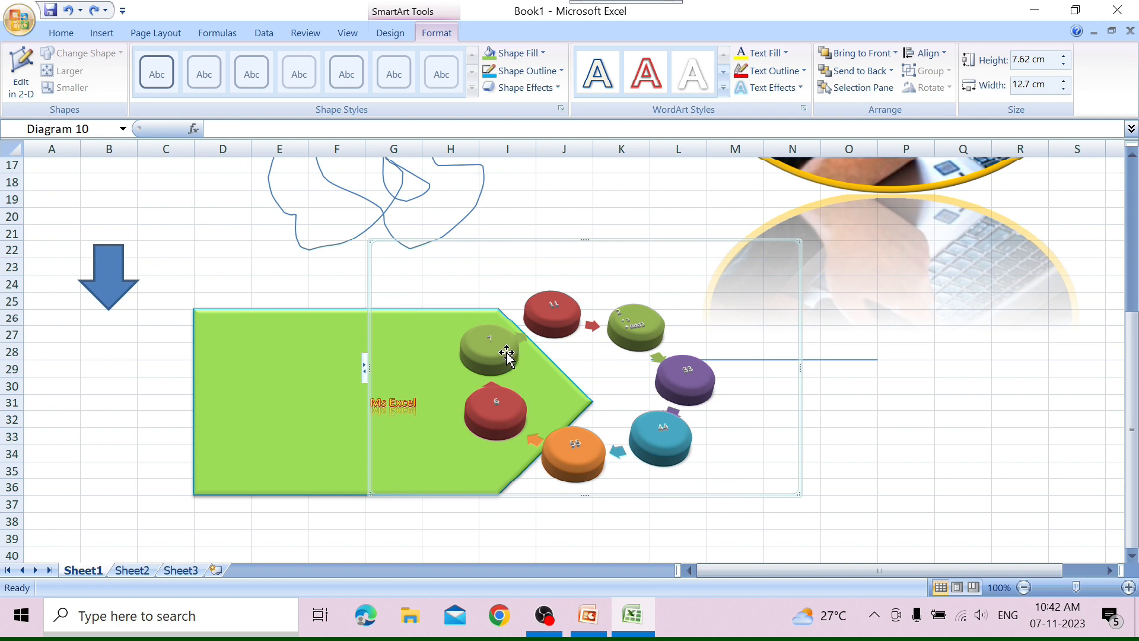
pyautogui.click(9, 82)
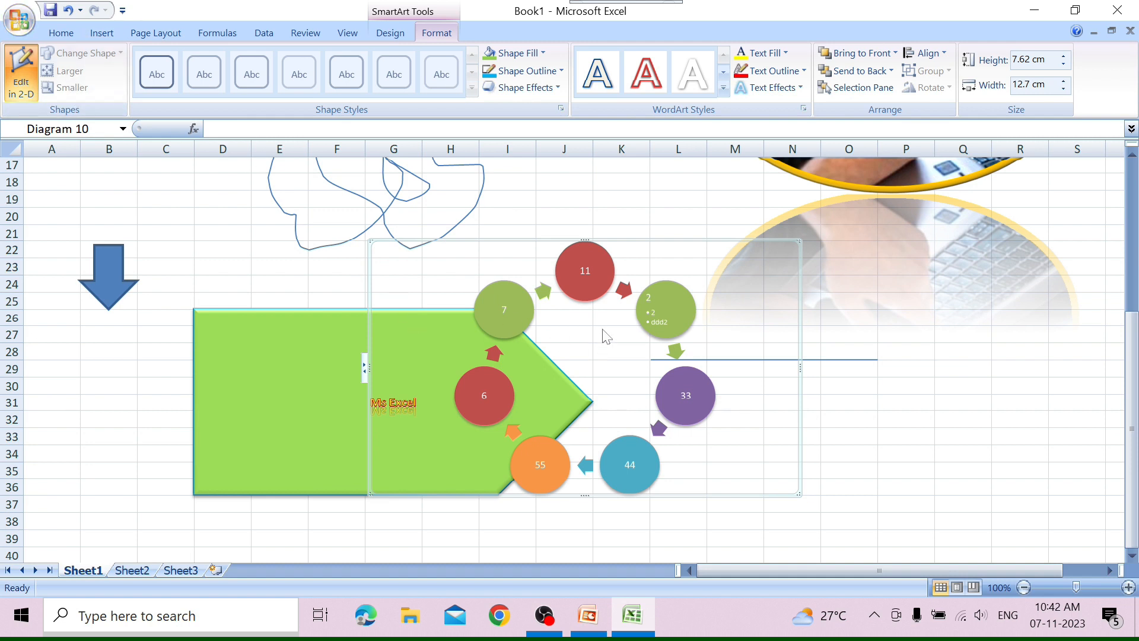
pyautogui.click(579, 275)
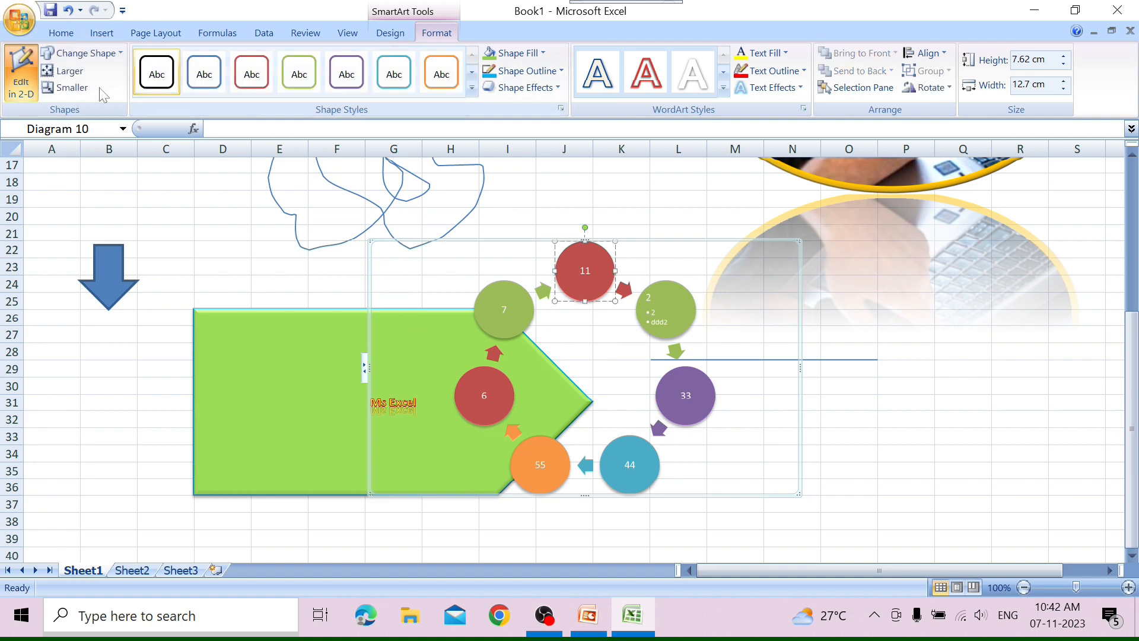
pyautogui.click(81, 73)
pyautogui.click(82, 74)
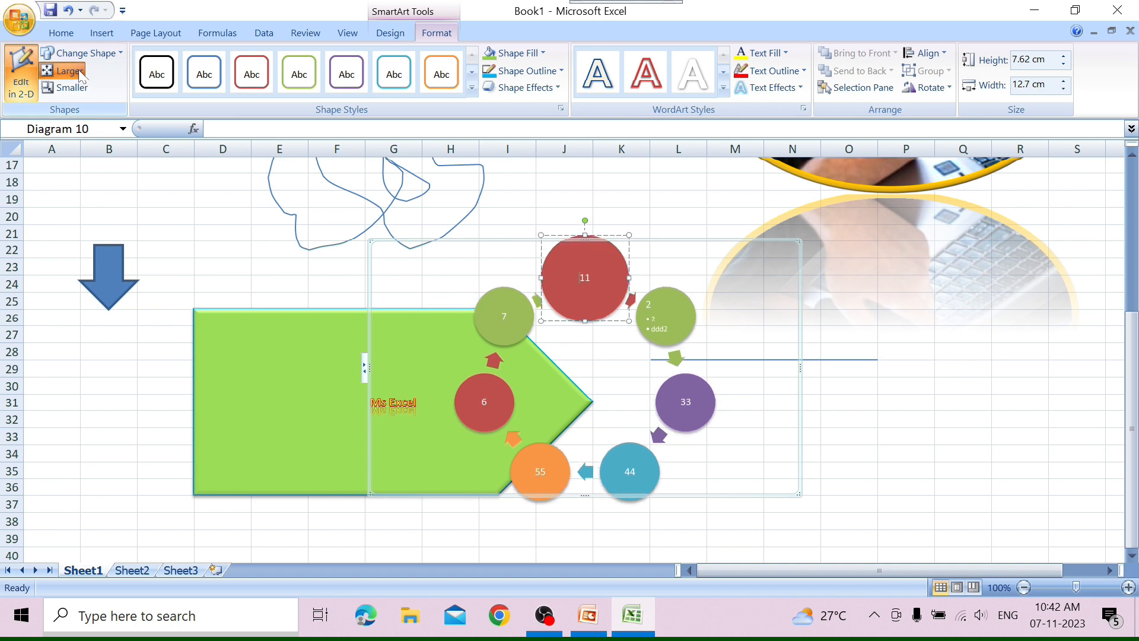
pyautogui.click(80, 74)
pyautogui.click(81, 74)
pyautogui.click(79, 94)
pyautogui.click(80, 94)
pyautogui.click(80, 94)
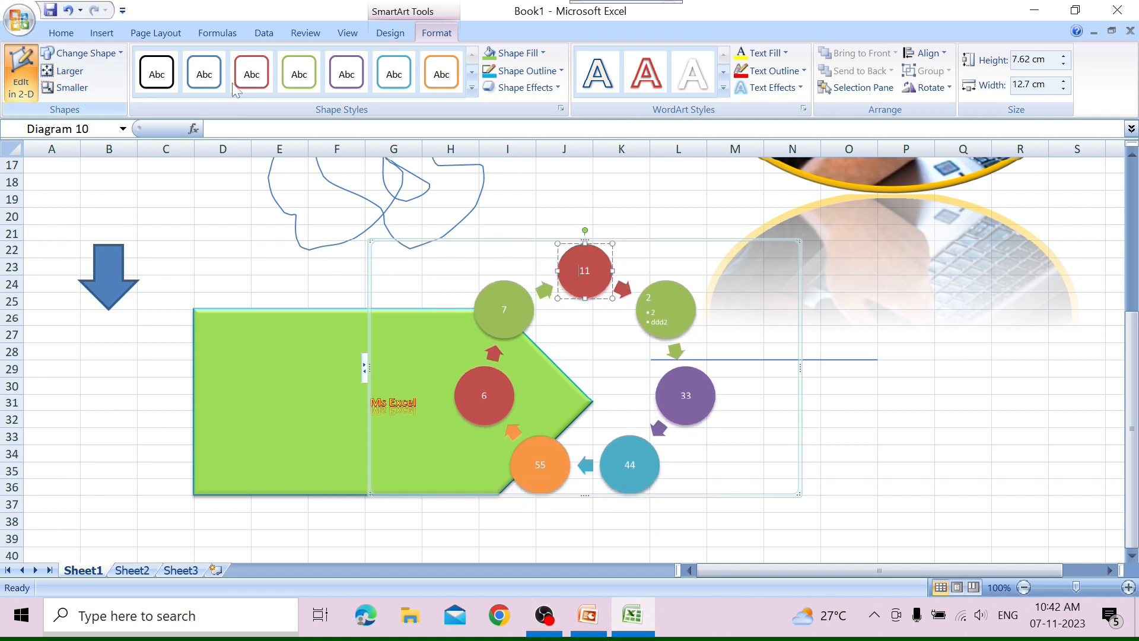
# Select all shapes in the diagram, enlarge them slightly and shrink them back to their previous size
pyautogui.click(467, 240)
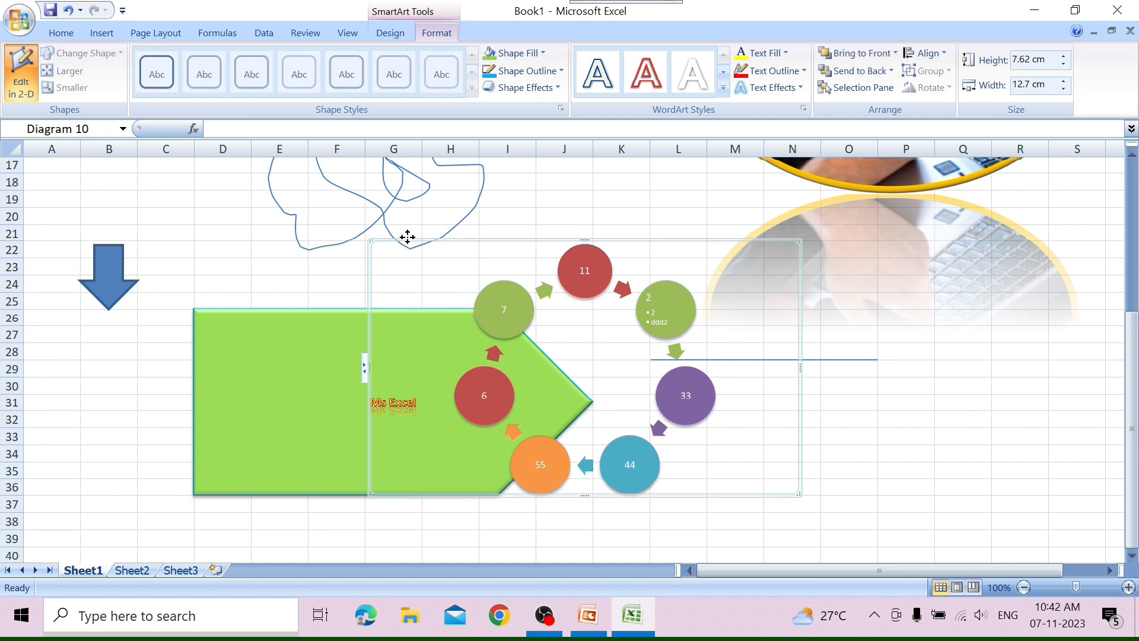
pyautogui.hotkey('ctrl', 'a')
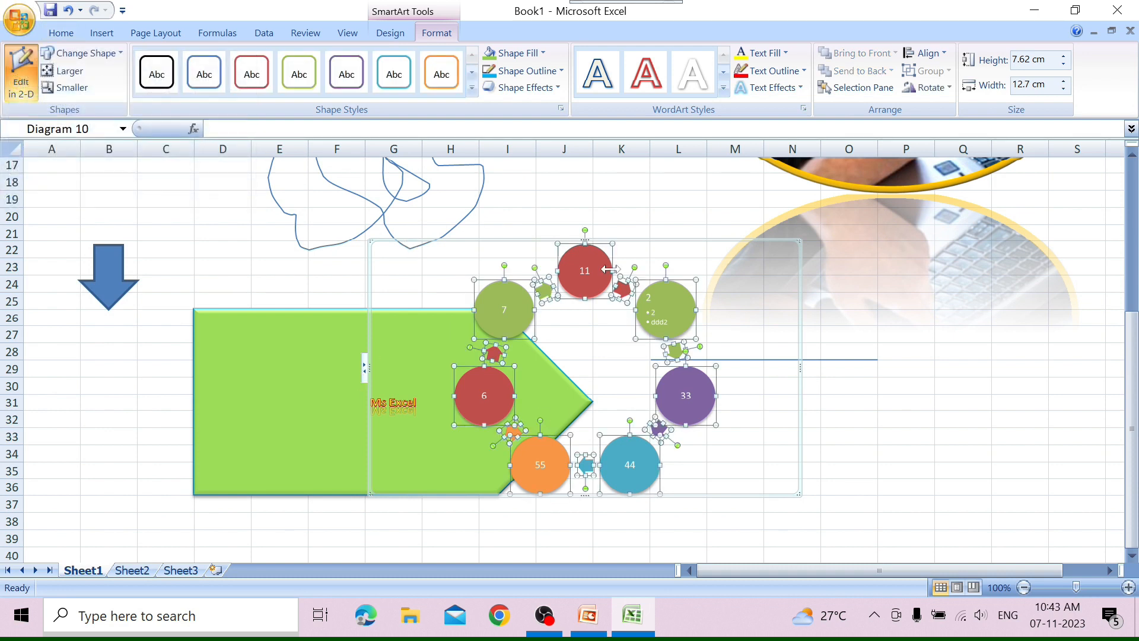
pyautogui.click(87, 79)
pyautogui.click(85, 78)
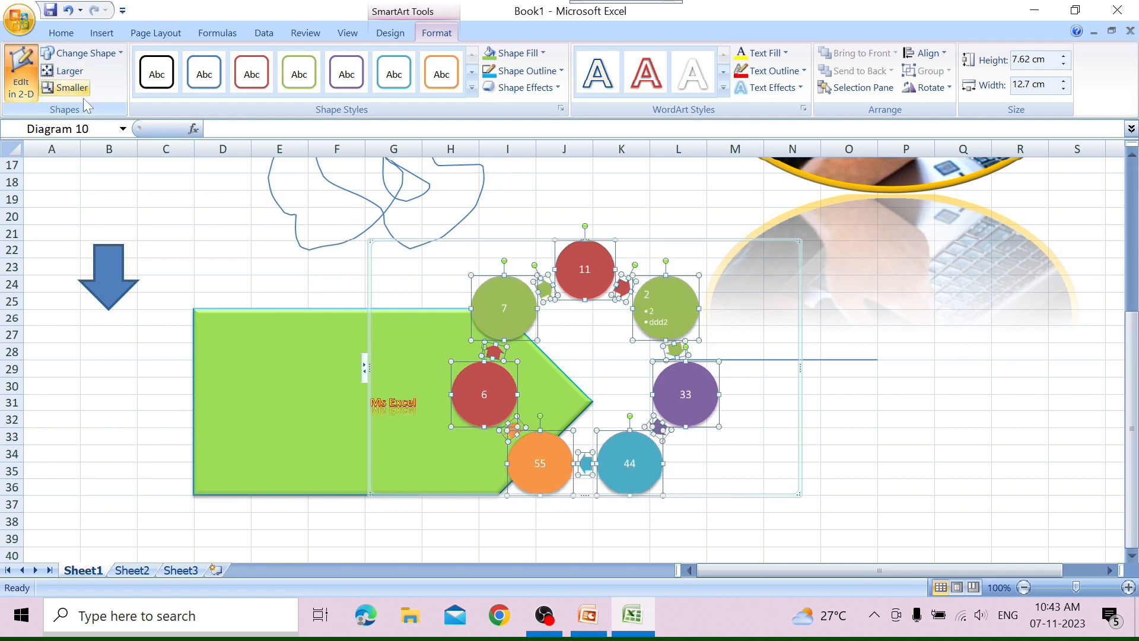
pyautogui.click(76, 90)
pyautogui.click(76, 91)
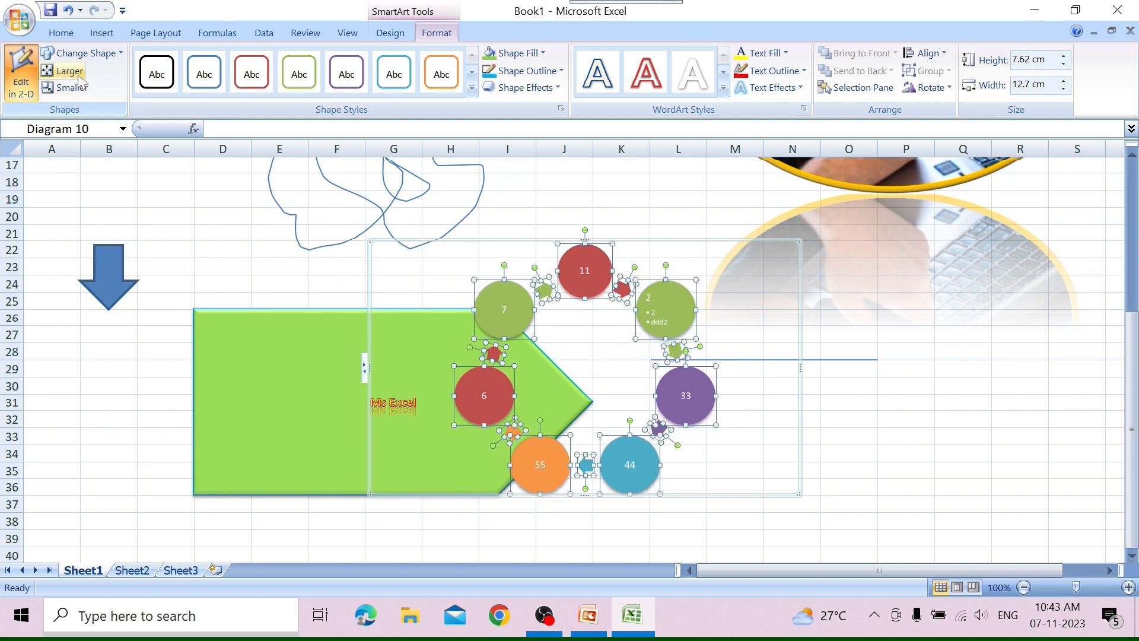
# Change all selected circles and arrows of the diagram to the isosceles triangle from Basic Shapes
pyautogui.click(101, 53)
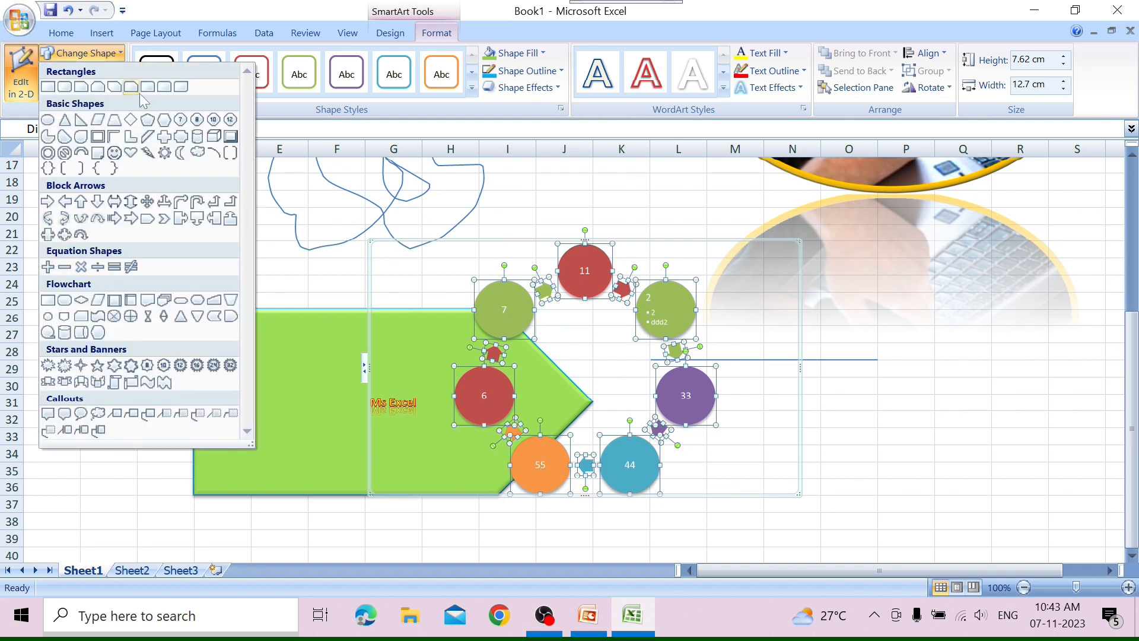
pyautogui.click(65, 120)
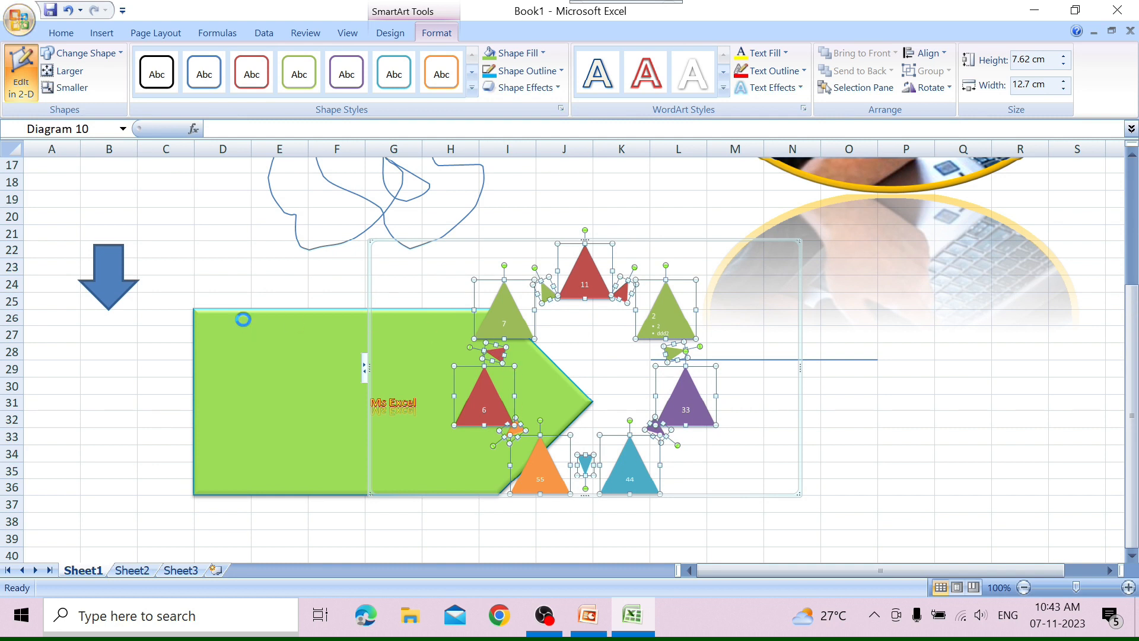
pyautogui.scroll(-1, 129, 74)
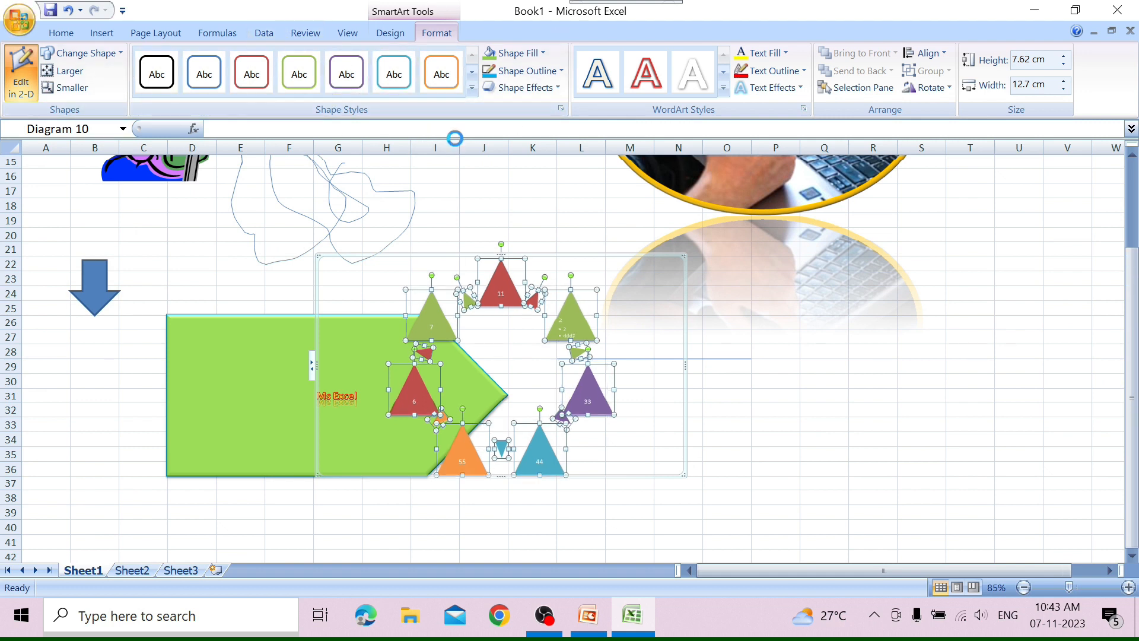
# Look through the preset shape styles and the shape effects available for the selected triangles of the cycle diagram
pyautogui.scroll(-1, 455, 138)
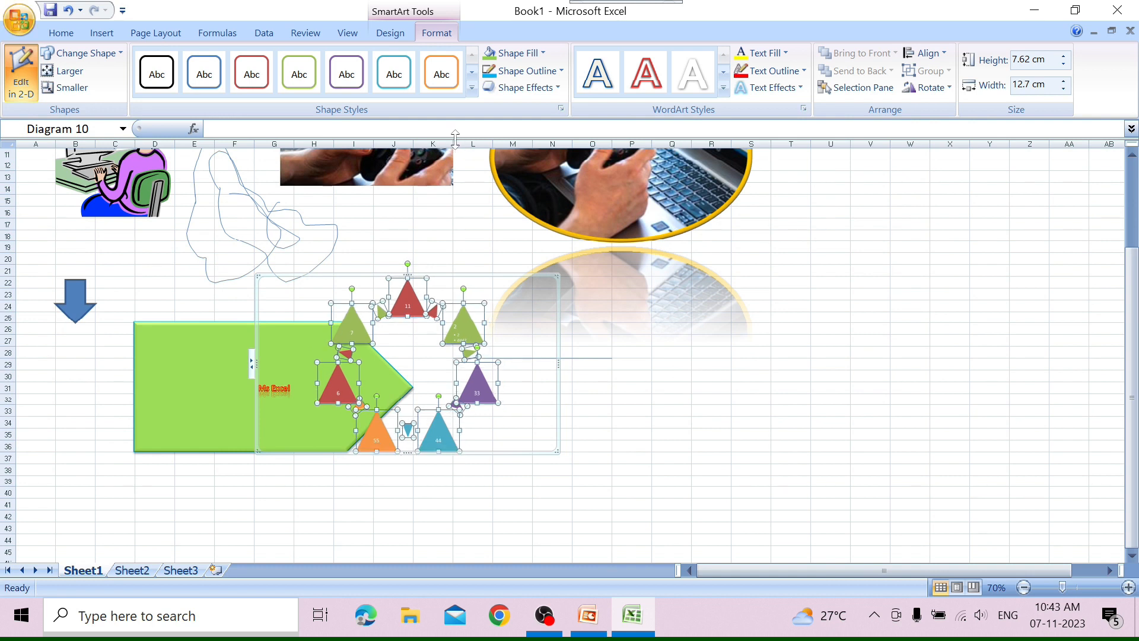
pyautogui.click(472, 88)
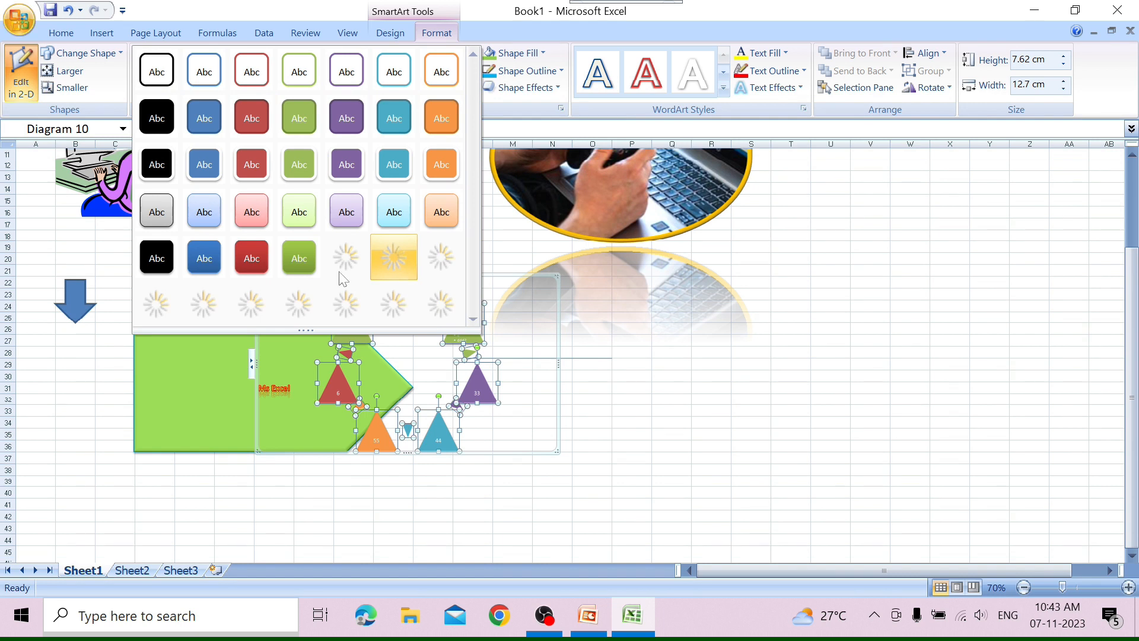
pyautogui.click(540, 85)
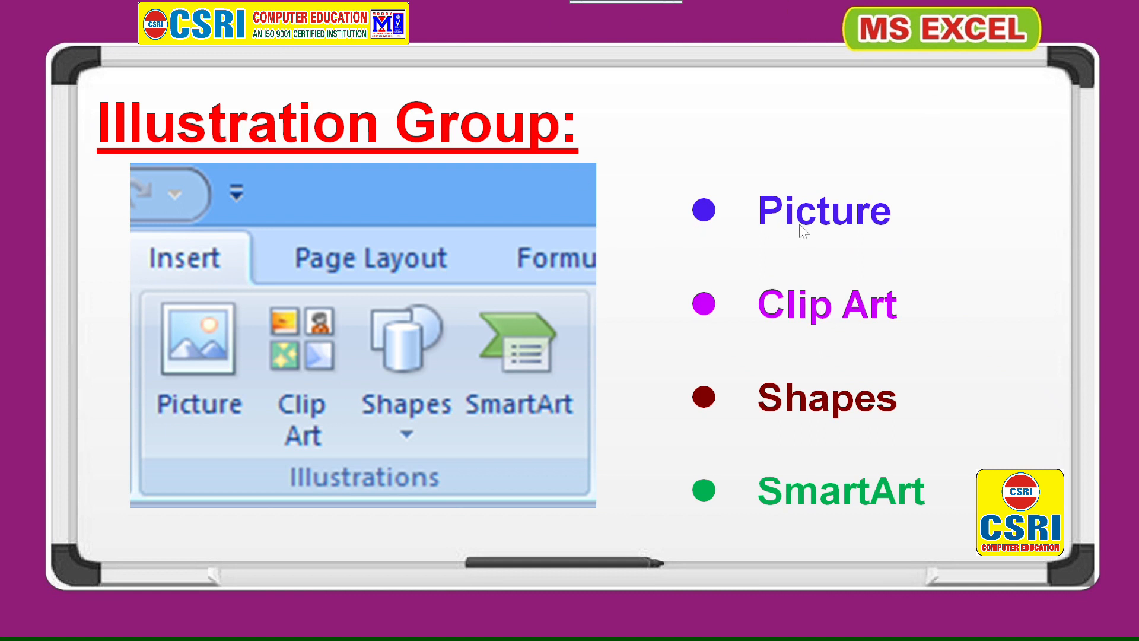
pyautogui.click(855, 500)
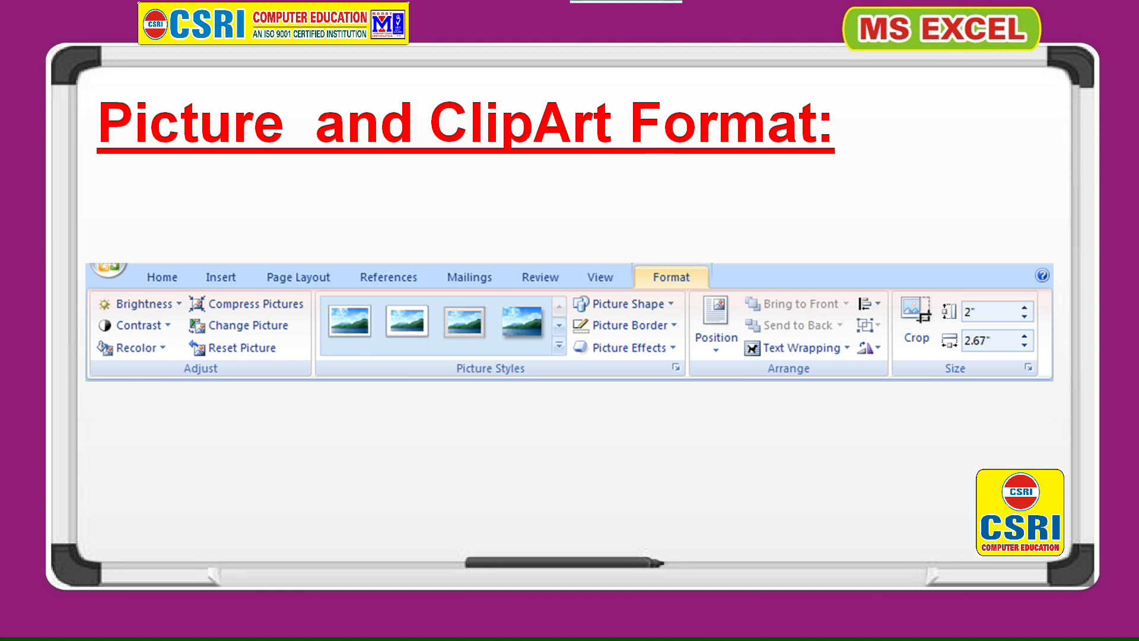
pyautogui.press('Right')
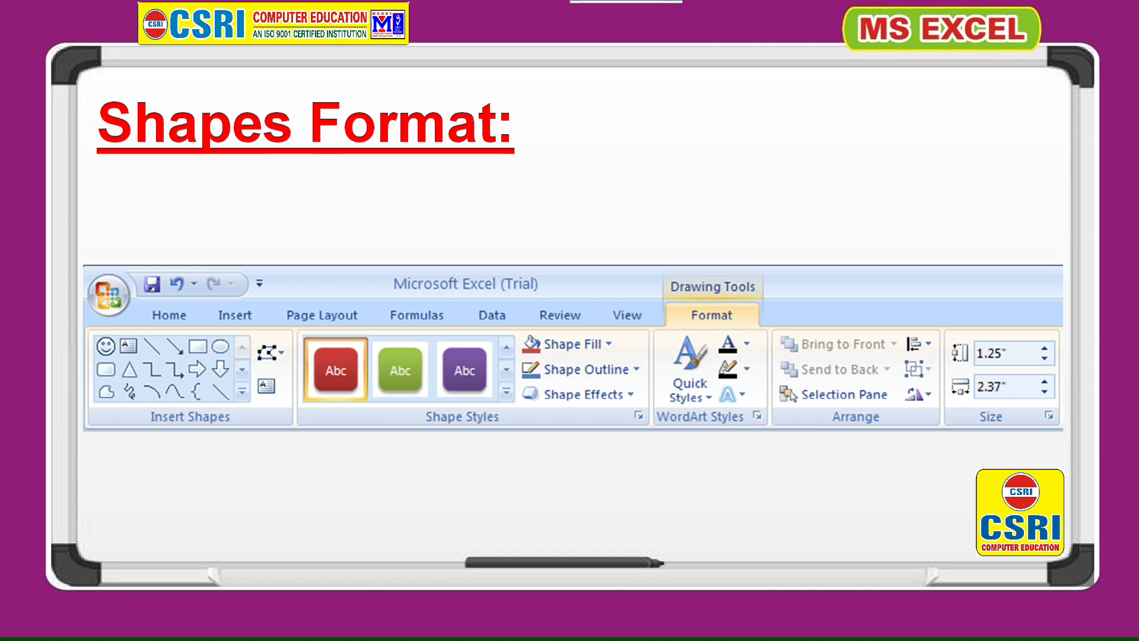
pyautogui.press('Right')
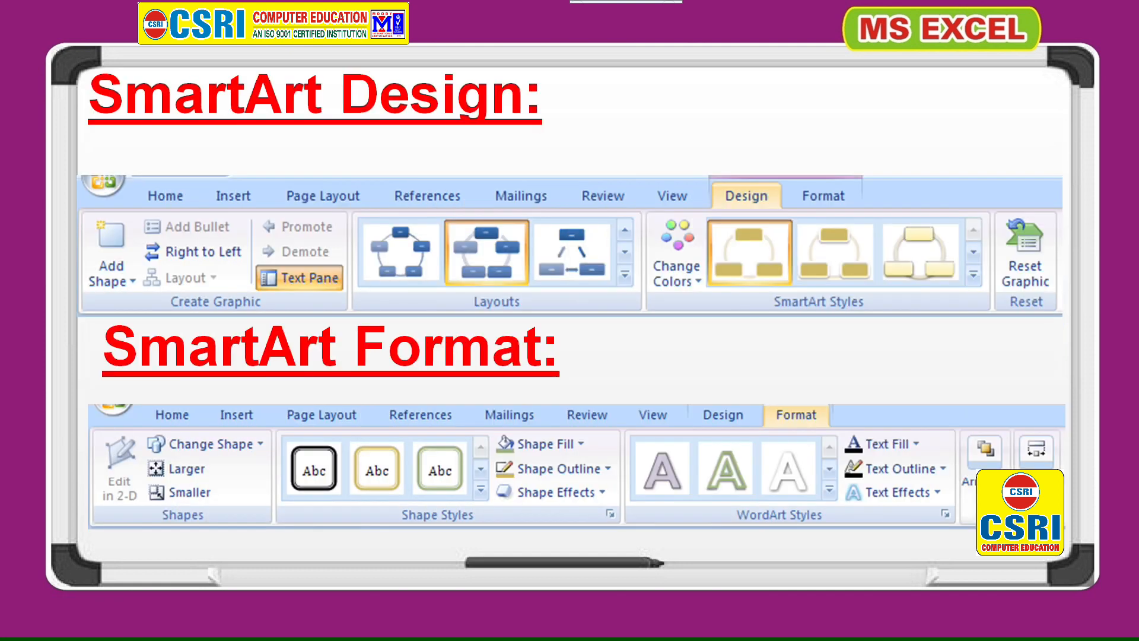